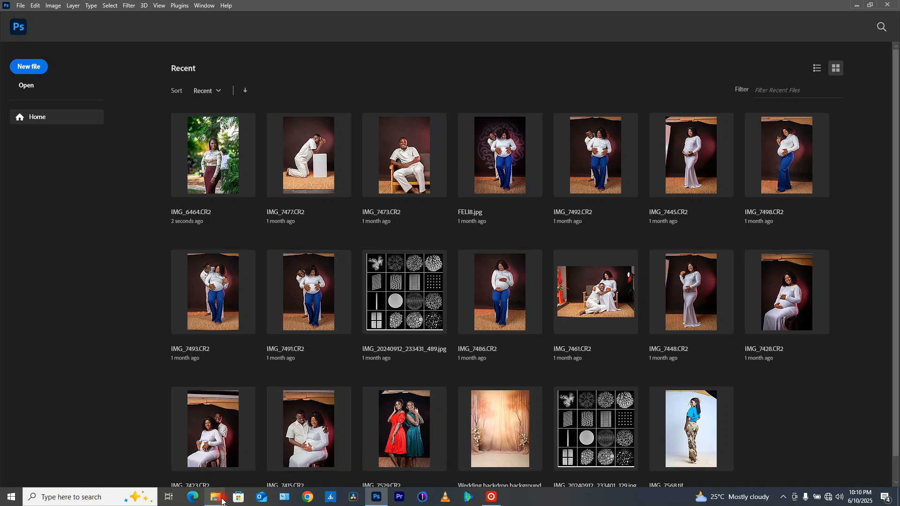
# - Open the raw photo IMG_6490.CR2 from the photowalk folder for raw editing
pyautogui.moveTo(221, 501)
pyautogui.click(163, 460)
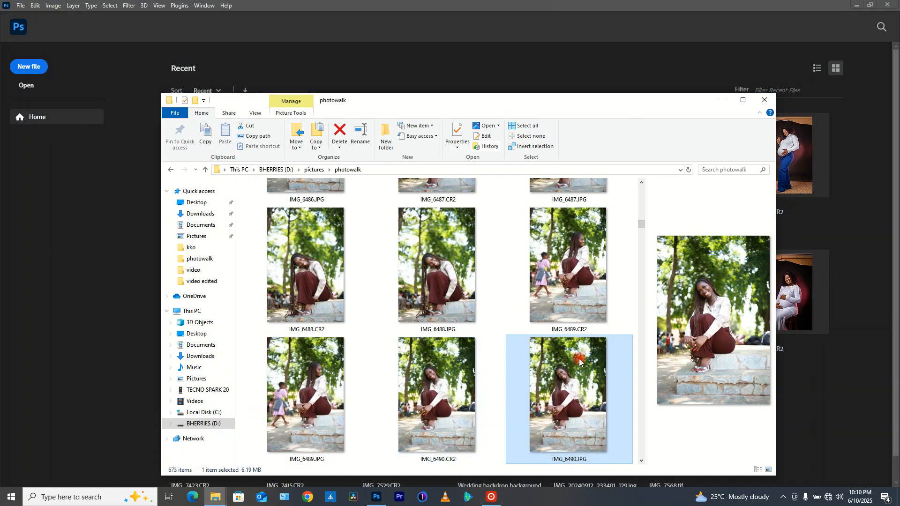
pyautogui.moveTo(452, 409); pyautogui.dragTo(393, 75)
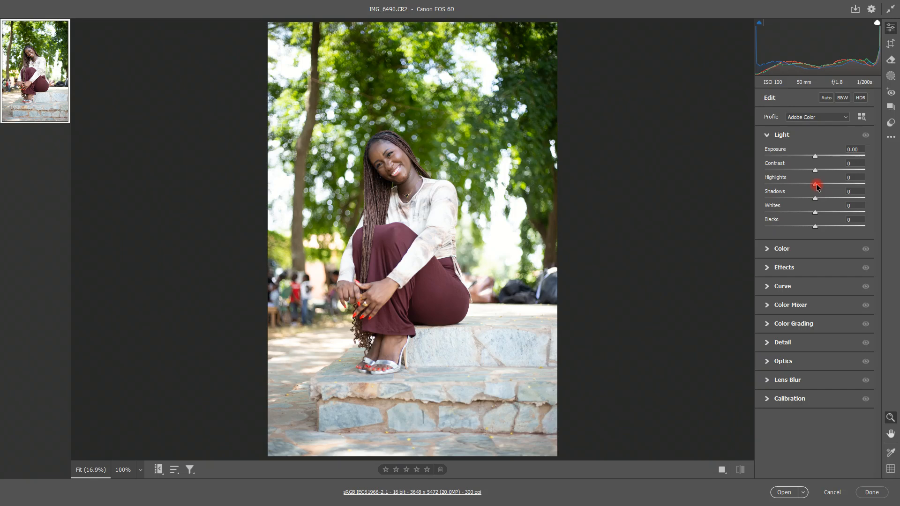
# - Set the raw photo's Highlights to -100, Contrast to +15, Shadows to +5 and Blacks to -25
pyautogui.moveTo(816, 186); pyautogui.dragTo(715, 193)
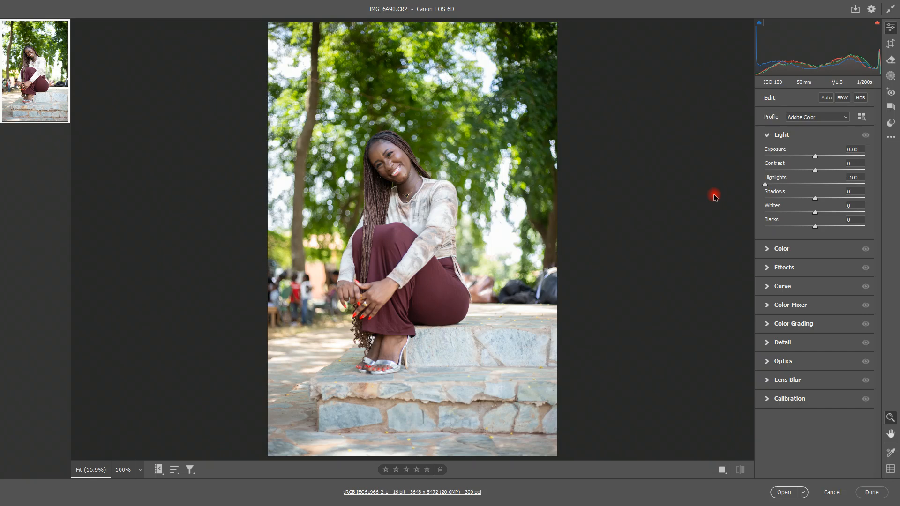
pyautogui.moveTo(816, 173); pyautogui.dragTo(823, 173)
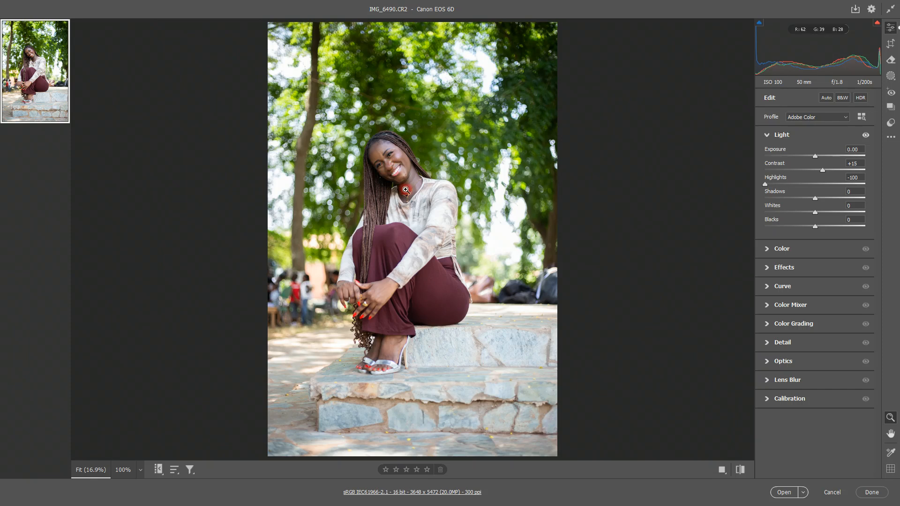
pyautogui.moveTo(814, 200); pyautogui.dragTo(817, 201)
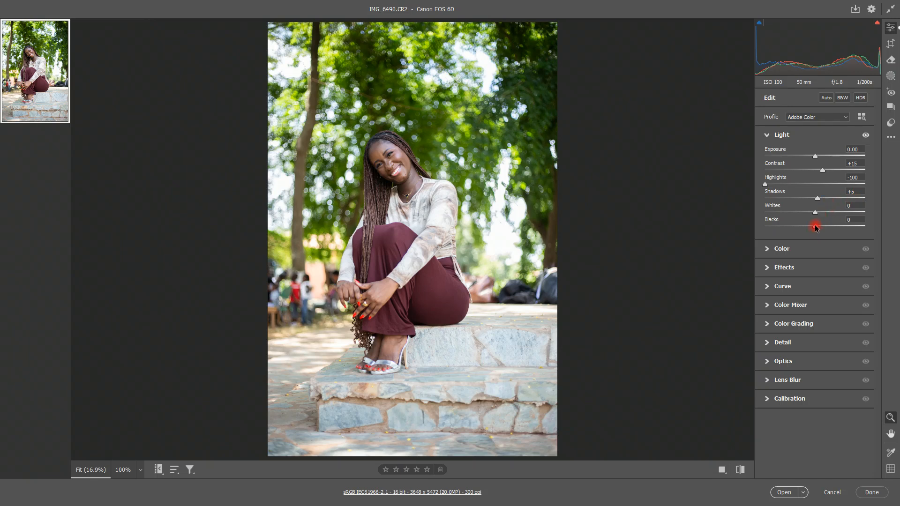
pyautogui.moveTo(815, 228); pyautogui.dragTo(803, 228)
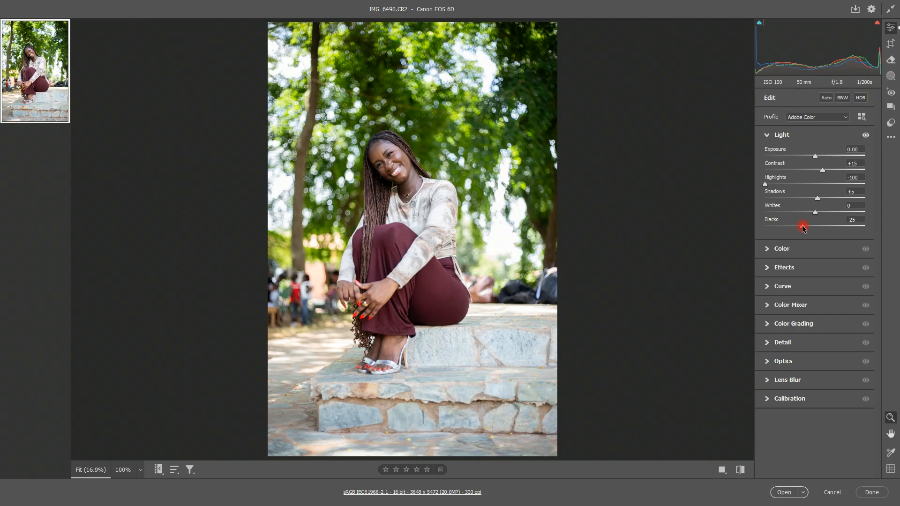
pyautogui.click(767, 135)
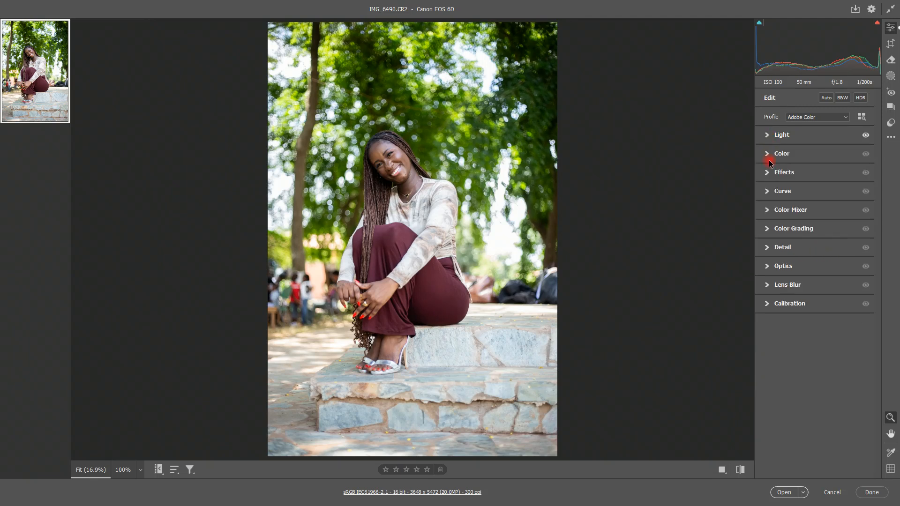
# - Raise the raw photo's color Saturation slightly
pyautogui.click(767, 155)
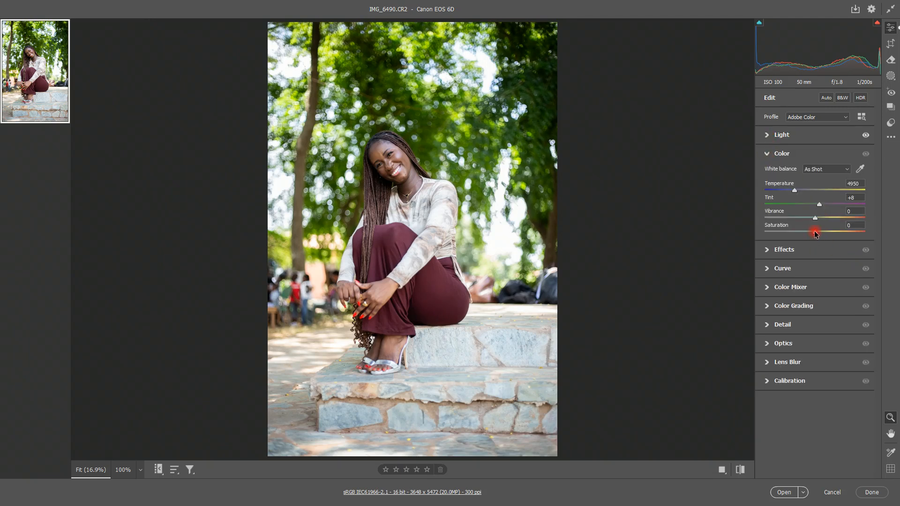
pyautogui.moveTo(816, 235); pyautogui.dragTo(819, 235)
pyautogui.click(767, 155)
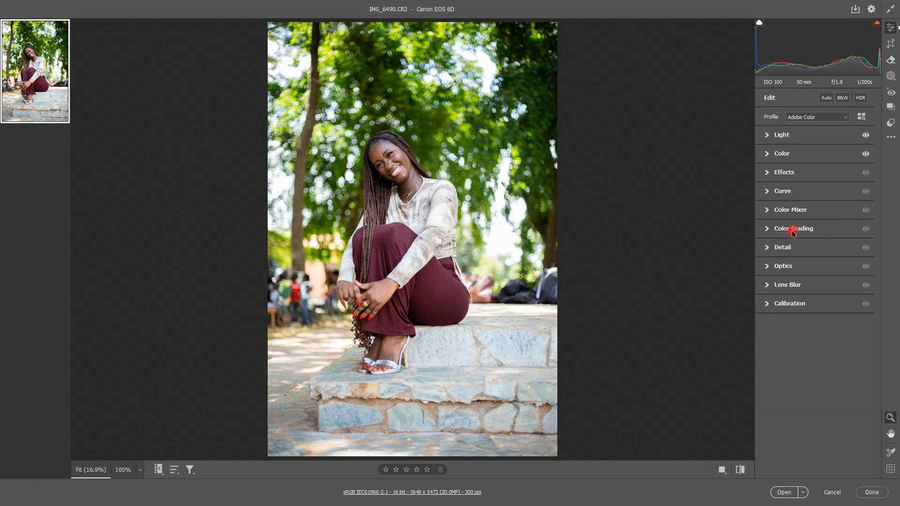
# - Open the adjusted raw photo as a normal image for retouching
pyautogui.click(767, 211)
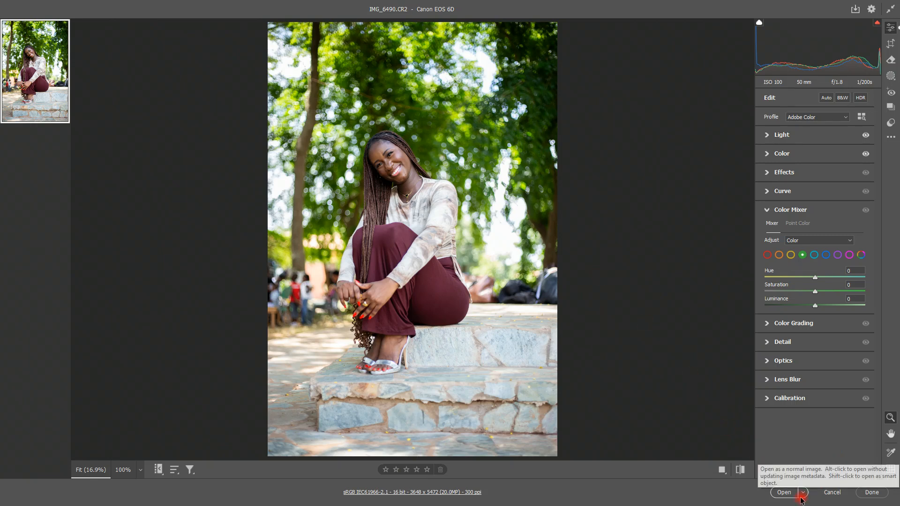
pyautogui.click(784, 493)
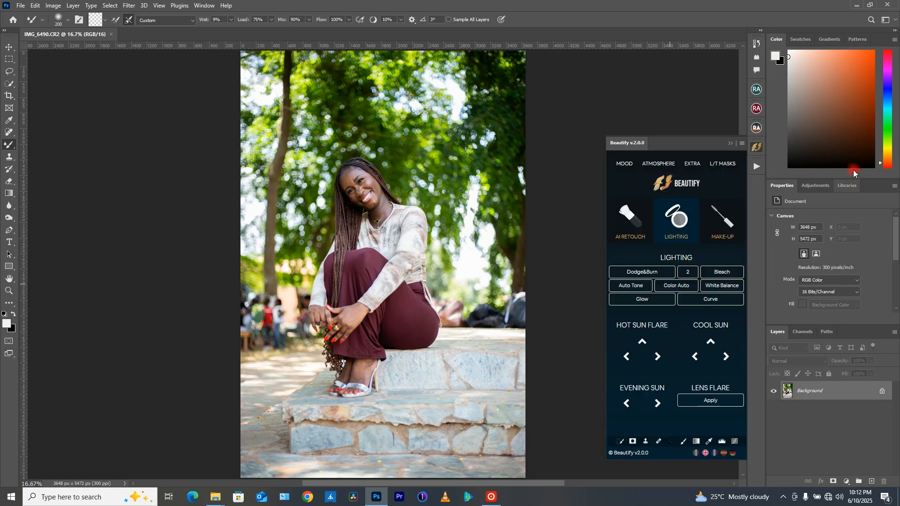
pyautogui.click(758, 148)
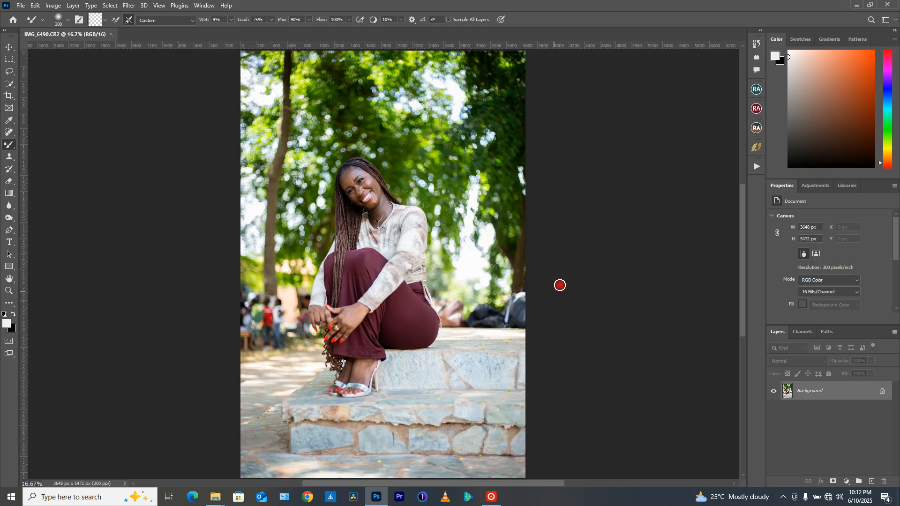
pyautogui.click(757, 90)
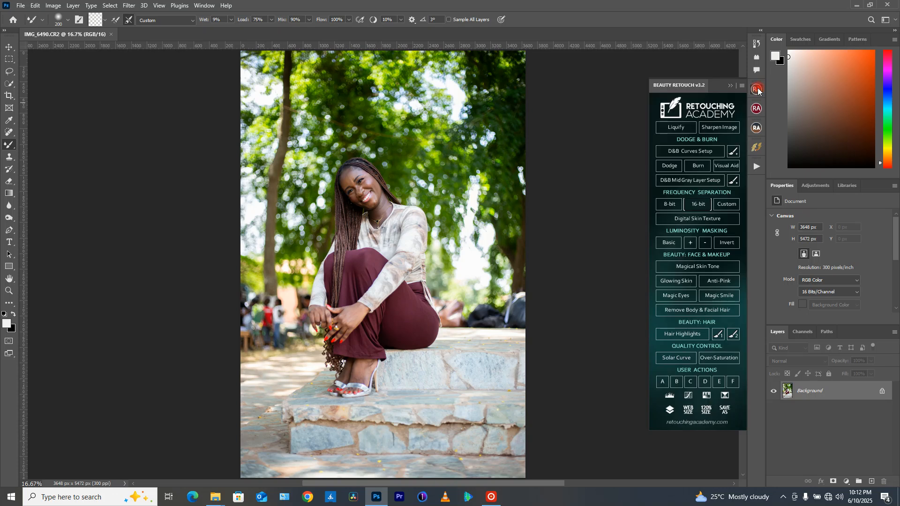
pyautogui.click(757, 89)
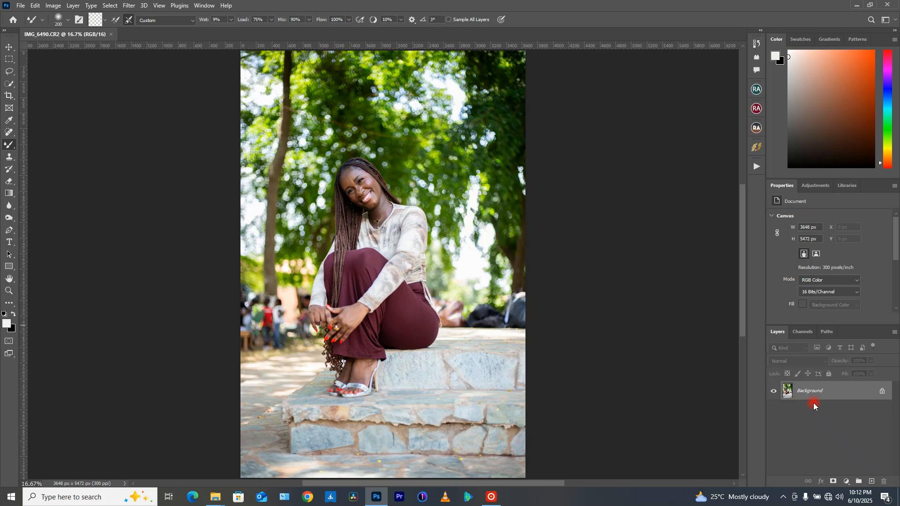
# - Duplicate the Background layer and set up the Spot Healing Brush at size 15 for retouching the face
pyautogui.hotkey('ctrl', 'j')
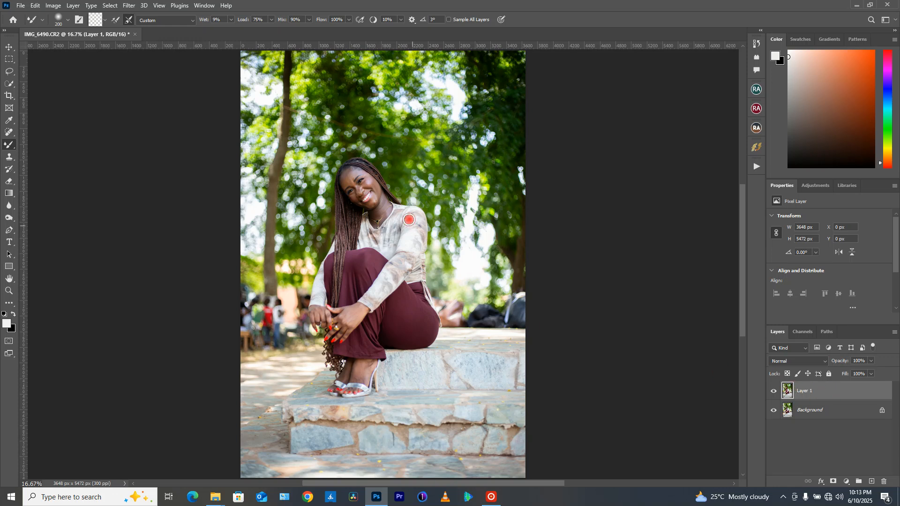
pyautogui.scroll(3, 358, 177)
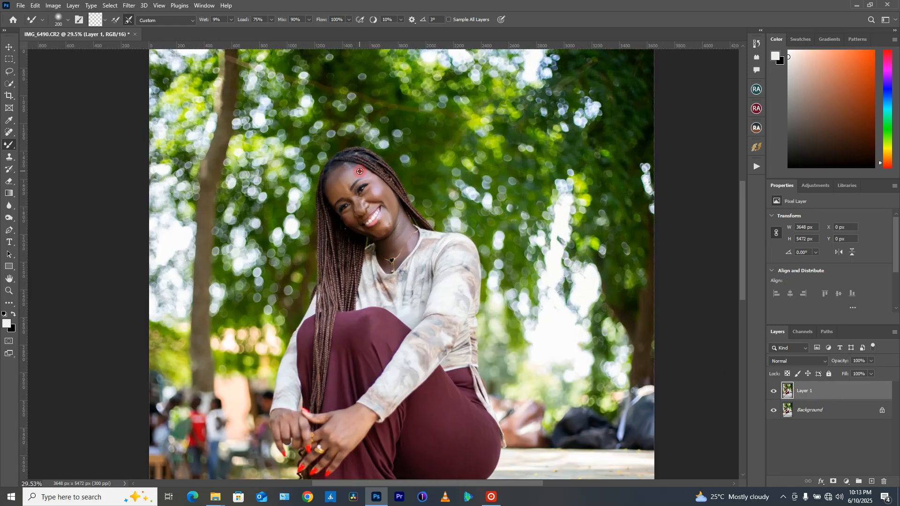
pyautogui.scroll(7, 360, 171)
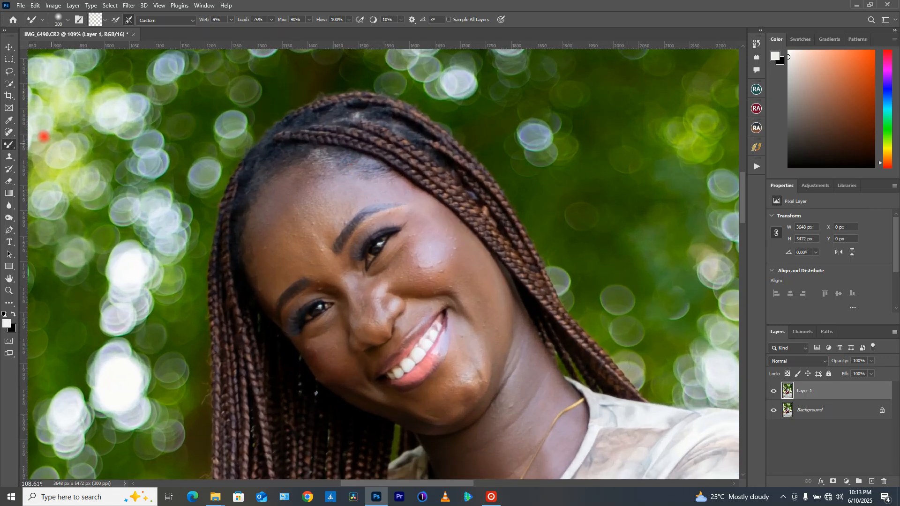
pyautogui.click(11, 133)
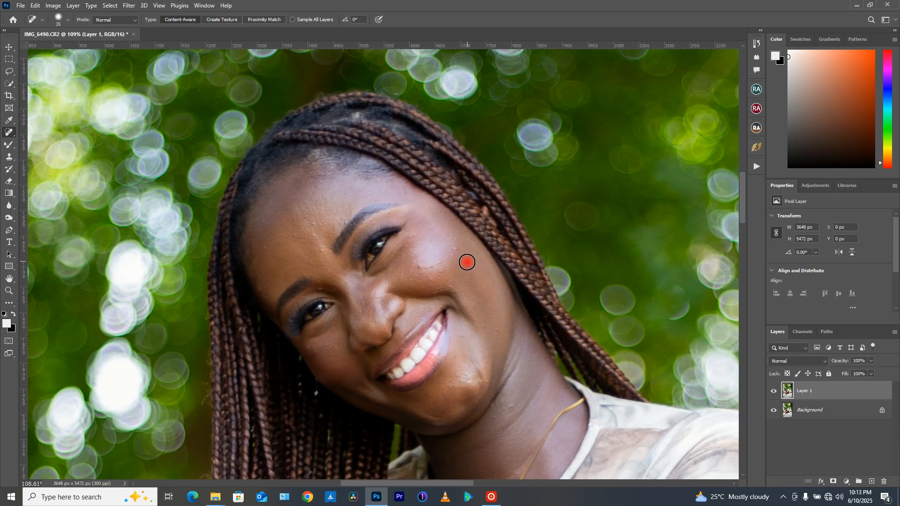
pyautogui.press('[')
pyautogui.press('[')
pyautogui.press('[')
pyautogui.press('[')
pyautogui.rightClick(9, 132)
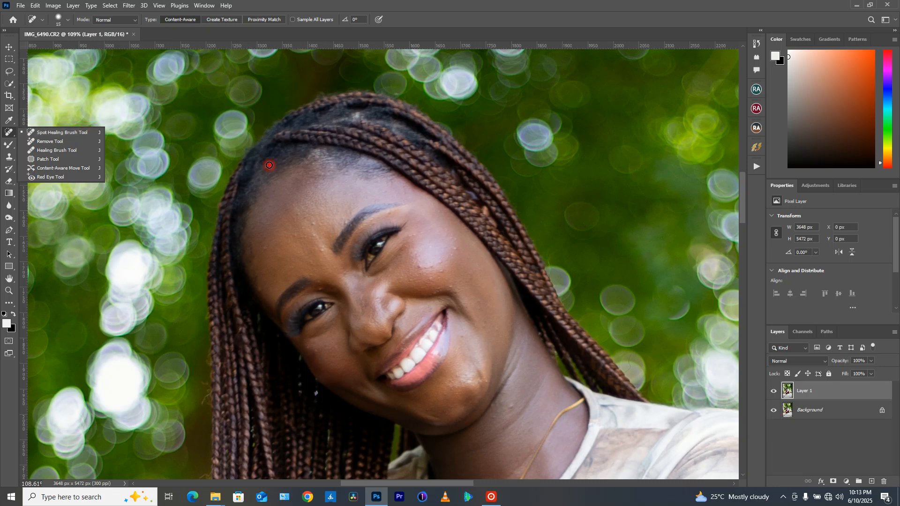
pyautogui.click(419, 266)
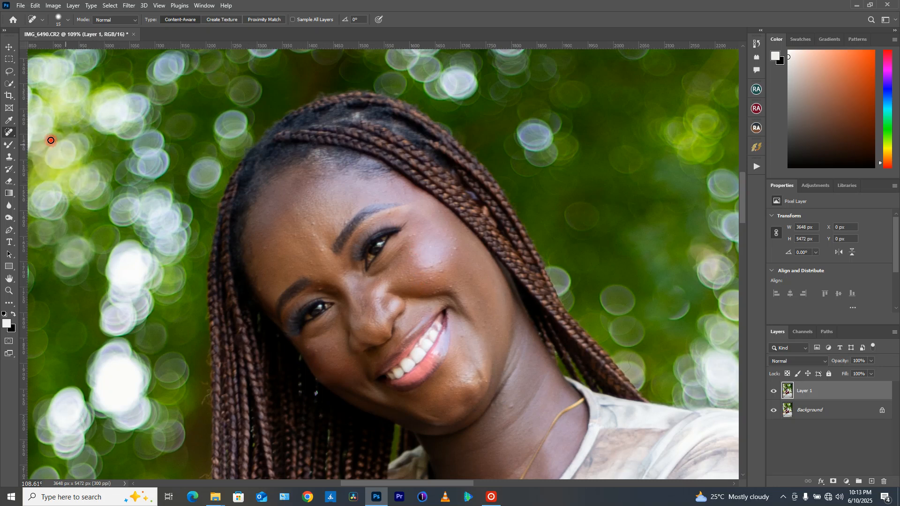
# - Clone clean skin over the bumps on the outer cheek near the braids with the Clone Stamp at size 40
pyautogui.click(10, 161)
pyautogui.click(10, 160)
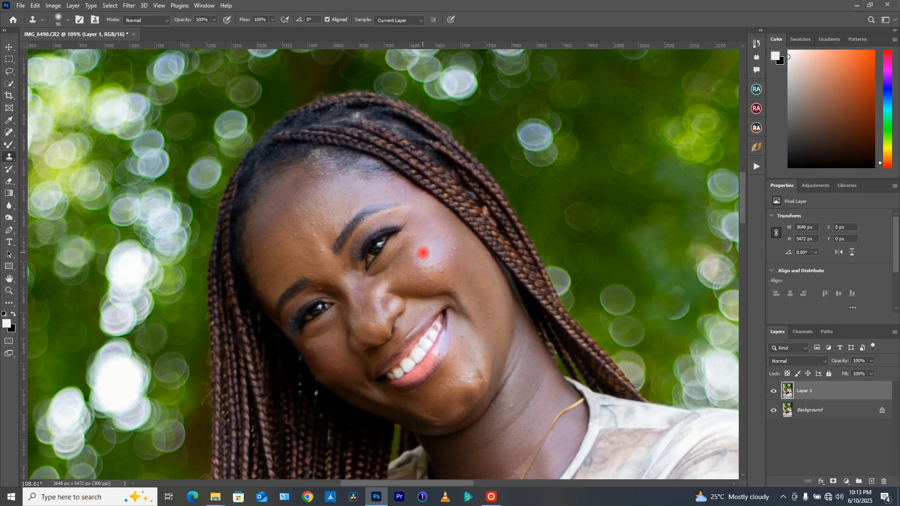
pyautogui.press('[')
pyautogui.press('[')
pyautogui.press('[')
pyautogui.press('[')
pyautogui.press('[')
pyautogui.scroll(3, 468, 251)
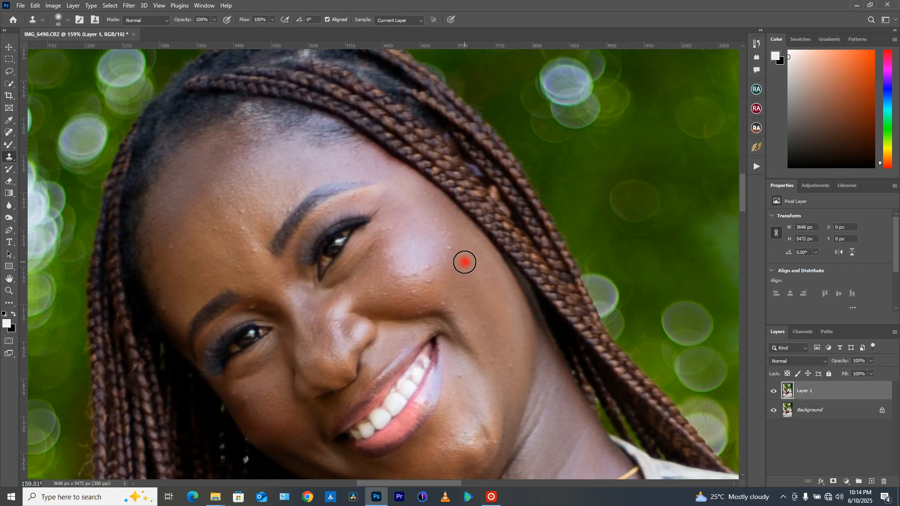
pyautogui.keyDown('alt'); pyautogui.click(465, 256); pyautogui.keyUp('alt')
pyautogui.click(454, 252)
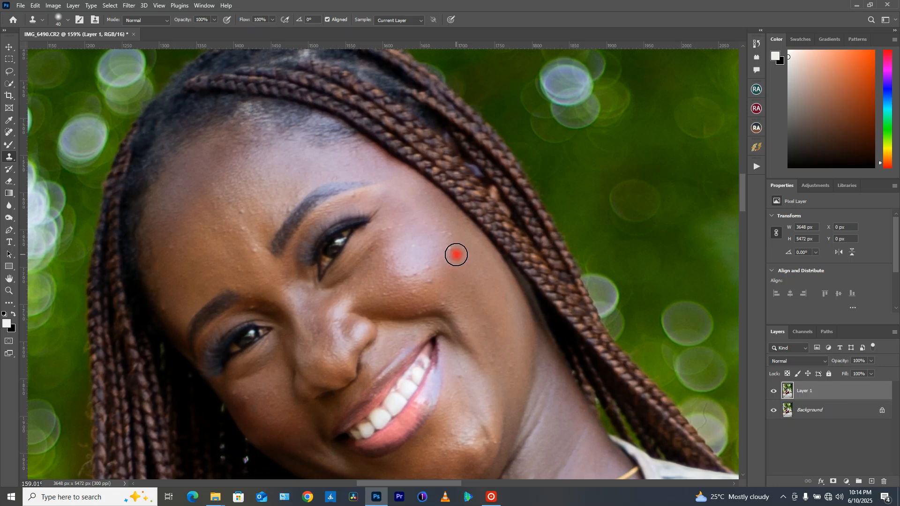
# - Reduce the Clone Stamp brush to size 15
pyautogui.press('[')
pyautogui.press('[')
pyautogui.press('[')
pyautogui.press('[')
pyautogui.press('[')
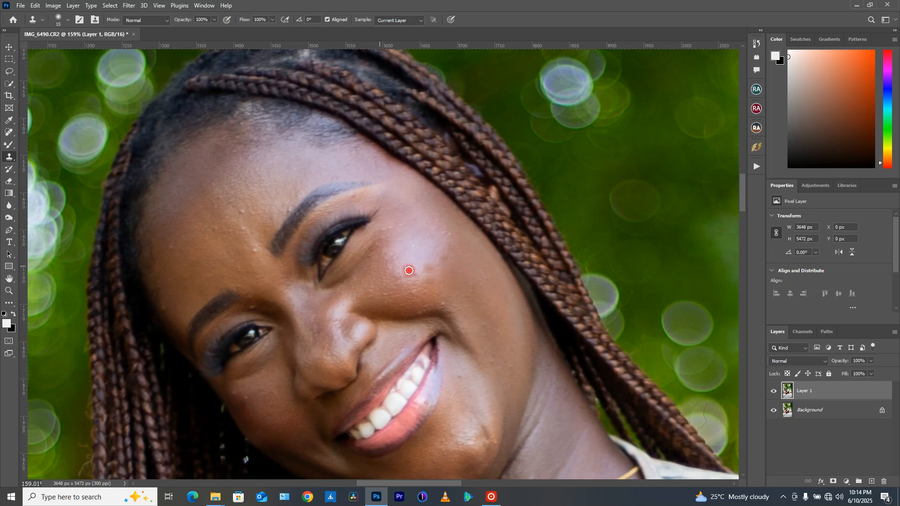
# - Remove the small spots on the highlighted cheek beside the eye with the Spot Healing Brush
pyautogui.click(9, 132)
pyautogui.click(28, 134)
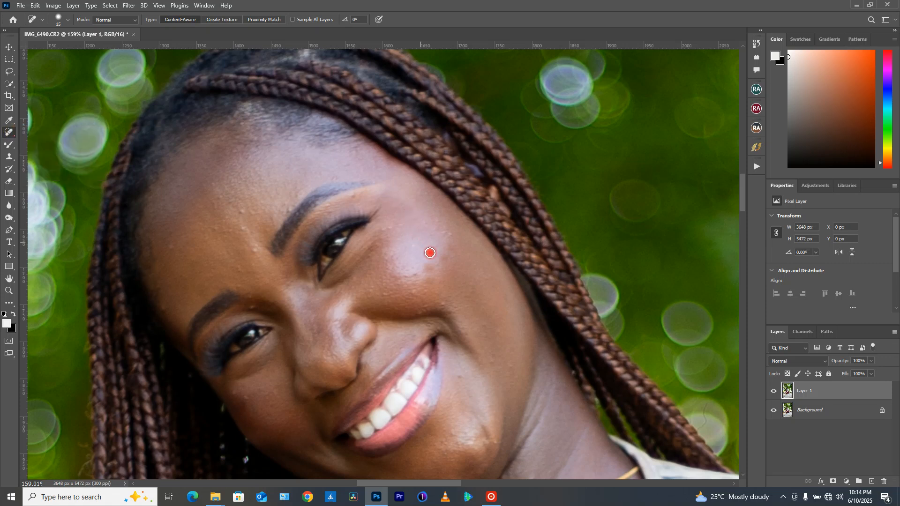
pyautogui.click(428, 268)
pyautogui.click(429, 282)
pyautogui.click(446, 263)
pyautogui.click(449, 244)
pyautogui.click(451, 234)
pyautogui.click(430, 268)
pyautogui.click(442, 306)
pyautogui.click(415, 295)
# - Heal the blemishes on the forehead, between the eyebrows and along the shaded side of the face
pyautogui.scroll(-1, 257, 221)
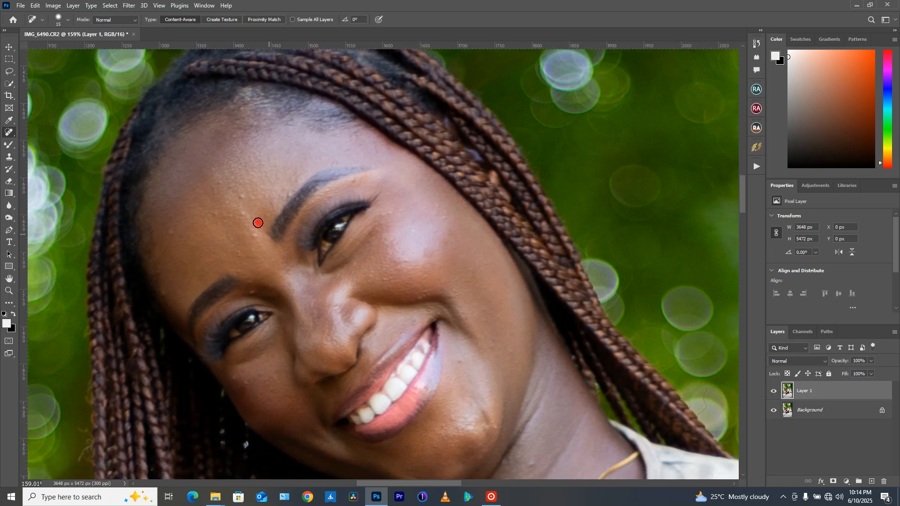
pyautogui.click(285, 195)
pyautogui.click(181, 238)
pyautogui.click(237, 294)
pyautogui.click(256, 301)
pyautogui.click(173, 293)
pyautogui.click(243, 381)
# - Heal the spots on the lower cheek, beside the mouth corner and along the jaw
pyautogui.click(486, 322)
pyautogui.scroll(-1, 483, 308)
pyautogui.click(483, 308)
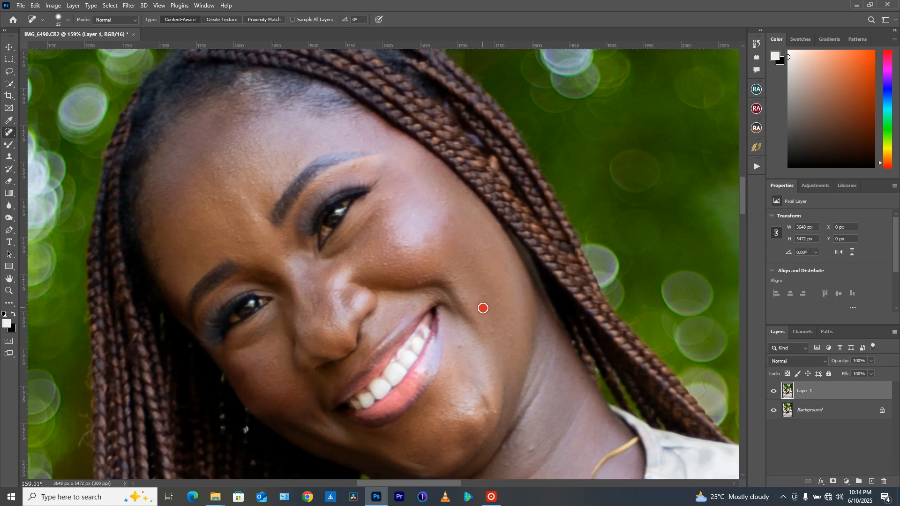
pyautogui.scroll(-1, 466, 294)
pyautogui.click(421, 269)
pyautogui.click(491, 314)
pyautogui.click(507, 321)
pyautogui.click(466, 350)
pyautogui.click(460, 333)
pyautogui.click(519, 370)
# - Heal the blemishes around the chin, below the lower lip and on the shaded cheek
pyautogui.scroll(-2, 520, 371)
pyautogui.scroll(-1, 521, 371)
pyautogui.click(512, 380)
pyautogui.click(510, 395)
pyautogui.click(503, 369)
pyautogui.click(494, 347)
pyautogui.click(494, 359)
pyautogui.click(461, 346)
pyautogui.click(454, 337)
pyautogui.click(454, 349)
pyautogui.click(275, 315)
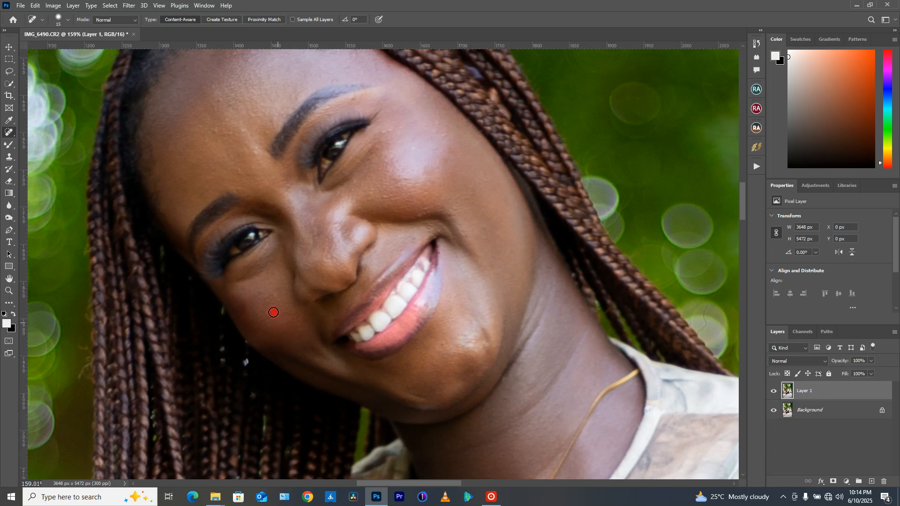
# - Heal the small marks beside the nose, around the eye on the highlighted side and on the cheek
pyautogui.click(371, 212)
pyautogui.click(384, 132)
pyautogui.click(394, 130)
pyautogui.click(366, 110)
pyautogui.click(355, 101)
pyautogui.click(449, 183)
# - Heal the remaining spots along the jawline and on the neck
pyautogui.scroll(-5, 496, 273)
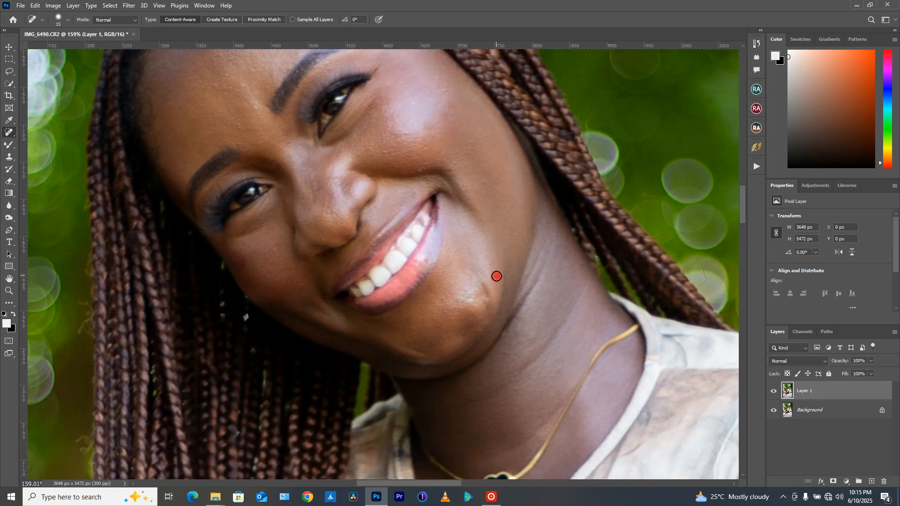
pyautogui.click(559, 276)
pyautogui.click(511, 235)
pyautogui.click(511, 255)
pyautogui.click(516, 270)
# - Examine the neck, clothing, hands, feet and whole photo for remaining blemishes, returning to the face
pyautogui.keyDown('alt'); pyautogui.scroll(-1, 516, 271); pyautogui.keyUp('alt')
pyautogui.keyDown('alt'); pyautogui.scroll(-4, 516, 270); pyautogui.keyUp('alt')
pyautogui.scroll(-5, 516, 274)
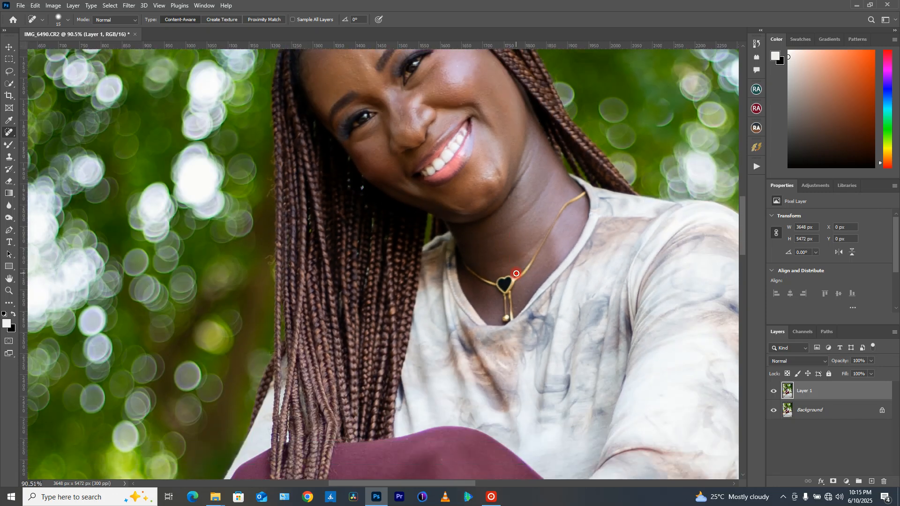
pyautogui.keyDown('alt'); pyautogui.scroll(-3, 514, 279); pyautogui.keyUp('alt')
pyautogui.scroll(-6, 512, 281)
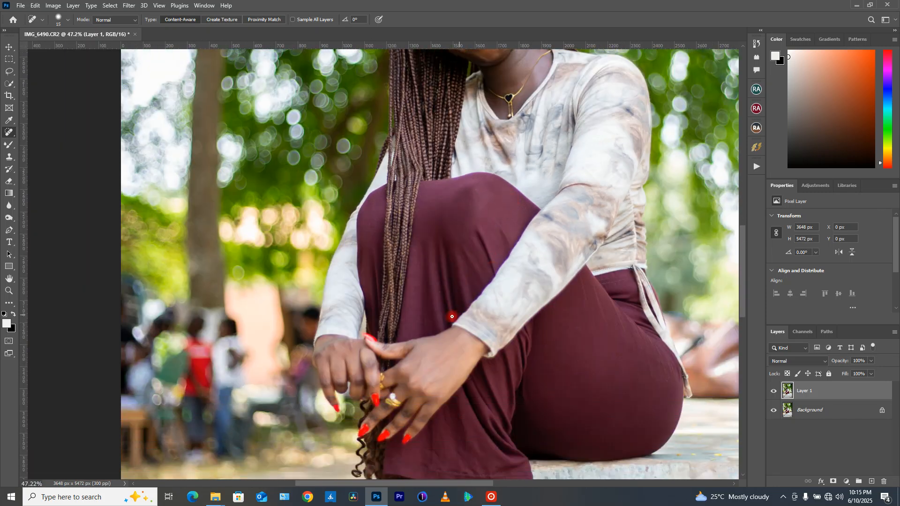
pyautogui.scroll(-3, 515, 352)
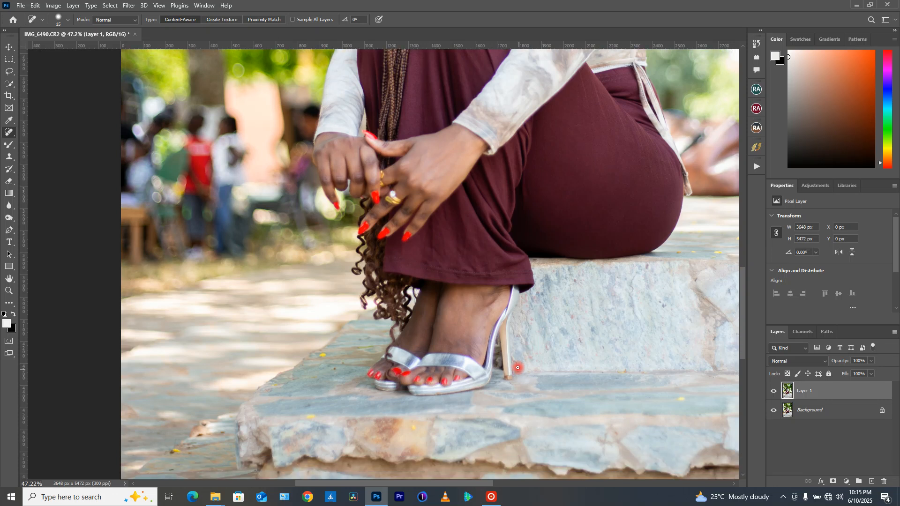
pyautogui.keyDown('alt'); pyautogui.scroll(-3, 467, 363); pyautogui.keyUp('alt')
pyautogui.scroll(3, 510, 221)
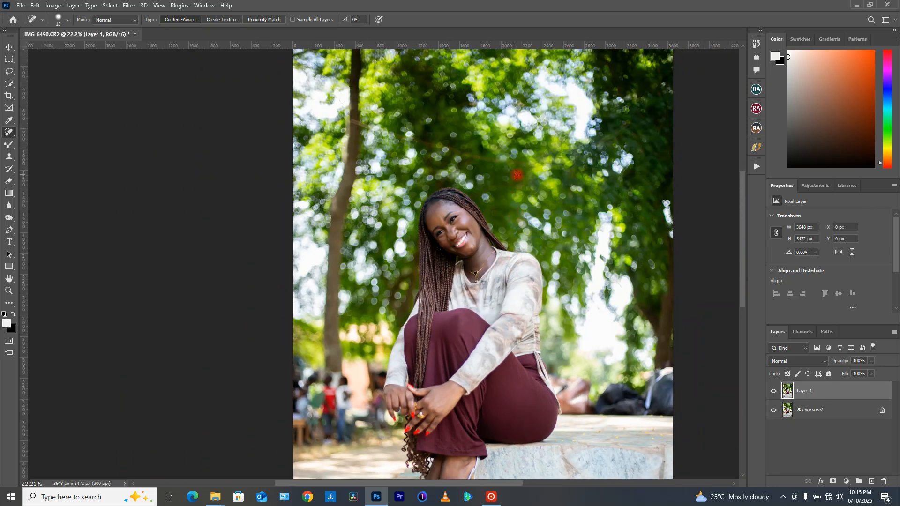
pyautogui.keyDown('alt'); pyautogui.scroll(4, 476, 209); pyautogui.keyUp('alt')
pyautogui.keyDown('alt'); pyautogui.scroll(1, 476, 209); pyautogui.keyUp('alt')
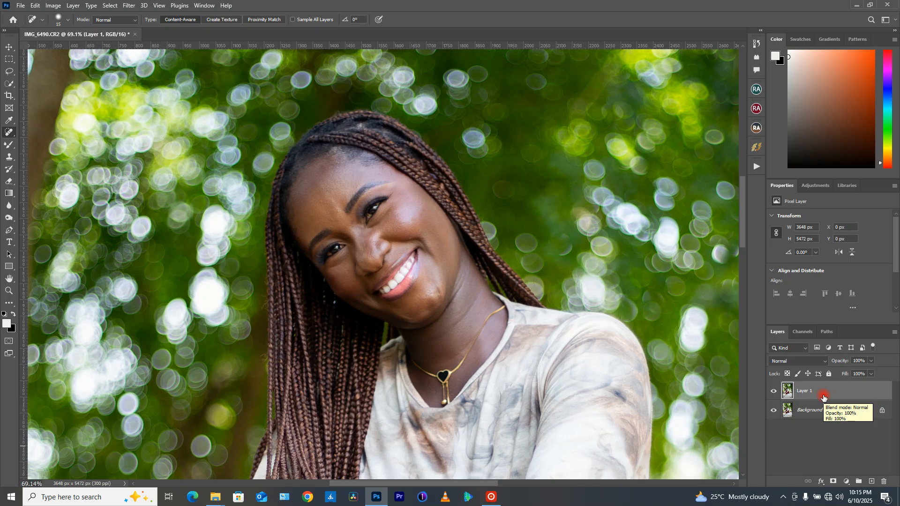
# - Duplicate the healed skin layer
pyautogui.hotkey('ctrl', 'j')
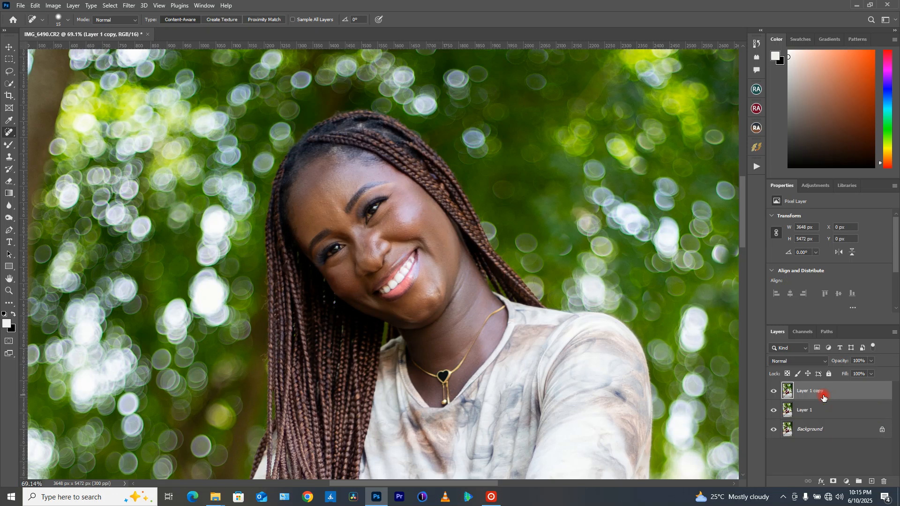
# - Duplicate the layer once more, name the upper copy "texture" and the copy beneath it "colour"
pyautogui.hotkey('ctrl', 'j')
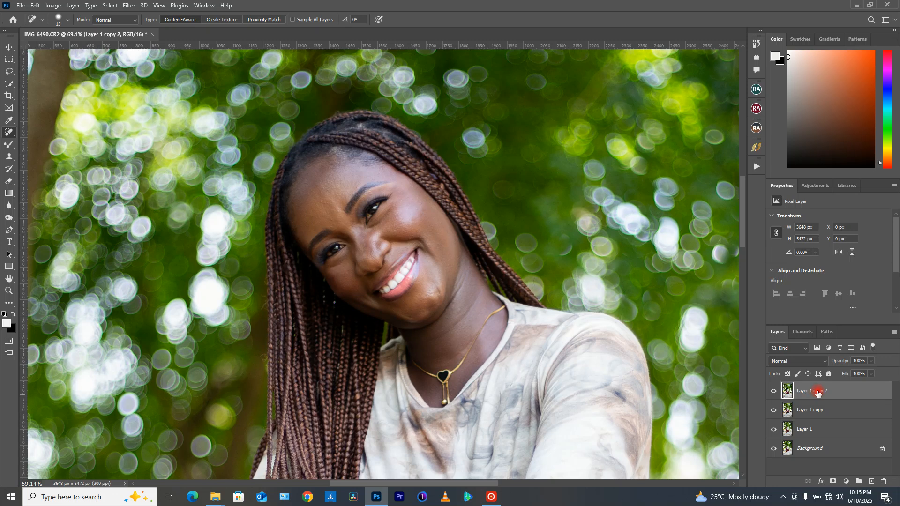
pyautogui.doubleClick(816, 392)
pyautogui.write('texture')
pyautogui.click(816, 412)
pyautogui.doubleClick(815, 411)
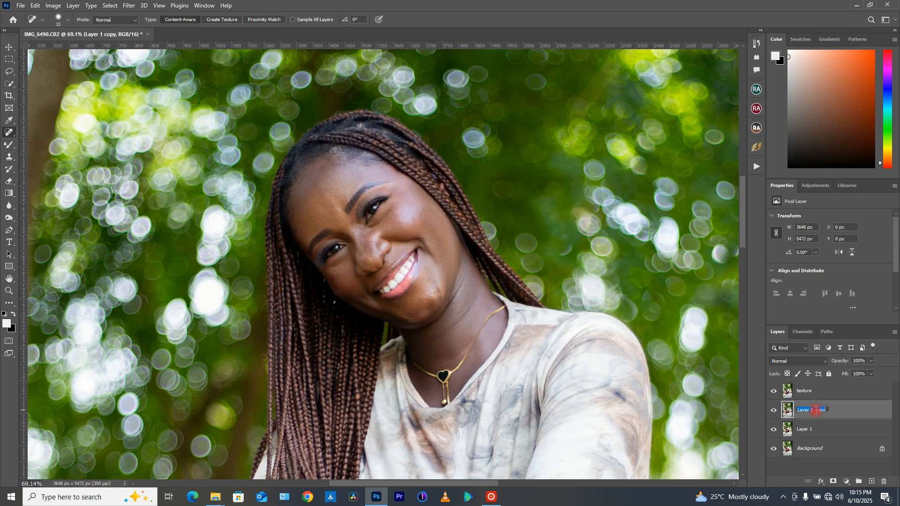
pyautogui.write('colour')
pyautogui.press('Return')
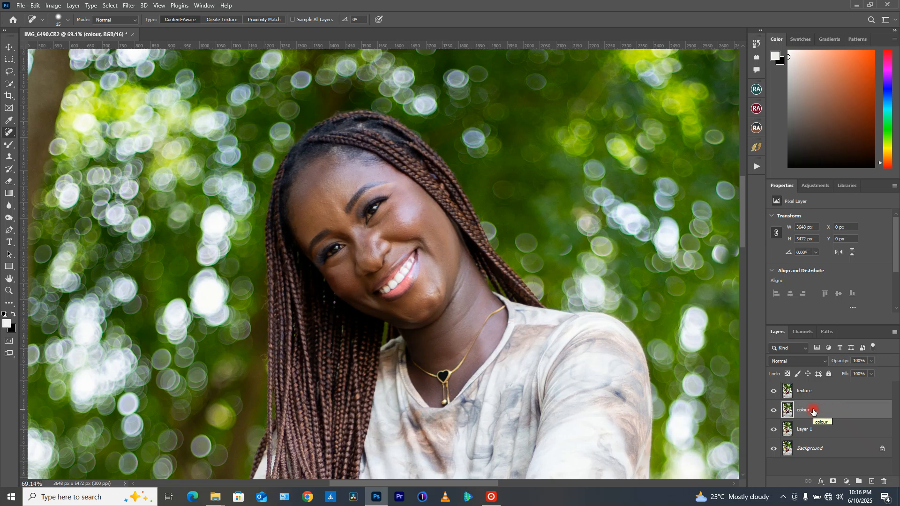
# - Hide the texture layer and make the colour layer active
pyautogui.click(810, 394)
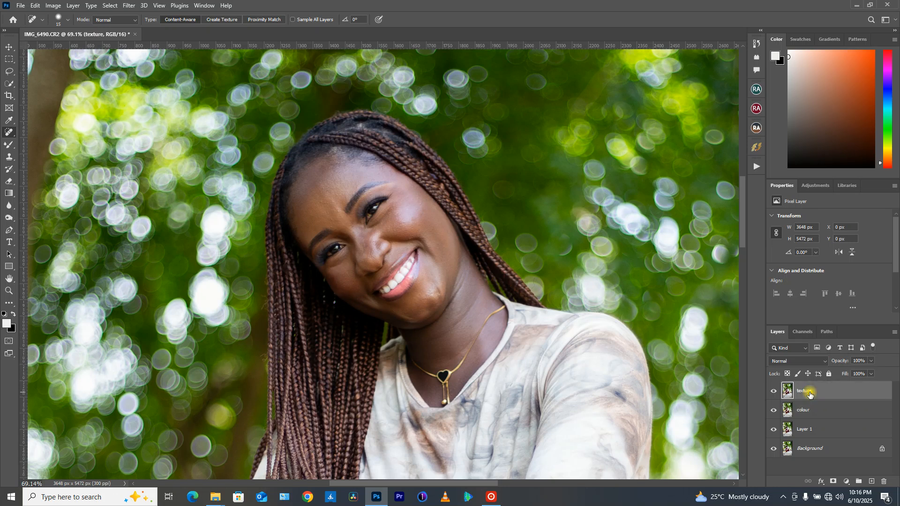
pyautogui.click(814, 411)
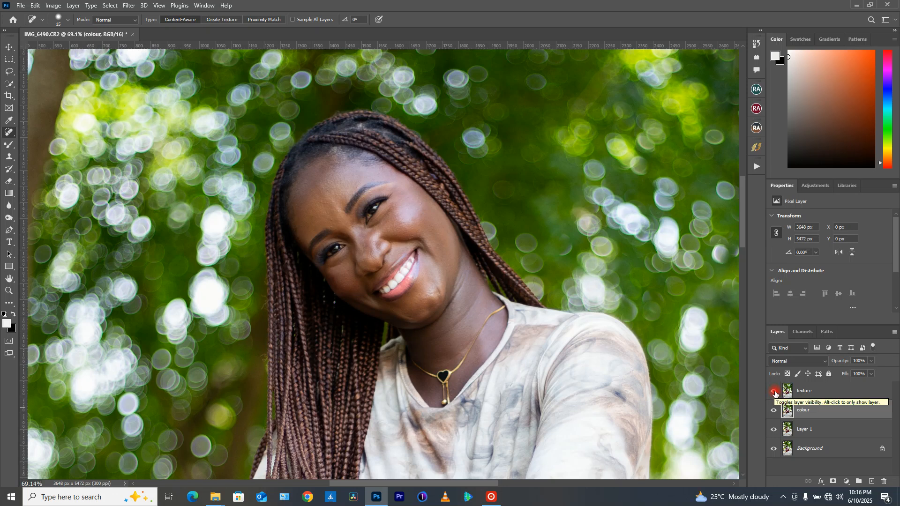
pyautogui.click(774, 393)
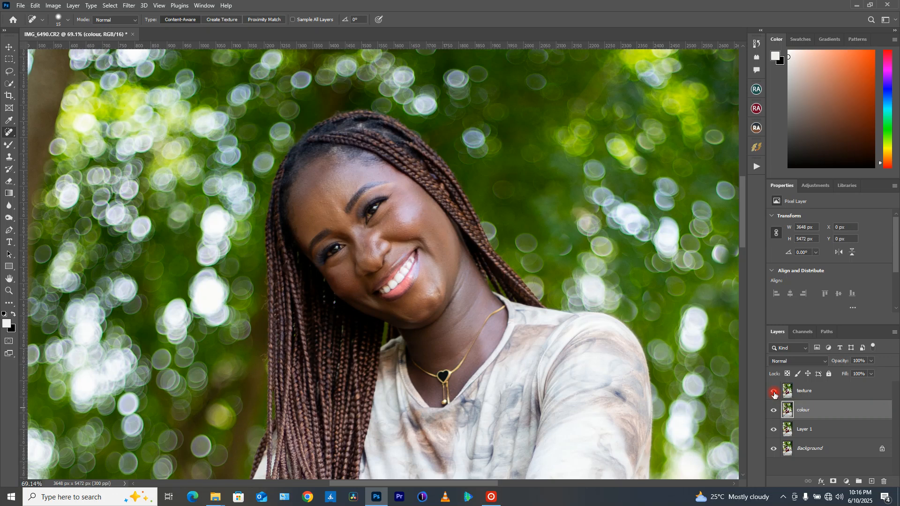
pyautogui.click(800, 413)
# - Apply a Gaussian Blur with a 4.5 pixel radius to the colour layer, checking the skin in the preview
pyautogui.click(125, 7)
pyautogui.moveTo(151, 124)
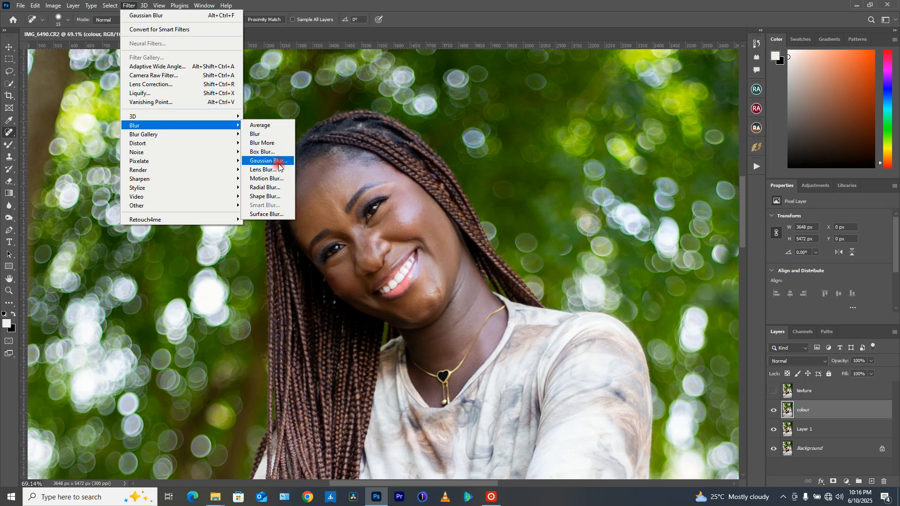
pyautogui.click(270, 160)
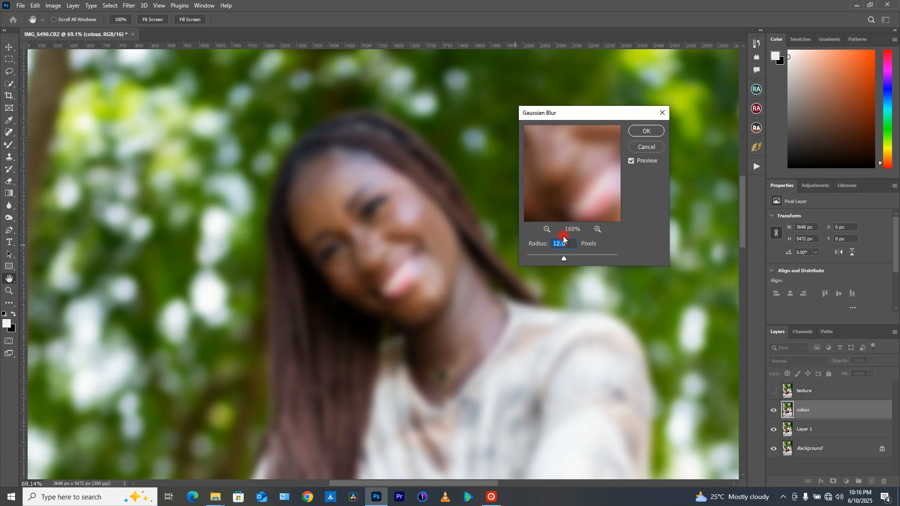
pyautogui.write('4')
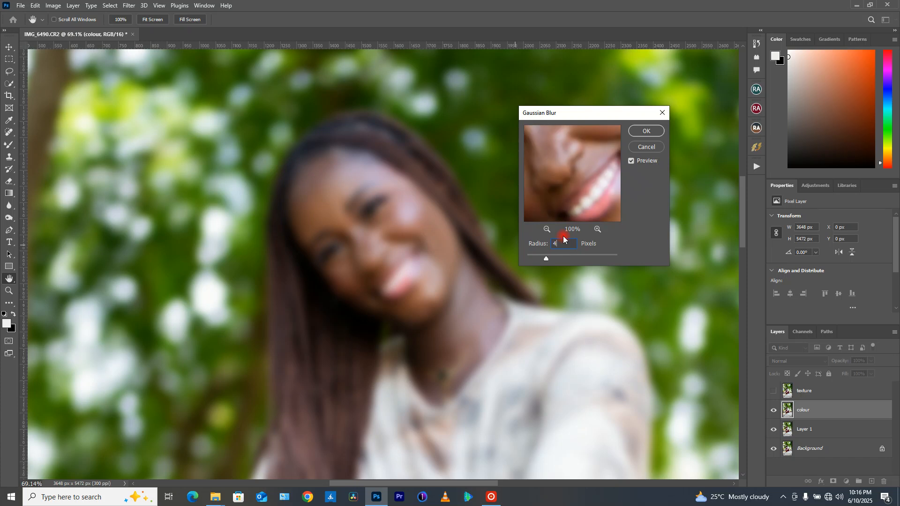
pyautogui.write('.5')
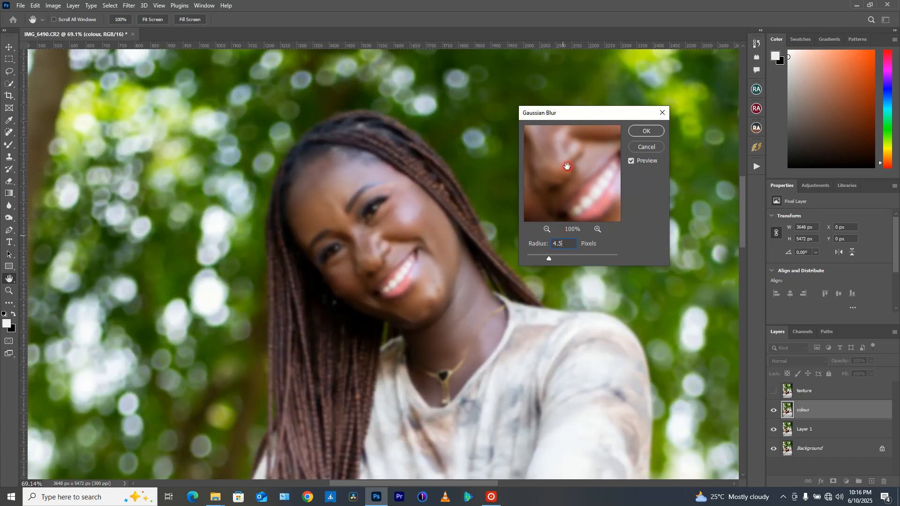
pyautogui.moveTo(575, 167); pyautogui.dragTo(529, 212)
pyautogui.click(597, 229)
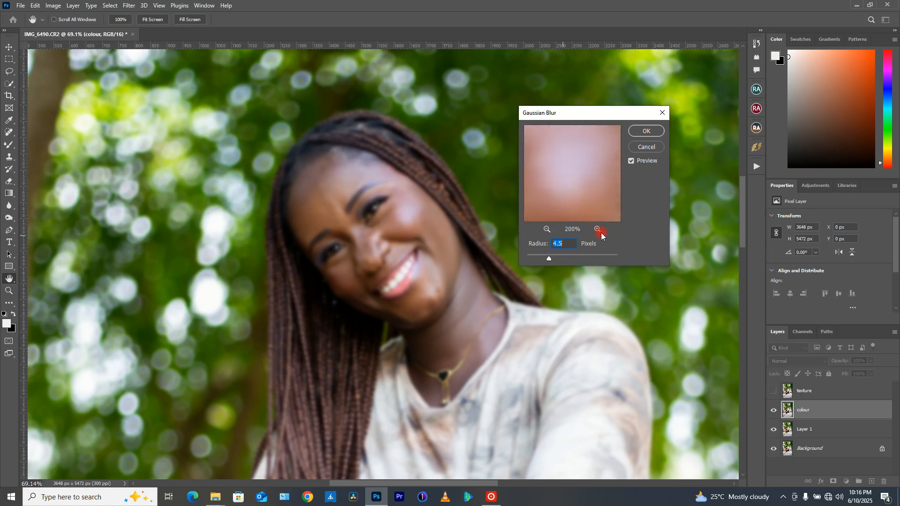
pyautogui.click(645, 131)
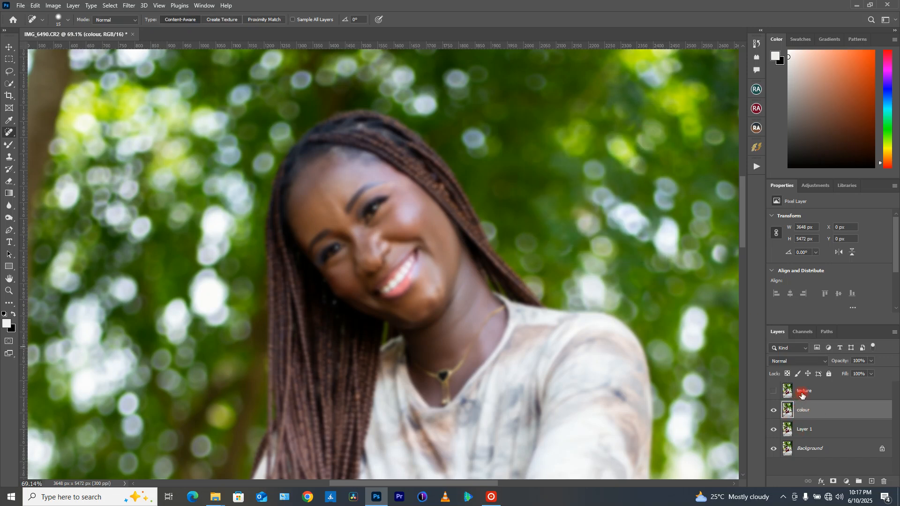
# - Show the texture layer and use Apply Image on it with the colour layer as source, Subtract blending, scale 2 and offset 128
pyautogui.click(802, 395)
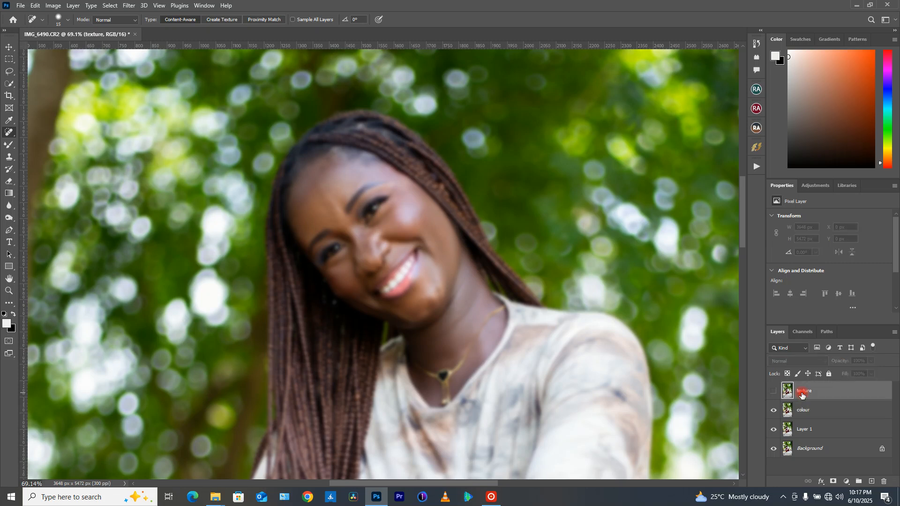
pyautogui.click(774, 391)
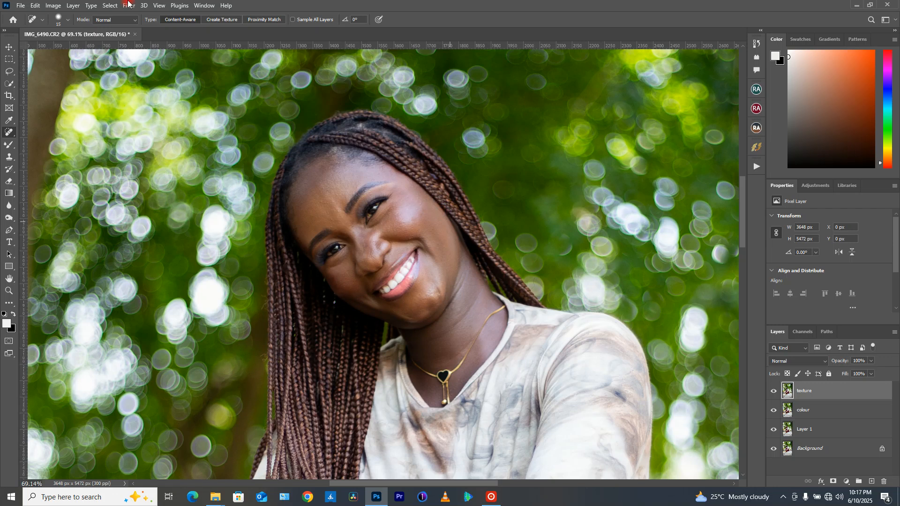
pyautogui.click(47, 7)
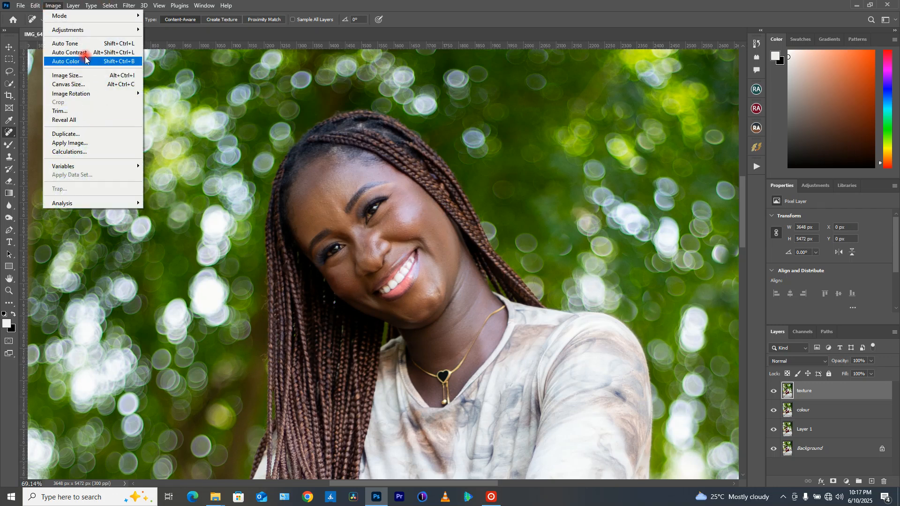
pyautogui.click(88, 143)
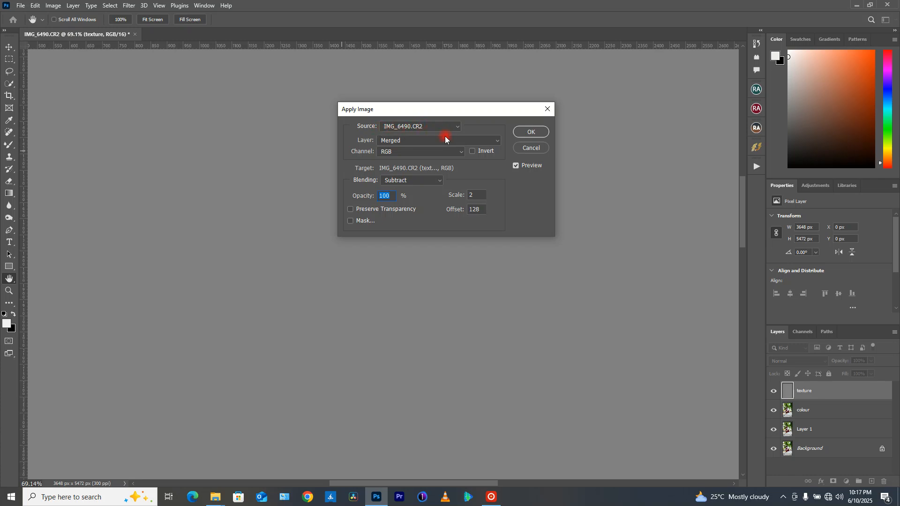
pyautogui.click(409, 142)
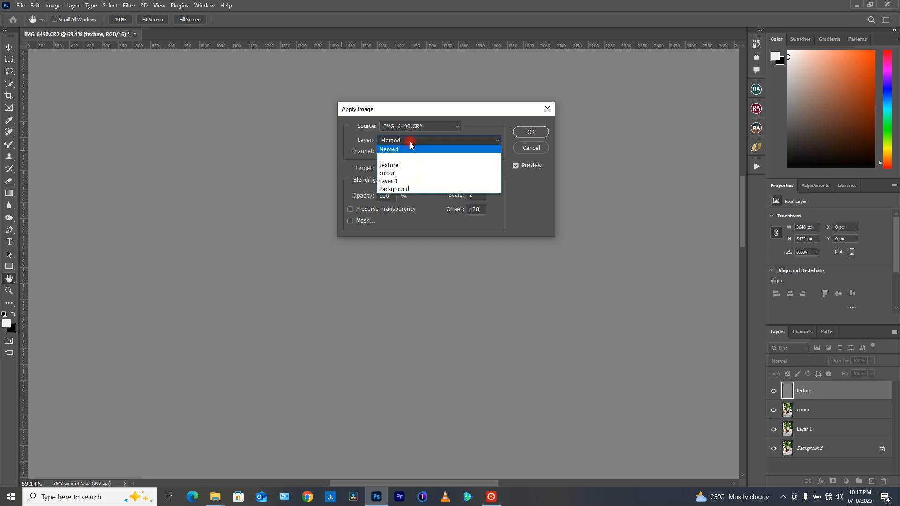
pyautogui.click(406, 173)
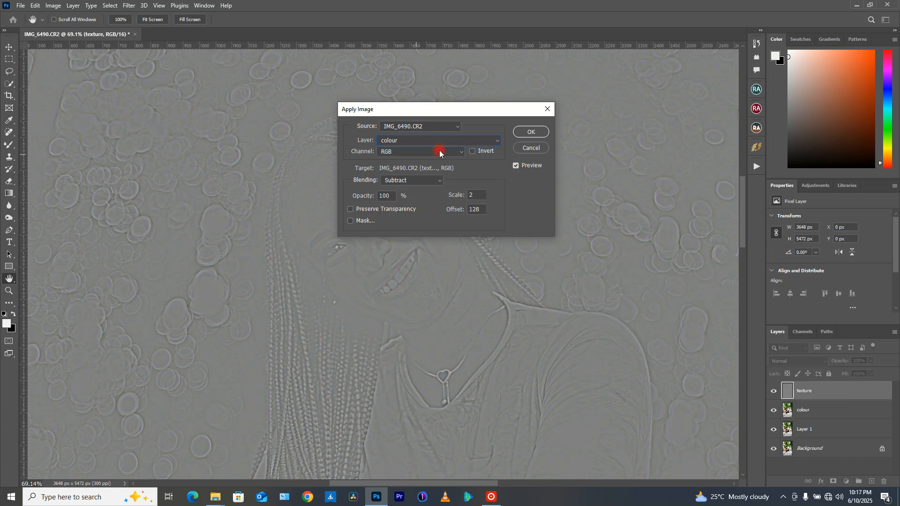
pyautogui.click(434, 180)
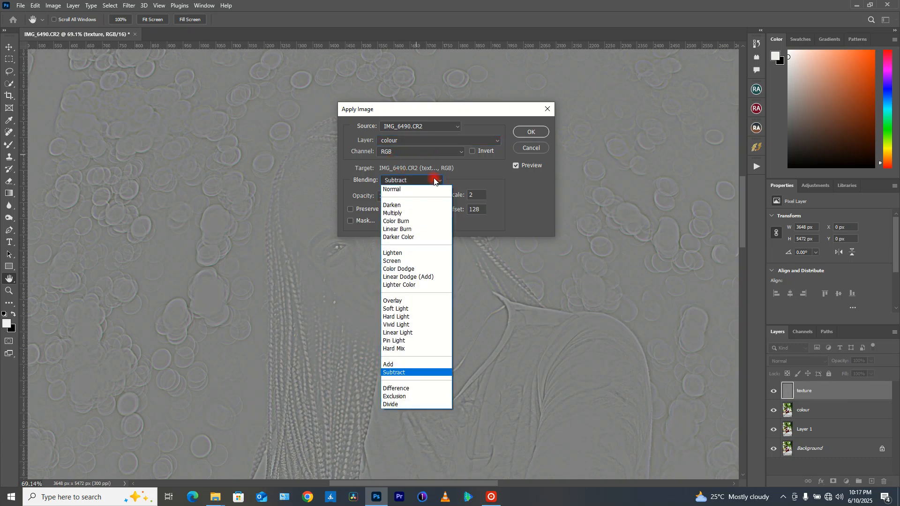
pyautogui.click(436, 372)
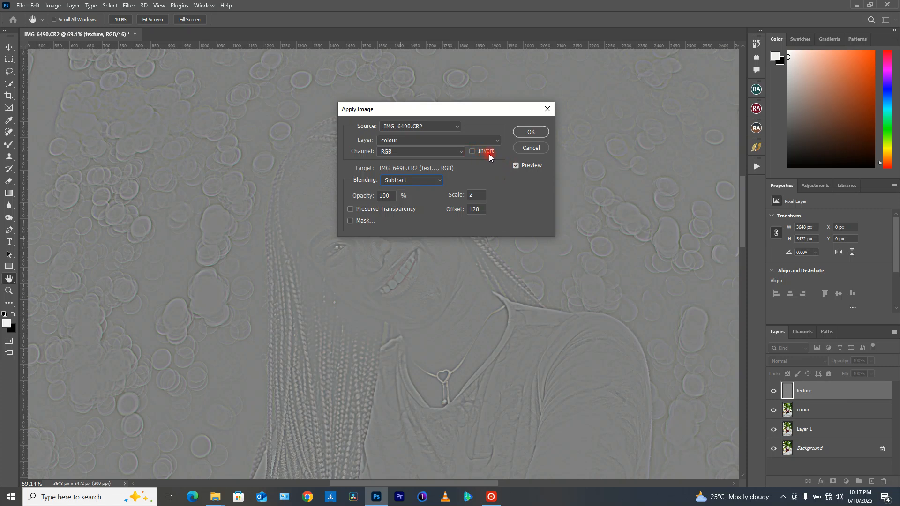
pyautogui.click(529, 133)
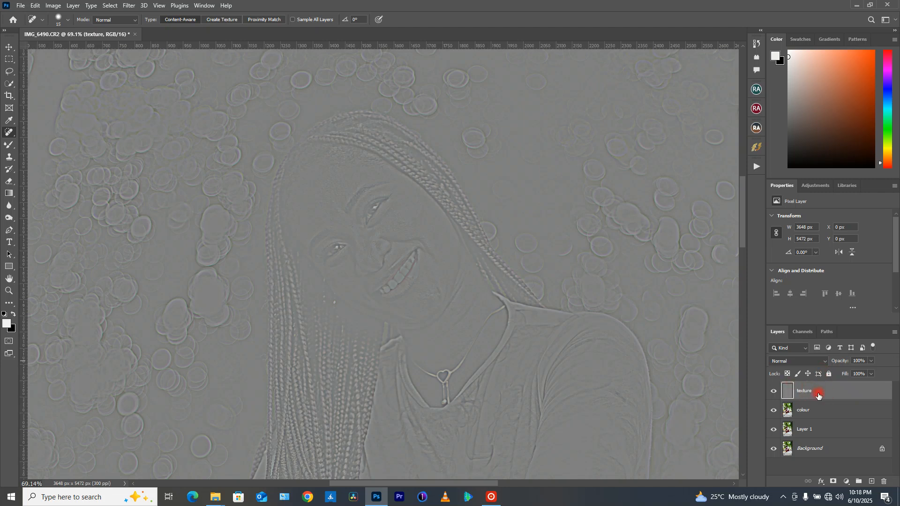
# - Set the texture layer's blend mode to Linear Light and group it with the colour layer
pyautogui.click(825, 363)
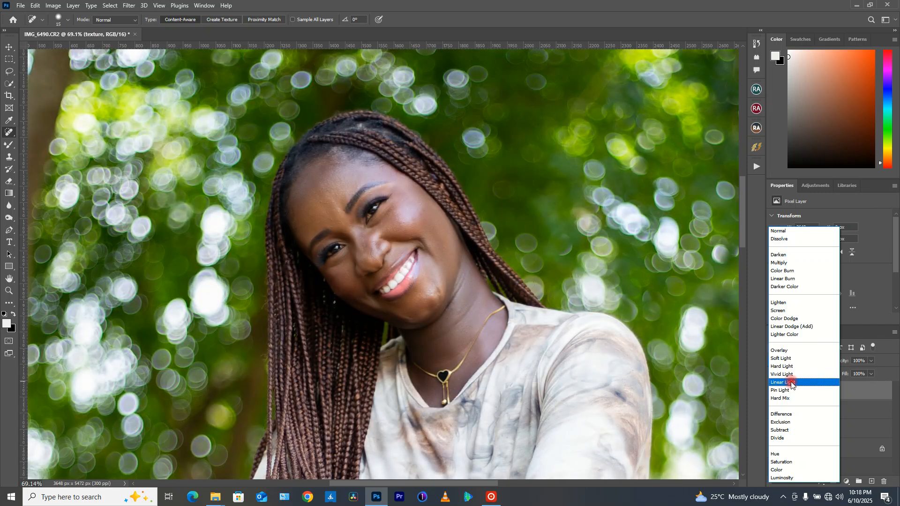
pyautogui.click(792, 383)
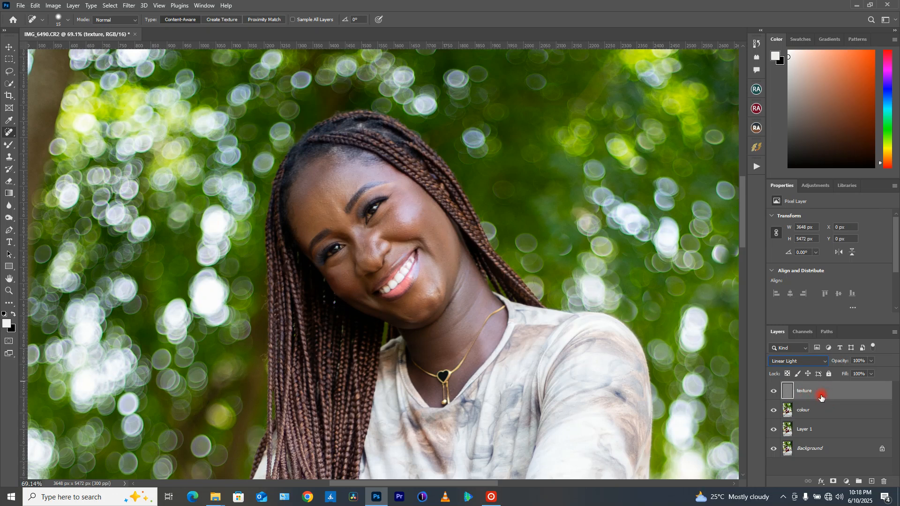
pyautogui.click(822, 411)
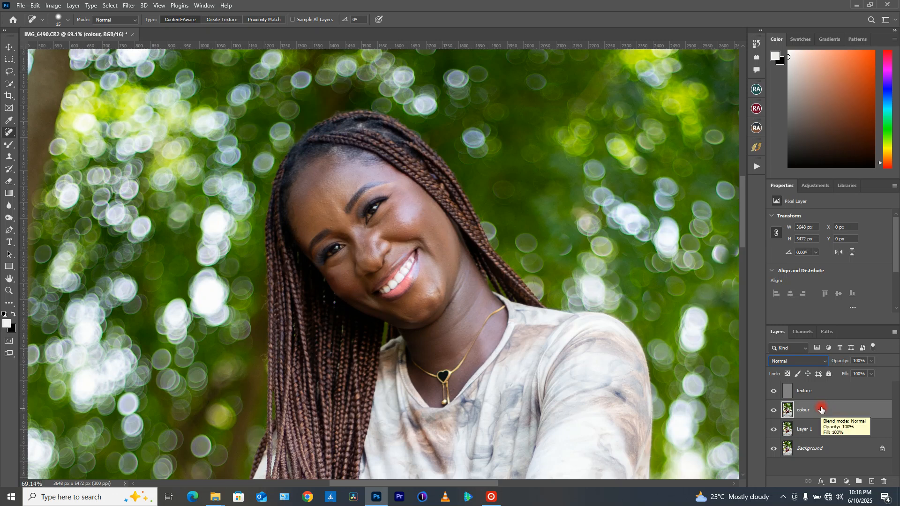
pyautogui.keyDown('shift'); pyautogui.click(820, 397); pyautogui.keyUp('shift')
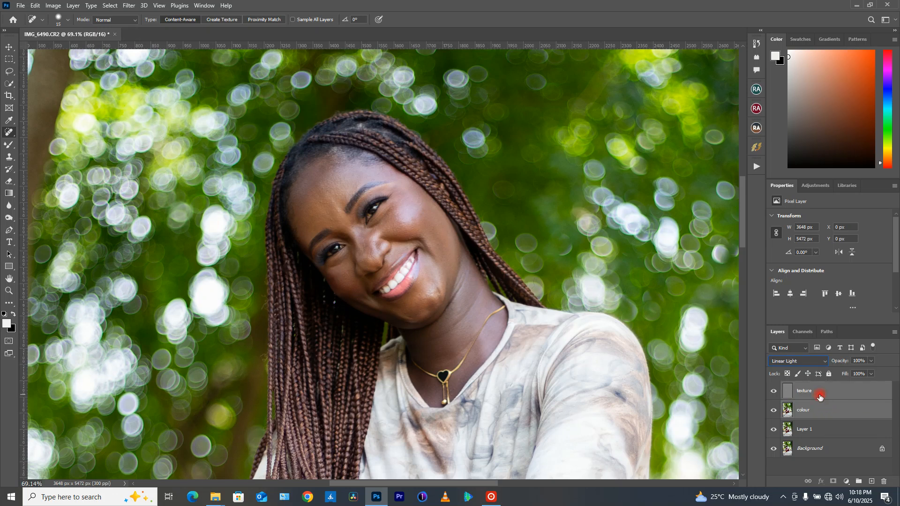
pyautogui.hotkey('ctrl', 'g')
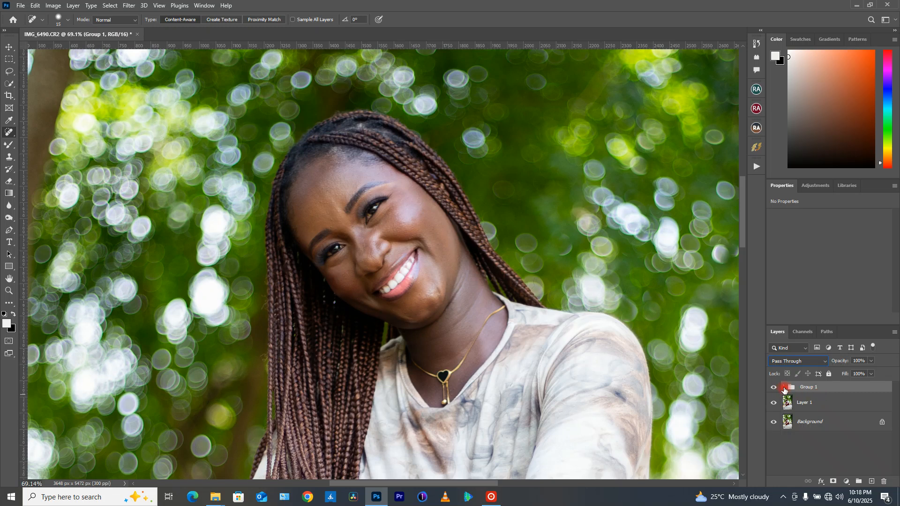
# - Rename the new group "FREQ SEP" and expand it to show its two layers
pyautogui.doubleClick(808, 387)
pyautogui.click(808, 387)
pyautogui.write('F')
pyautogui.click(849, 394)
pyautogui.click(784, 387)
pyautogui.click(831, 414)
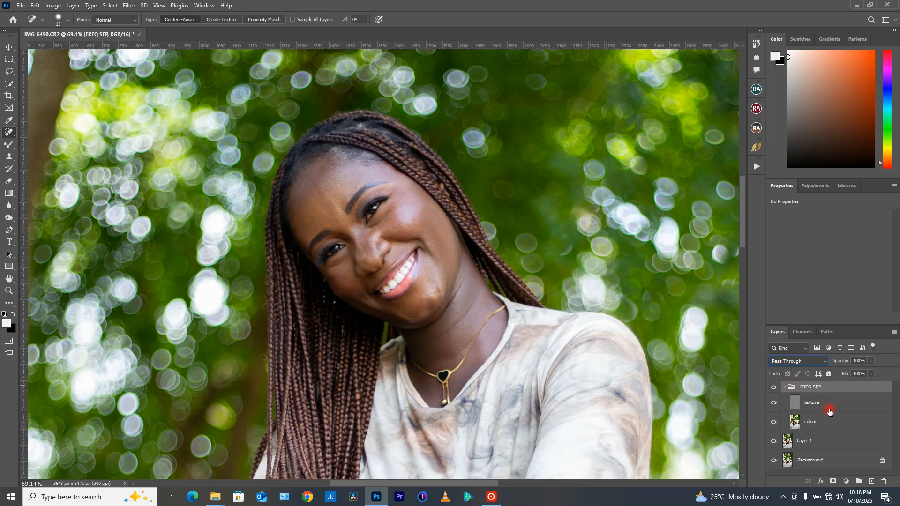
# - On the colour layer, lasso the forehead above the eyebrows with a 12 px feather, about 272 by 297 px
pyautogui.click(824, 422)
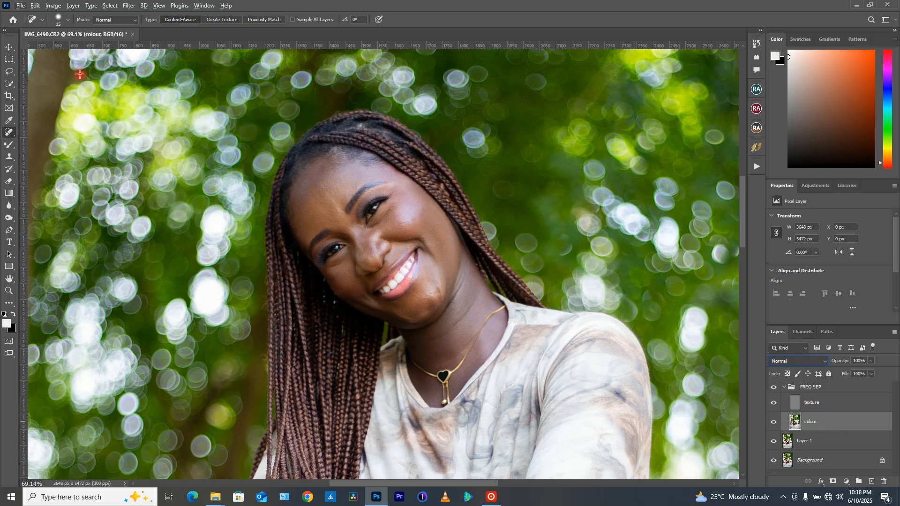
pyautogui.click(9, 46)
pyautogui.scroll(2, 381, 203)
pyautogui.scroll(2, 380, 202)
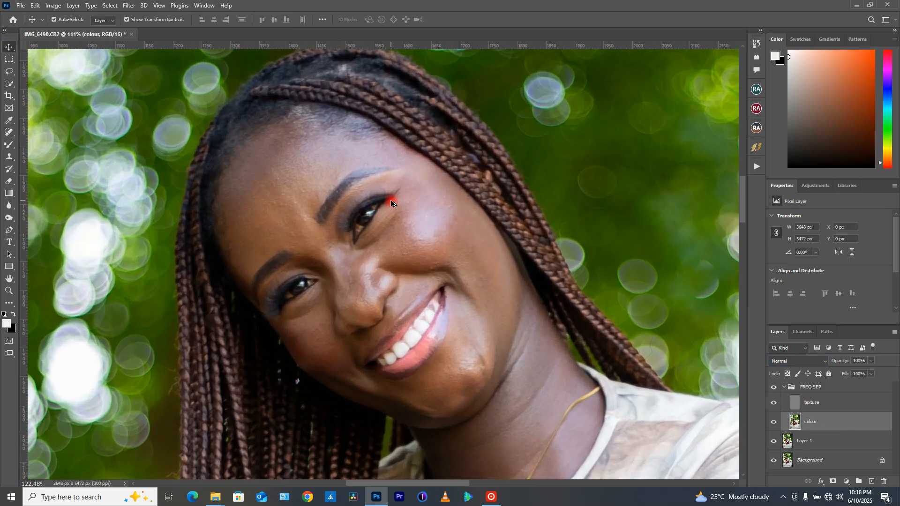
pyautogui.hscroll(3, 388, 208)
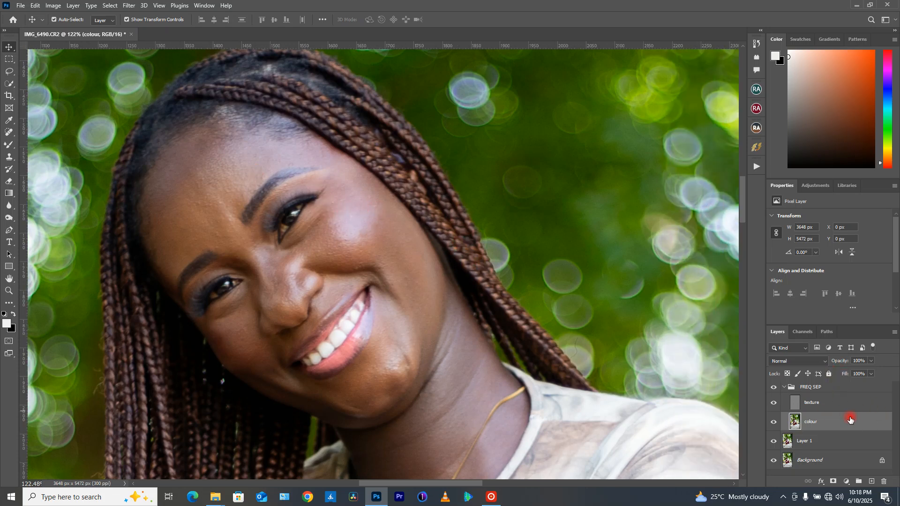
pyautogui.click(10, 73)
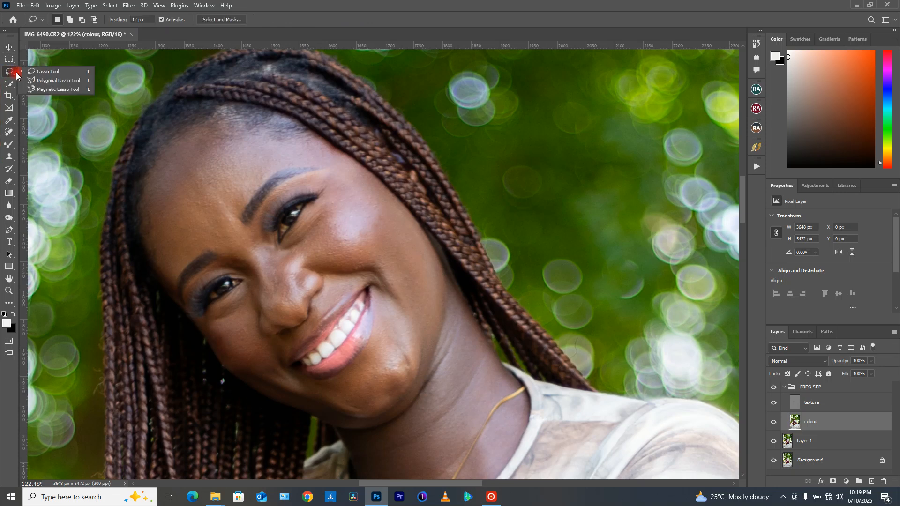
pyautogui.click(38, 72)
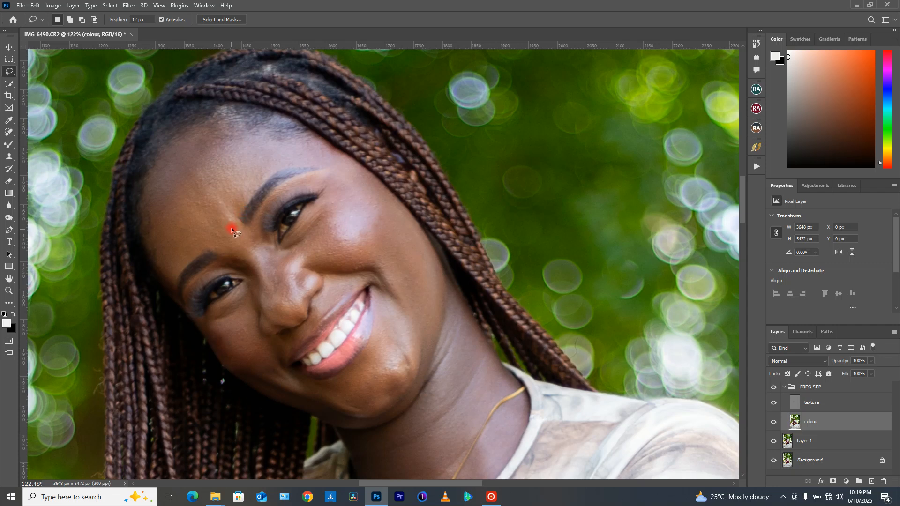
pyautogui.moveTo(234, 230)
pyautogui.mouseDown()
pyautogui.moveTo(273, 155)
pyautogui.moveTo(193, 139)
pyautogui.moveTo(162, 163)
pyautogui.moveTo(149, 216)
pyautogui.moveTo(171, 277)
pyautogui.moveTo(208, 247)
pyautogui.moveTo(237, 253)
pyautogui.moveTo(230, 218)
pyautogui.mouseUp()
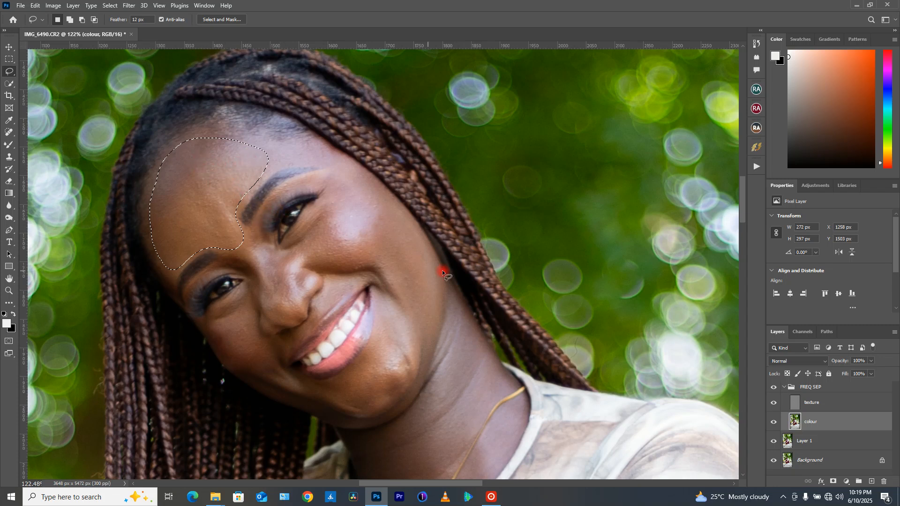
# - Apply a Gaussian Blur of 13.5 px to the selected forehead, deselect it and compare with the FREQ SEP group hidden
pyautogui.click(129, 6)
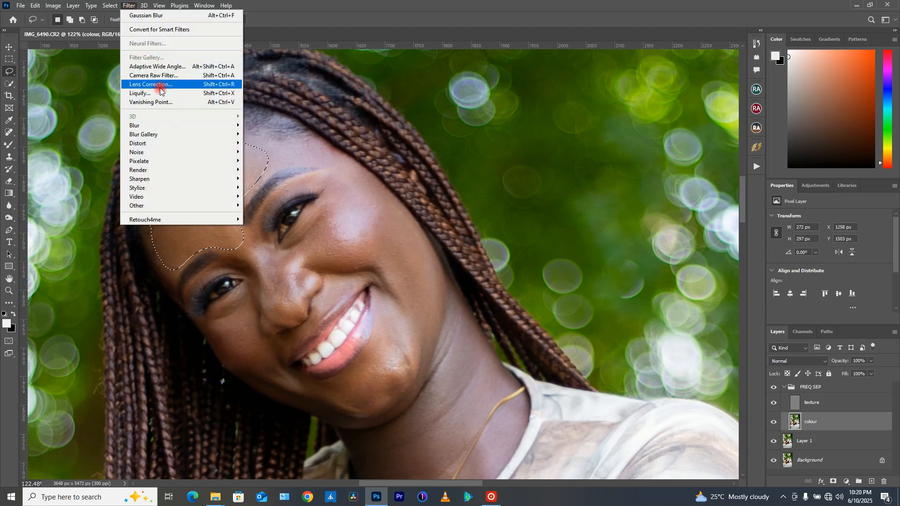
pyautogui.moveTo(238, 125)
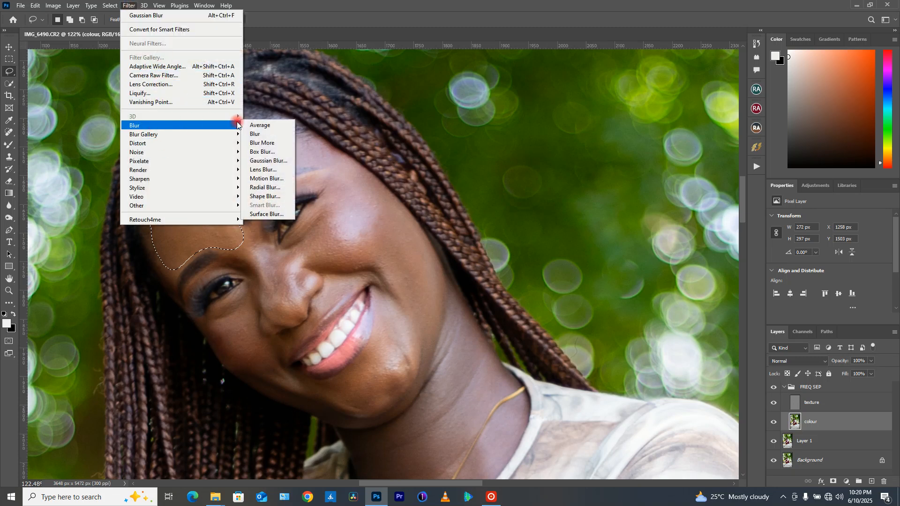
pyautogui.click(277, 160)
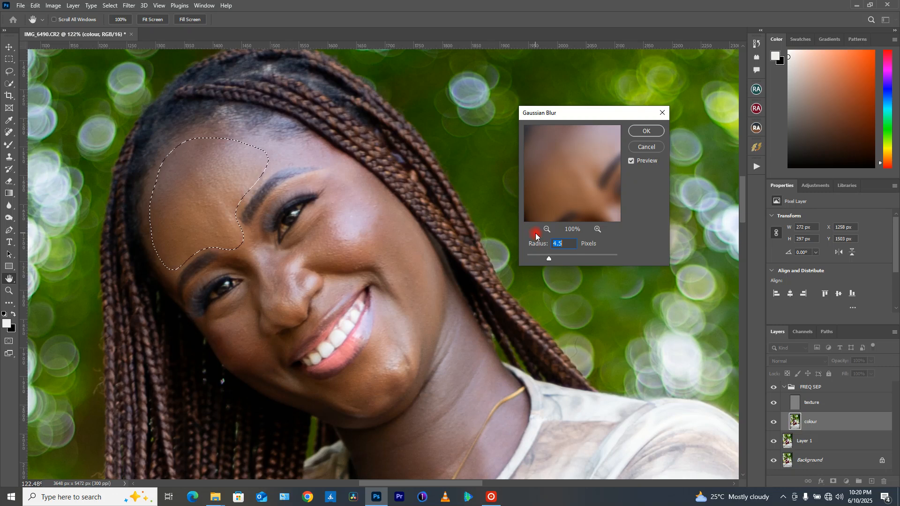
pyautogui.write('13.5')
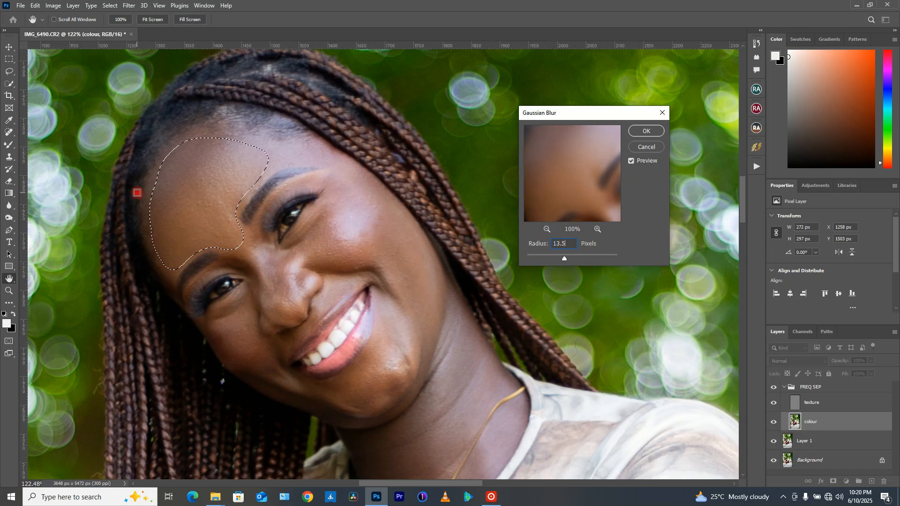
pyautogui.click(642, 132)
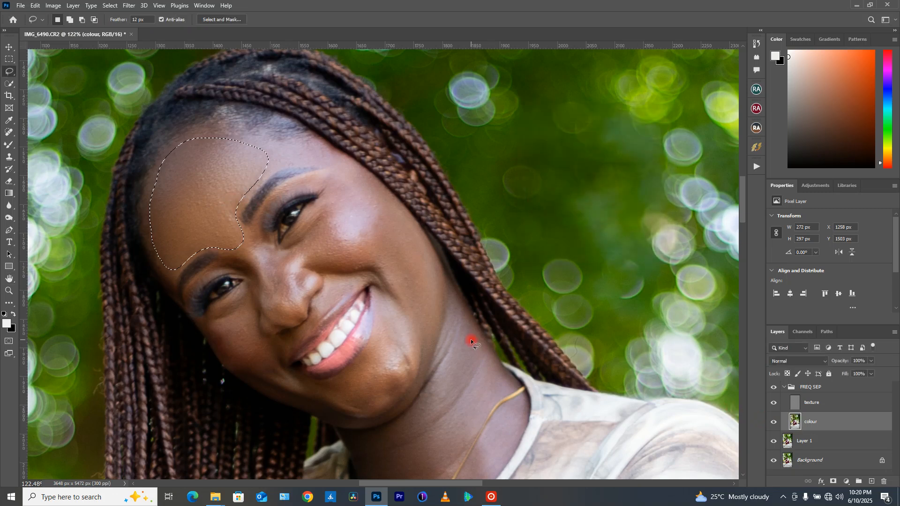
pyautogui.hotkey('ctrl', 'd')
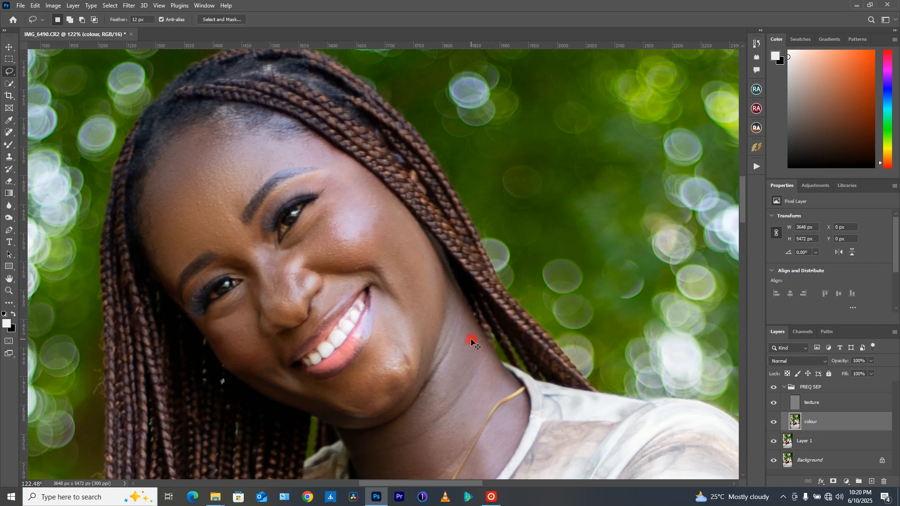
pyautogui.click(774, 389)
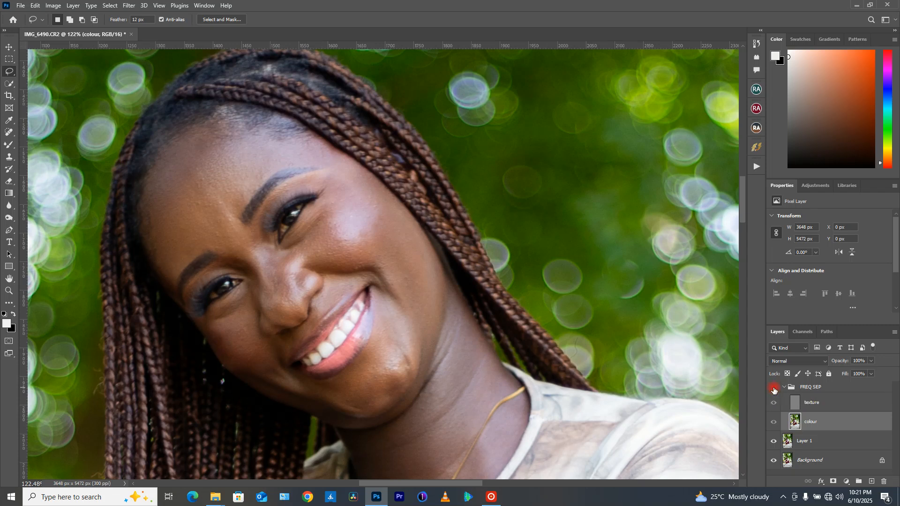
pyautogui.click(773, 389)
# - Lasso the brighter cheek beside the eye, about 294 by 251 px, and repeat the Gaussian Blur on it
pyautogui.moveTo(428, 270); pyautogui.dragTo(422, 248)
pyautogui.moveTo(365, 180)
pyautogui.mouseDown()
pyautogui.moveTo(336, 190)
pyautogui.moveTo(310, 239)
pyautogui.mouseUp()
pyautogui.moveTo(337, 266)
pyautogui.mouseDown()
pyautogui.moveTo(380, 270)
pyautogui.moveTo(417, 291)
pyautogui.moveTo(432, 280)
pyautogui.moveTo(431, 258)
pyautogui.moveTo(411, 225)
pyautogui.mouseUp()
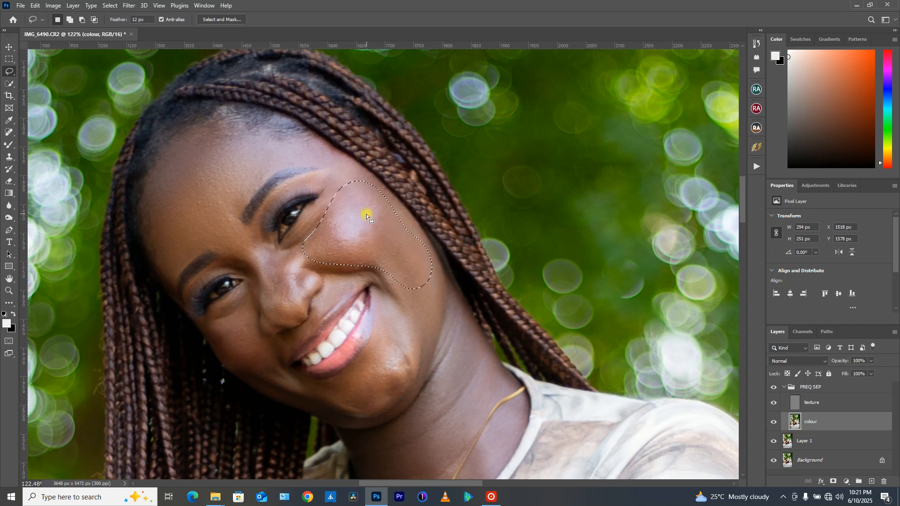
pyautogui.rightClick(367, 214)
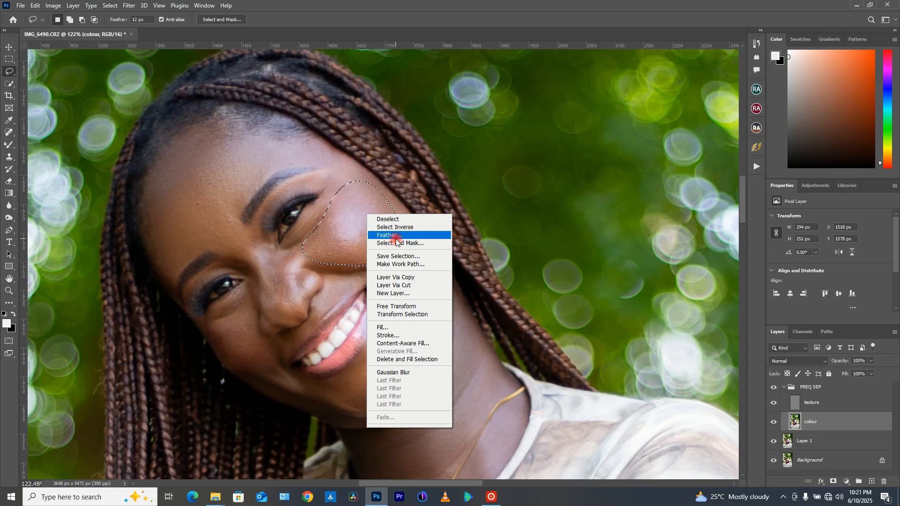
pyautogui.rightClick(350, 213)
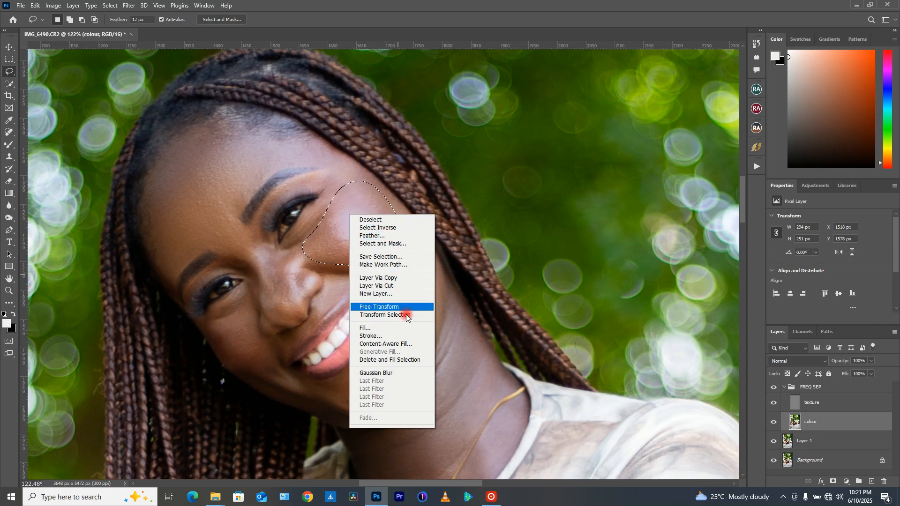
pyautogui.click(389, 373)
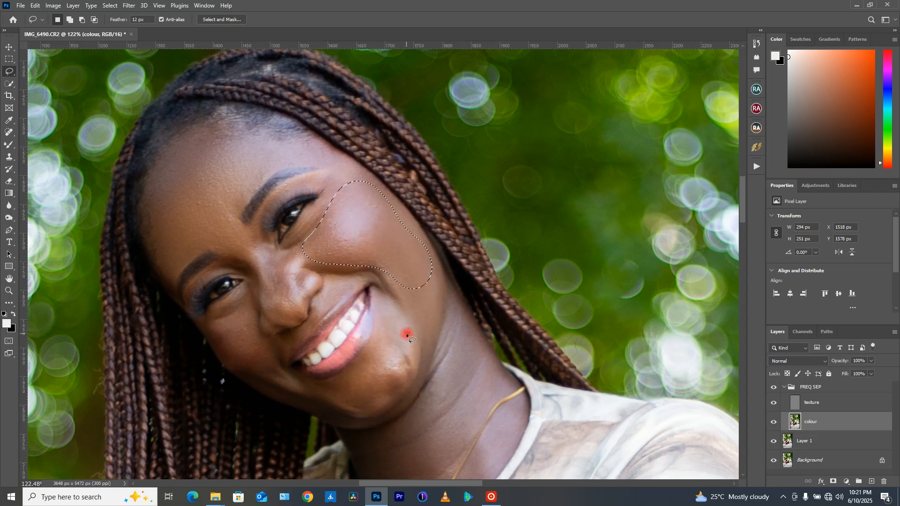
# - Lasso the chin below the lips, about 191 by 238 px, and repeat the Gaussian Blur on it
pyautogui.moveTo(398, 322)
pyautogui.mouseDown()
pyautogui.moveTo(407, 371)
pyautogui.moveTo(398, 390)
pyautogui.moveTo(363, 416)
pyautogui.moveTo(345, 410)
pyautogui.moveTo(331, 393)
pyautogui.moveTo(379, 345)
pyautogui.moveTo(390, 312)
pyautogui.moveTo(396, 346)
pyautogui.mouseUp()
pyautogui.rightClick(396, 347)
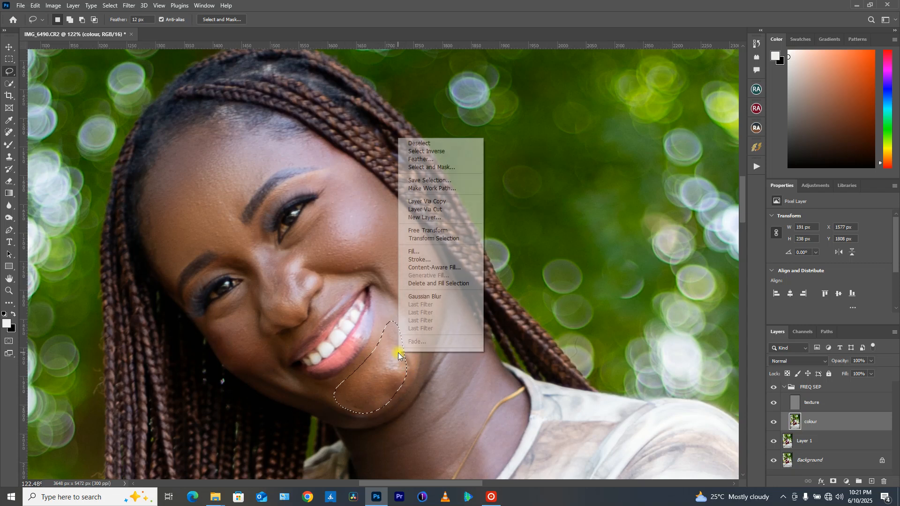
pyautogui.click(428, 297)
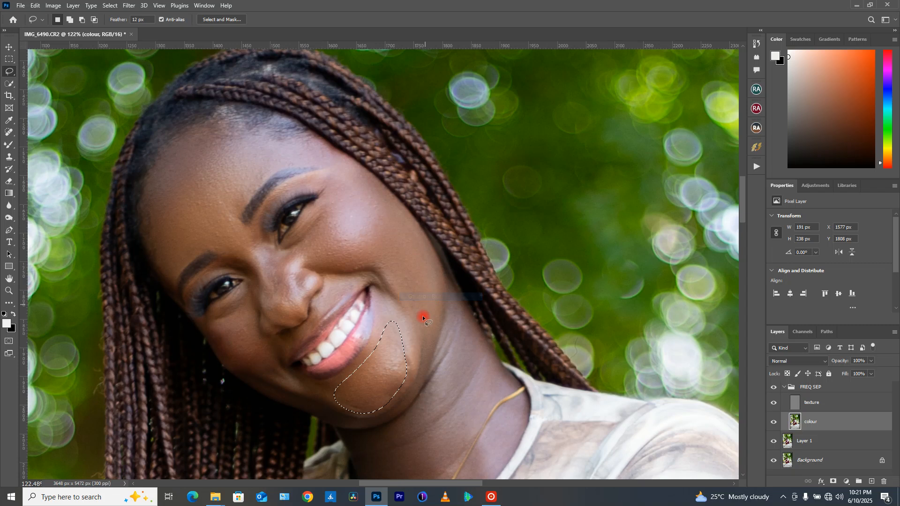
# - Lasso the shaded cheek next to the braids, about 191 by 188 px, repeat the Gaussian Blur and deselect
pyautogui.click(291, 388)
pyautogui.moveTo(218, 321)
pyautogui.mouseDown()
pyautogui.moveTo(237, 315)
pyautogui.moveTo(257, 325)
pyautogui.moveTo(291, 376)
pyautogui.moveTo(238, 371)
pyautogui.moveTo(210, 323)
pyautogui.moveTo(228, 318)
pyautogui.mouseUp()
pyautogui.rightClick(237, 335)
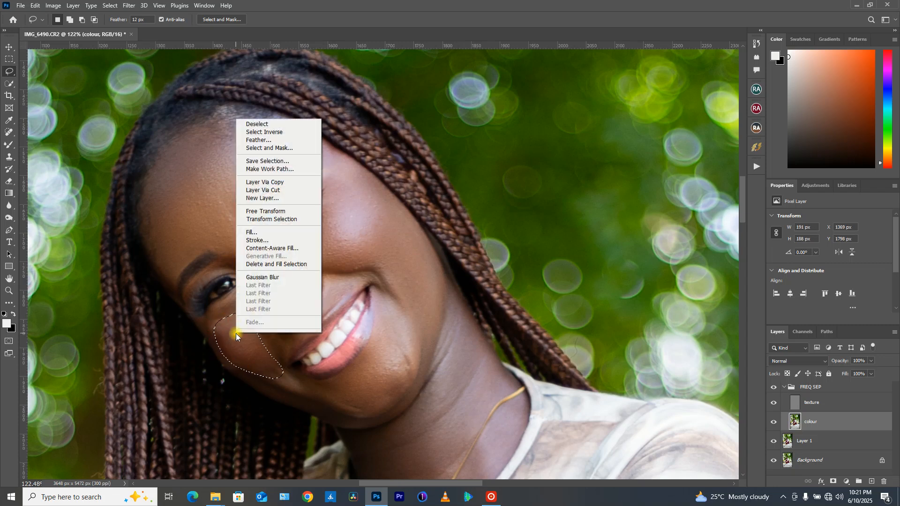
pyautogui.click(268, 277)
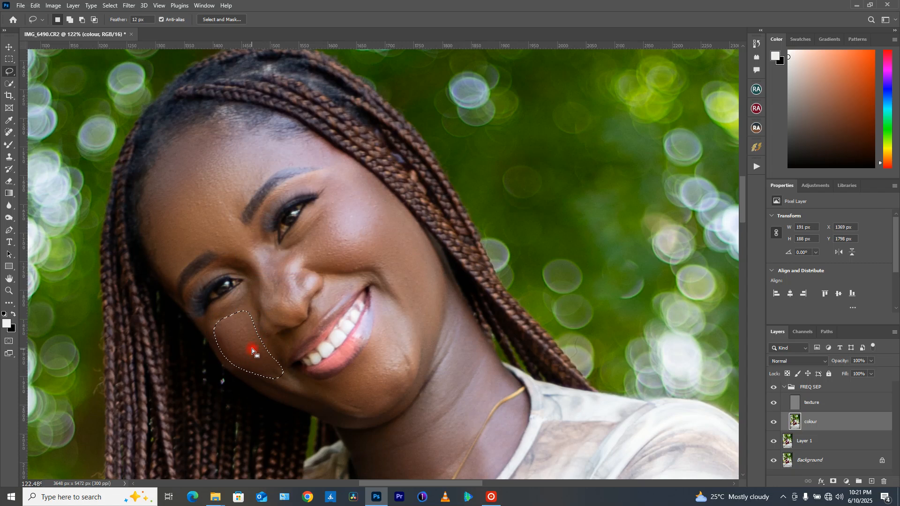
pyautogui.click(248, 305)
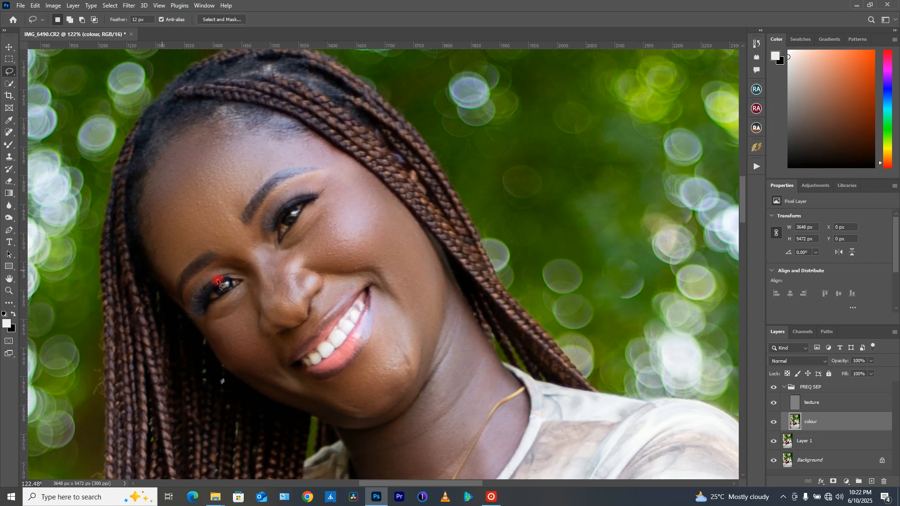
# - Lasso the neck between jaw and necklace, repeat the Gaussian Blur on it and clear the selection
pyautogui.scroll(-3, 441, 352)
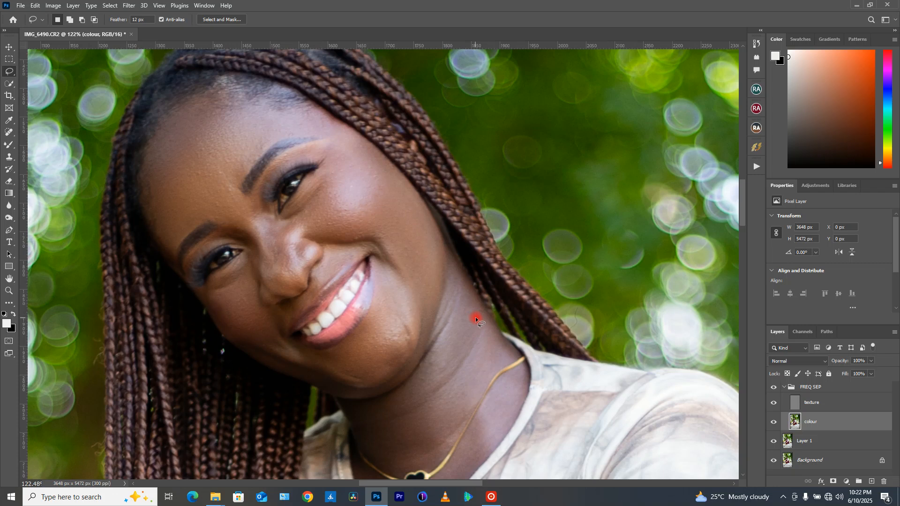
pyautogui.moveTo(461, 294)
pyautogui.mouseDown()
pyautogui.moveTo(491, 349)
pyautogui.moveTo(459, 423)
pyautogui.moveTo(406, 462)
pyautogui.moveTo(380, 459)
pyautogui.moveTo(367, 434)
pyautogui.moveTo(395, 405)
pyautogui.mouseUp()
pyautogui.moveTo(436, 345); pyautogui.dragTo(458, 297)
pyautogui.rightClick(455, 348)
pyautogui.click(483, 291)
pyautogui.click(493, 341)
pyautogui.moveTo(455, 327); pyautogui.dragTo(444, 324)
# - Lasso the back of the hand near the sleeve cuff, about 367 by 355 px, repeat the Gaussian Blur and deselect
pyautogui.scroll(-9, 418, 318)
pyautogui.scroll(-3, 384, 296)
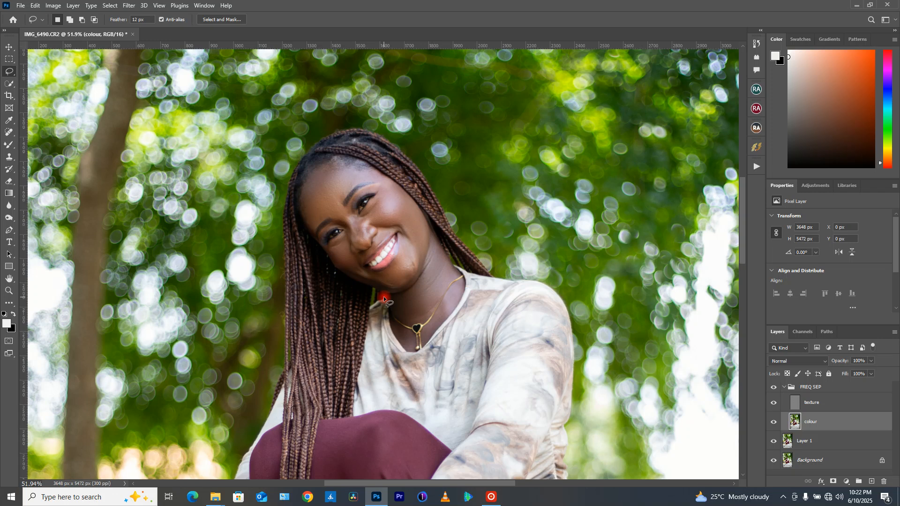
pyautogui.scroll(-6, 383, 297)
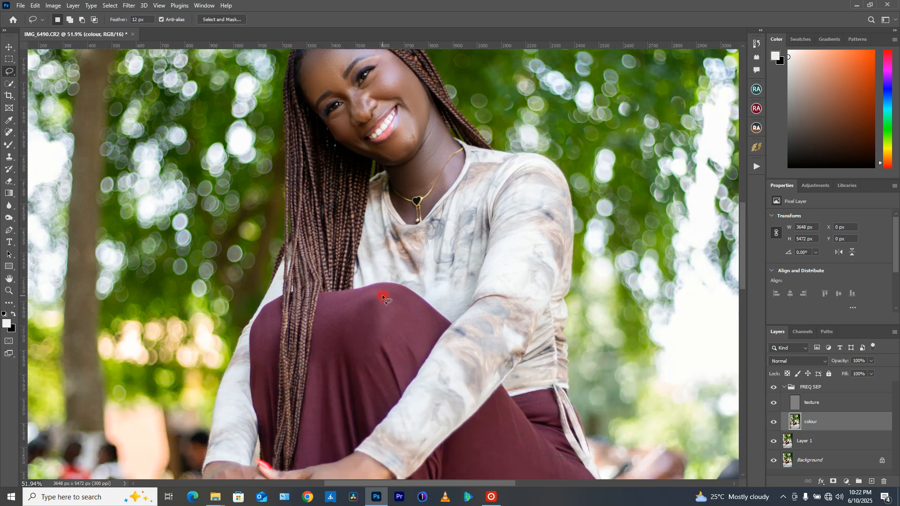
pyautogui.scroll(-8, 382, 295)
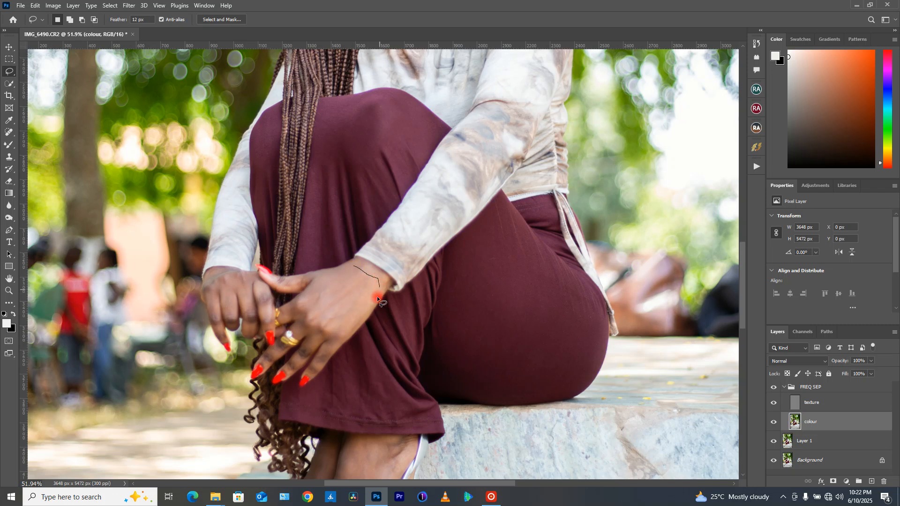
pyautogui.moveTo(359, 324)
pyautogui.mouseDown()
pyautogui.moveTo(329, 336)
pyautogui.moveTo(304, 306)
pyautogui.moveTo(323, 279)
pyautogui.moveTo(356, 269)
pyautogui.mouseUp()
pyautogui.rightClick(359, 291)
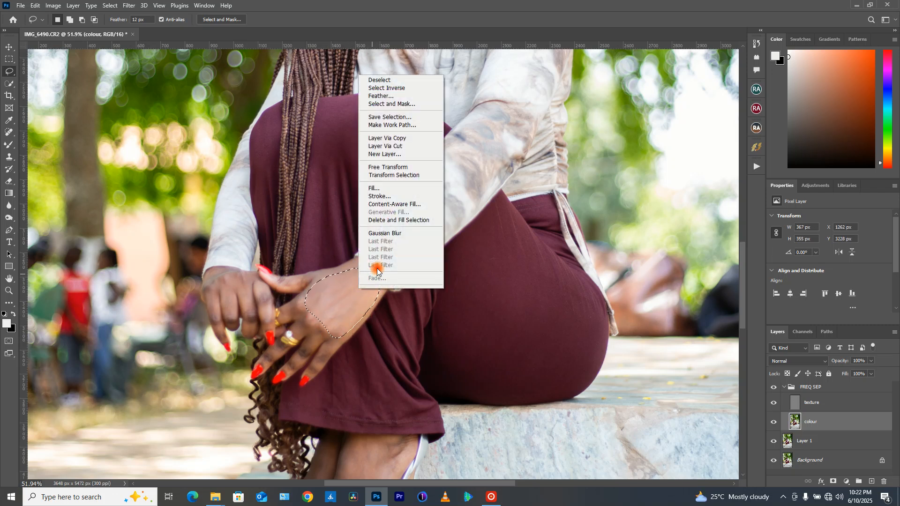
pyautogui.click(386, 233)
pyautogui.hotkey('ctrl', 'd')
# - Lasso the skin of the front foot above the sandal and repeat the Gaussian Blur on it
pyautogui.scroll(-5, 380, 347)
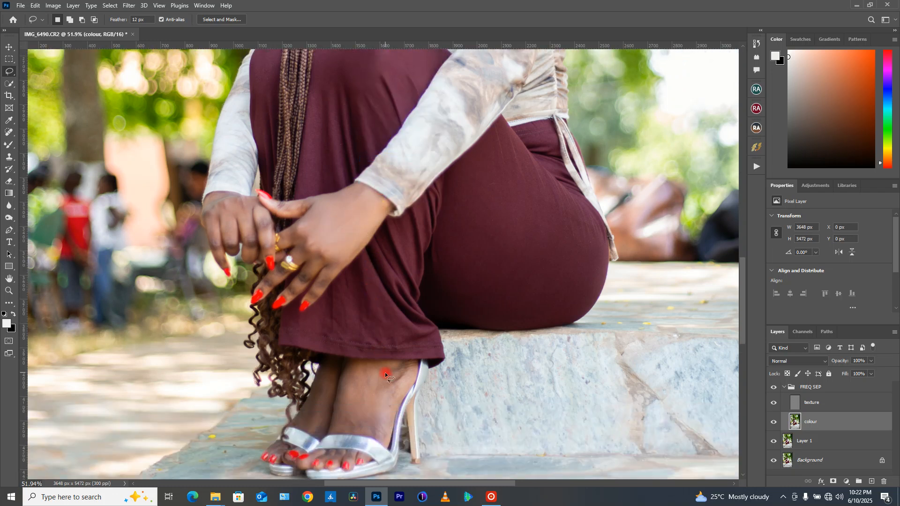
pyautogui.moveTo(381, 338)
pyautogui.mouseDown()
pyautogui.moveTo(394, 372)
pyautogui.moveTo(386, 406)
pyautogui.moveTo(342, 400)
pyautogui.moveTo(344, 357)
pyautogui.moveTo(356, 340)
pyautogui.moveTo(381, 338)
pyautogui.mouseUp()
pyautogui.rightClick(378, 356)
pyautogui.click(412, 302)
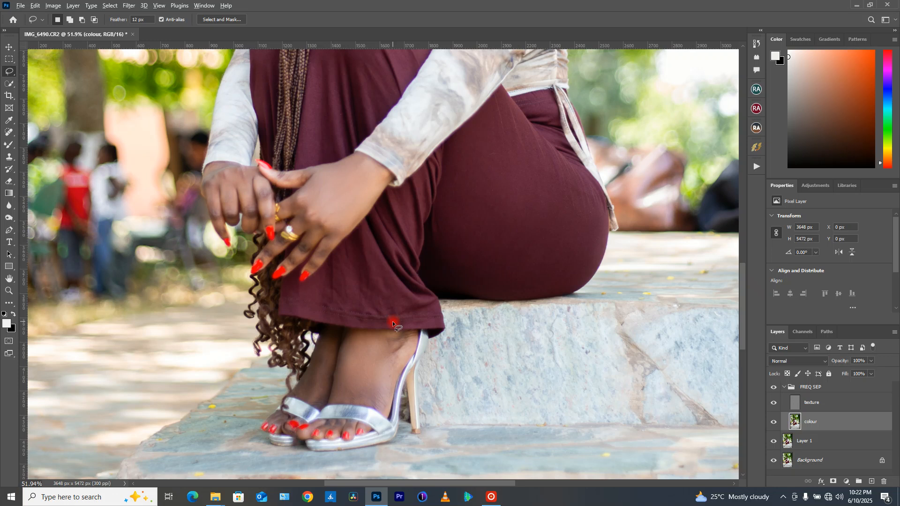
# - Return to the face, switch to the Mixer Brush Tool and clean the brush, with cleaning after each stroke enabled
pyautogui.scroll(-1, 392, 322)
pyautogui.scroll(2, 401, 306)
pyautogui.scroll(3, 401, 300)
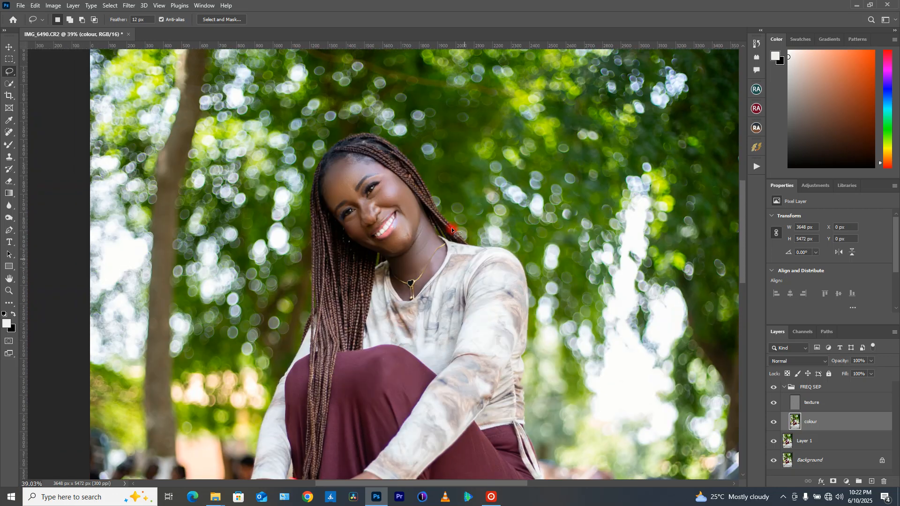
pyautogui.scroll(5, 351, 158)
pyautogui.scroll(-2, 372, 245)
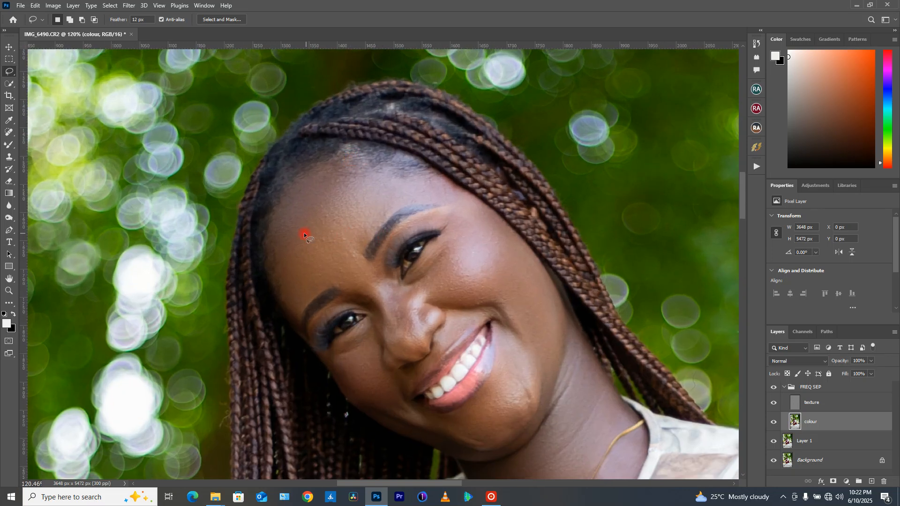
pyautogui.scroll(-1, 305, 233)
pyautogui.scroll(3, 333, 264)
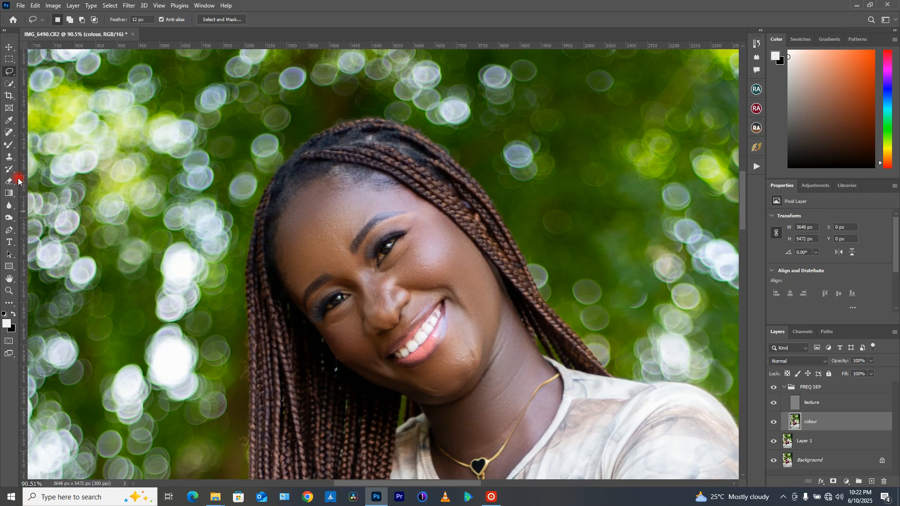
pyautogui.click(11, 146)
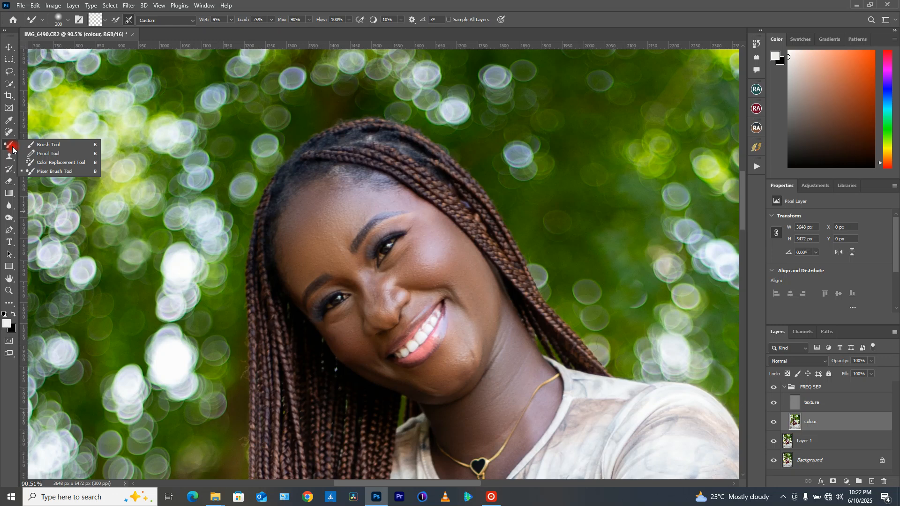
pyautogui.click(67, 172)
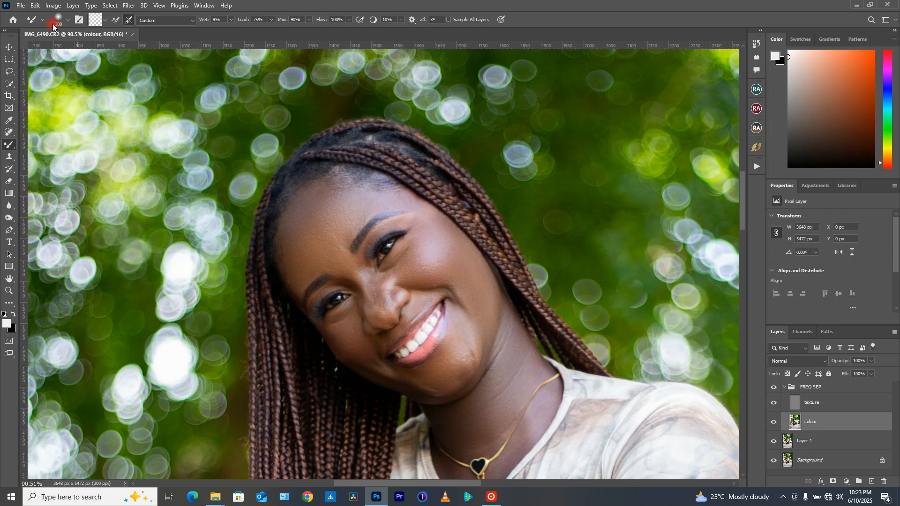
pyautogui.click(105, 22)
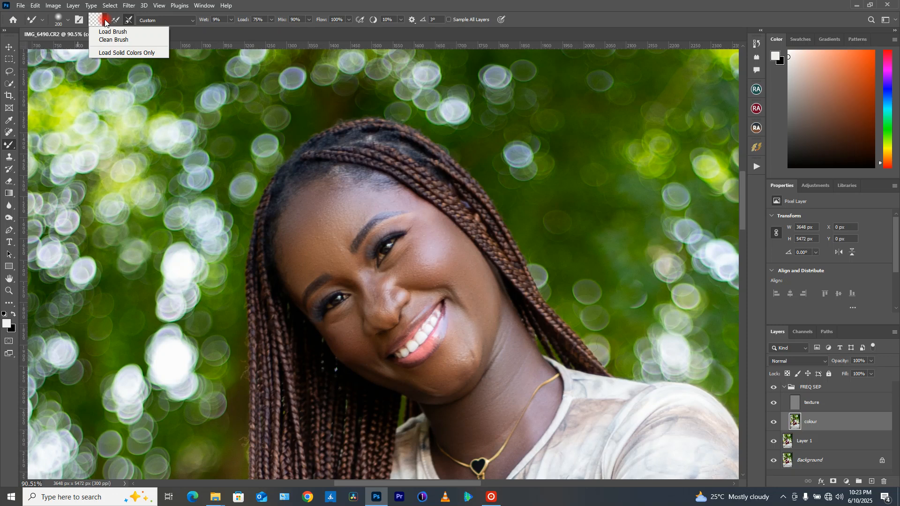
pyautogui.click(120, 41)
pyautogui.click(115, 20)
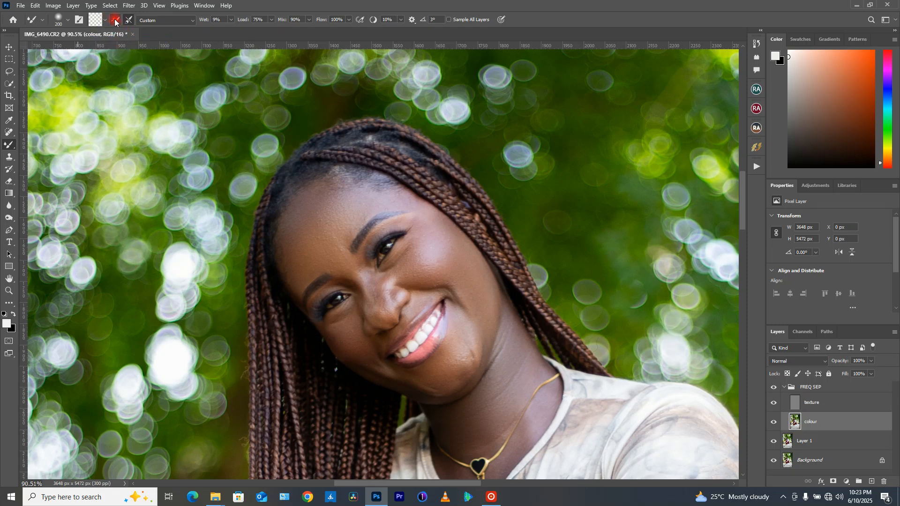
pyautogui.click(129, 26)
pyautogui.click(128, 21)
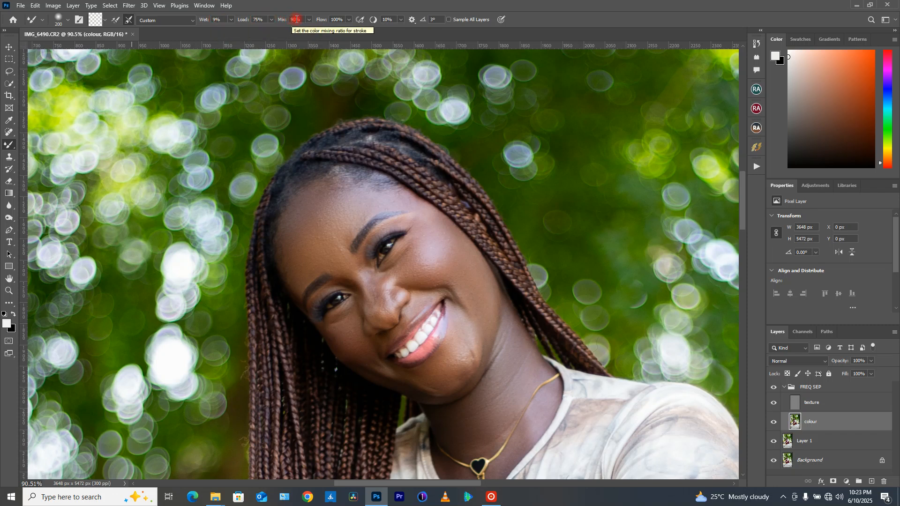
pyautogui.click(361, 23)
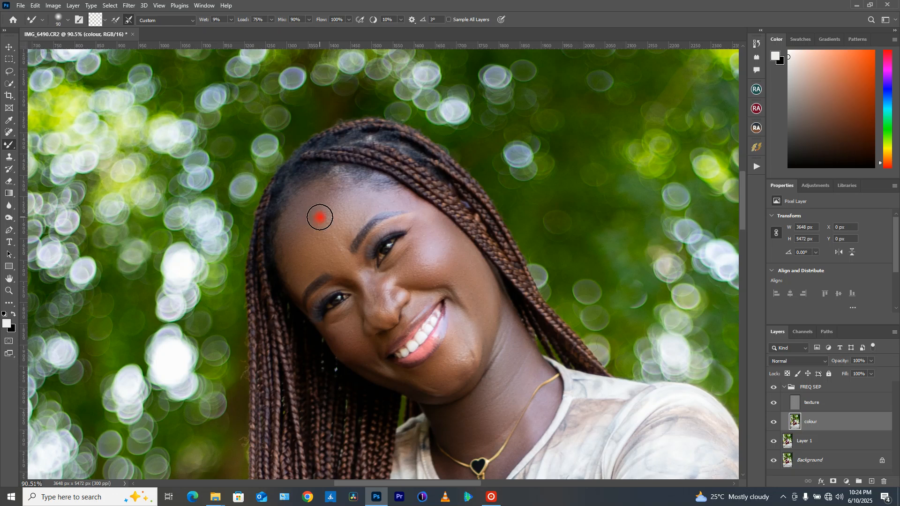
# - Blend the forehead tones on the colour layer with an 80 px Mixer Brush, from the hairline to the brows
pyautogui.scroll(2, 299, 189)
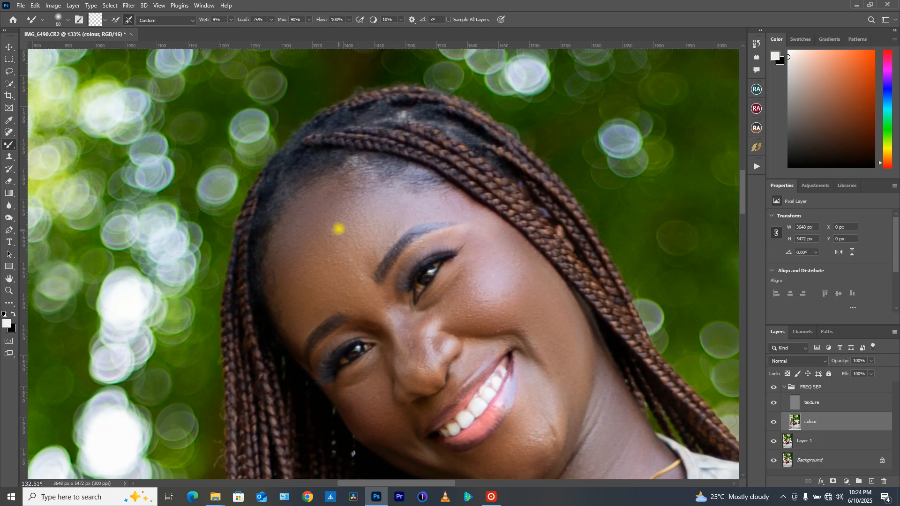
pyautogui.moveTo(311, 274)
pyautogui.mouseDown()
pyautogui.moveTo(314, 289)
pyautogui.moveTo(304, 288)
pyautogui.moveTo(326, 255)
pyautogui.mouseUp()
pyautogui.moveTo(302, 244); pyautogui.dragTo(310, 213)
pyautogui.moveTo(340, 271)
pyautogui.mouseDown()
pyautogui.moveTo(317, 197)
pyautogui.moveTo(308, 208)
pyautogui.mouseUp()
pyautogui.moveTo(320, 286); pyautogui.dragTo(301, 217)
pyautogui.moveTo(328, 209); pyautogui.dragTo(308, 219)
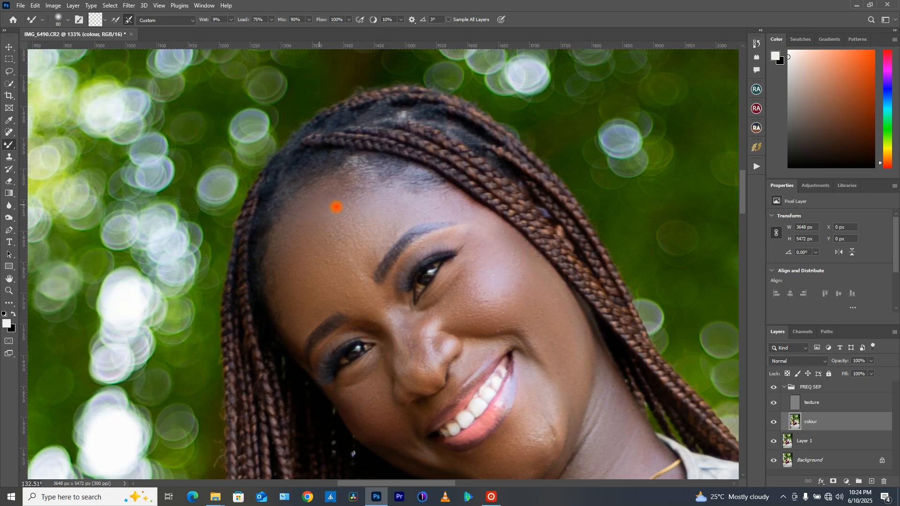
pyautogui.moveTo(283, 239); pyautogui.dragTo(294, 249)
# - Reduce the Mixer Brush size and blend across the upper forehead and down the brighter cheek beside the mouth
pyautogui.press('[')
pyautogui.press('[')
pyautogui.press('[')
pyautogui.moveTo(311, 210)
pyautogui.mouseDown()
pyautogui.moveTo(338, 225)
pyautogui.moveTo(387, 207)
pyautogui.moveTo(311, 271)
pyautogui.moveTo(293, 272)
pyautogui.moveTo(303, 292)
pyautogui.moveTo(284, 280)
pyautogui.moveTo(297, 265)
pyautogui.moveTo(300, 215)
pyautogui.moveTo(330, 191)
pyautogui.moveTo(325, 201)
pyautogui.moveTo(350, 186)
pyautogui.moveTo(400, 183)
pyautogui.moveTo(339, 205)
pyautogui.moveTo(345, 233)
pyautogui.moveTo(341, 224)
pyautogui.moveTo(411, 200)
pyautogui.mouseUp()
pyautogui.moveTo(492, 263)
pyautogui.mouseDown()
pyautogui.moveTo(500, 269)
pyautogui.moveTo(483, 274)
pyautogui.moveTo(480, 257)
pyautogui.moveTo(456, 291)
pyautogui.moveTo(470, 263)
pyautogui.moveTo(444, 317)
pyautogui.moveTo(403, 317)
pyautogui.moveTo(419, 284)
pyautogui.moveTo(392, 272)
pyautogui.moveTo(377, 249)
pyautogui.moveTo(400, 262)
pyautogui.moveTo(413, 301)
pyautogui.moveTo(396, 266)
pyautogui.moveTo(426, 271)
pyautogui.moveTo(440, 265)
pyautogui.moveTo(412, 265)
pyautogui.moveTo(443, 260)
pyautogui.moveTo(391, 266)
pyautogui.moveTo(407, 289)
pyautogui.moveTo(408, 274)
pyautogui.moveTo(432, 286)
pyautogui.moveTo(447, 270)
pyautogui.moveTo(446, 293)
pyautogui.moveTo(432, 292)
pyautogui.moveTo(430, 312)
pyautogui.moveTo(394, 279)
pyautogui.moveTo(402, 315)
pyautogui.moveTo(412, 327)
pyautogui.moveTo(428, 311)
pyautogui.moveTo(430, 334)
pyautogui.moveTo(415, 295)
pyautogui.moveTo(403, 330)
pyautogui.moveTo(415, 300)
pyautogui.moveTo(407, 283)
pyautogui.moveTo(430, 276)
pyautogui.moveTo(424, 283)
pyautogui.moveTo(406, 269)
pyautogui.moveTo(443, 274)
pyautogui.moveTo(416, 269)
pyautogui.moveTo(447, 249)
pyautogui.moveTo(475, 262)
pyautogui.moveTo(488, 236)
pyautogui.moveTo(515, 218)
pyautogui.moveTo(503, 220)
pyautogui.moveTo(543, 237)
pyautogui.moveTo(527, 213)
pyautogui.moveTo(566, 263)
pyautogui.moveTo(582, 325)
pyautogui.moveTo(532, 279)
pyautogui.moveTo(500, 268)
pyautogui.moveTo(543, 263)
pyautogui.moveTo(498, 190)
pyautogui.moveTo(508, 193)
pyautogui.moveTo(456, 153)
pyautogui.moveTo(508, 181)
pyautogui.moveTo(552, 230)
pyautogui.moveTo(542, 243)
pyautogui.moveTo(520, 237)
pyautogui.moveTo(530, 239)
pyautogui.moveTo(513, 224)
pyautogui.moveTo(563, 277)
pyautogui.moveTo(557, 357)
pyautogui.moveTo(530, 406)
pyautogui.moveTo(539, 388)
pyautogui.moveTo(472, 414)
pyautogui.moveTo(390, 393)
pyautogui.moveTo(371, 332)
pyautogui.moveTo(361, 333)
pyautogui.moveTo(425, 389)
pyautogui.moveTo(394, 384)
pyautogui.moveTo(428, 404)
pyautogui.moveTo(385, 387)
pyautogui.moveTo(492, 407)
pyautogui.moveTo(483, 412)
pyautogui.moveTo(532, 385)
pyautogui.moveTo(520, 388)
pyautogui.moveTo(534, 319)
pyautogui.moveTo(539, 401)
pyautogui.moveTo(545, 354)
pyautogui.moveTo(534, 376)
pyautogui.mouseUp()
# - Set the Mixer Brush to 50 px and blend the remaining uneven tones across the forehead
pyautogui.scroll(-2, 404, 317)
pyautogui.press('[')
pyautogui.scroll(-2, 546, 387)
pyautogui.moveTo(377, 145)
pyautogui.mouseDown()
pyautogui.moveTo(306, 132)
pyautogui.moveTo(295, 154)
pyautogui.moveTo(292, 212)
pyautogui.moveTo(285, 187)
pyautogui.moveTo(286, 215)
pyautogui.mouseUp()
pyautogui.moveTo(290, 180)
pyautogui.mouseDown()
pyautogui.moveTo(290, 149)
pyautogui.moveTo(291, 160)
pyautogui.moveTo(302, 148)
pyautogui.moveTo(296, 155)
pyautogui.moveTo(307, 176)
pyautogui.moveTo(299, 164)
pyautogui.moveTo(307, 146)
pyautogui.moveTo(329, 124)
pyautogui.moveTo(368, 135)
pyautogui.moveTo(335, 129)
pyautogui.moveTo(377, 190)
pyautogui.moveTo(360, 222)
pyautogui.moveTo(324, 155)
pyautogui.mouseUp()
pyautogui.scroll(-2, 326, 162)
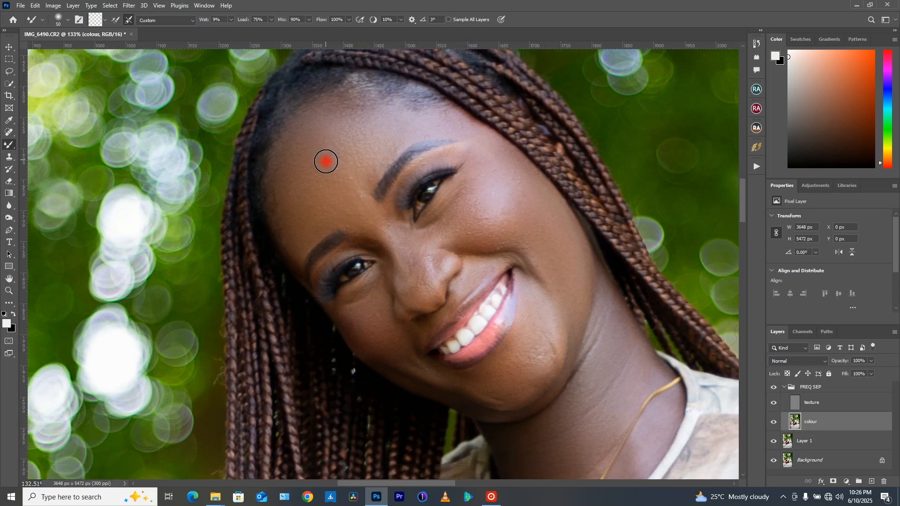
# - Blend the uneven tones on the lower cheek and around the neck and necklace with the 50 px Mixer Brush
pyautogui.scroll(-4, 326, 161)
pyautogui.moveTo(362, 257)
pyautogui.mouseDown()
pyautogui.moveTo(358, 279)
pyautogui.moveTo(350, 263)
pyautogui.moveTo(364, 258)
pyautogui.moveTo(351, 267)
pyautogui.moveTo(363, 287)
pyautogui.moveTo(351, 271)
pyautogui.moveTo(375, 299)
pyautogui.moveTo(363, 288)
pyautogui.moveTo(389, 294)
pyautogui.moveTo(384, 306)
pyautogui.mouseUp()
pyautogui.moveTo(595, 312)
pyautogui.mouseDown()
pyautogui.moveTo(606, 287)
pyautogui.moveTo(591, 250)
pyautogui.moveTo(593, 332)
pyautogui.moveTo(586, 317)
pyautogui.moveTo(611, 297)
pyautogui.moveTo(612, 337)
pyautogui.mouseUp()
pyautogui.scroll(-3, 573, 367)
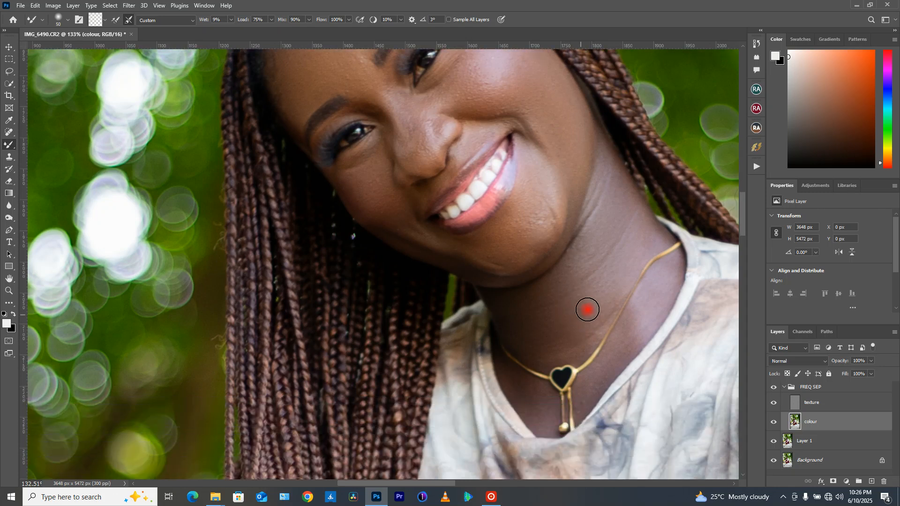
pyautogui.moveTo(624, 311)
pyautogui.mouseDown()
pyautogui.moveTo(649, 288)
pyautogui.moveTo(627, 344)
pyautogui.moveTo(638, 318)
pyautogui.moveTo(630, 325)
pyautogui.moveTo(673, 272)
pyautogui.moveTo(588, 396)
pyautogui.mouseUp()
pyautogui.scroll(-5, 539, 404)
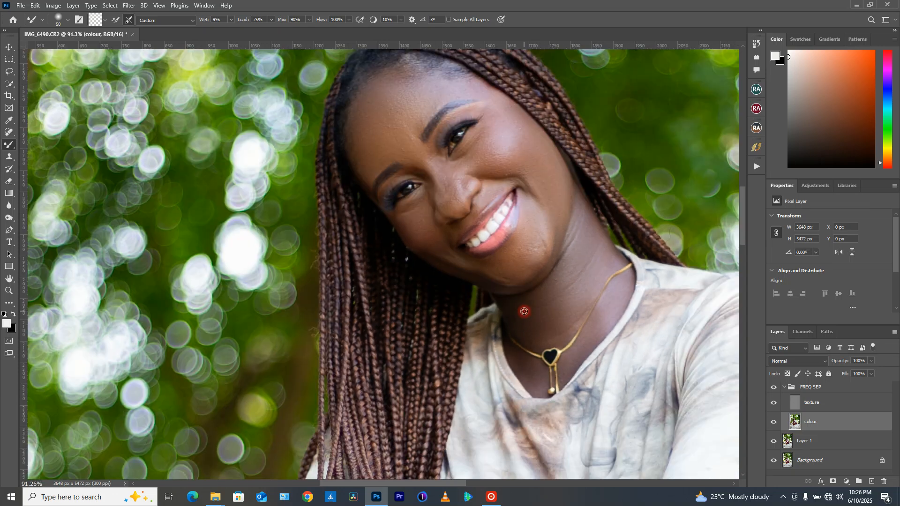
# - Blend the tones along the side of the forehead and across it just below the hairline with the Mixer Brush
pyautogui.hscroll(2, 540, 253)
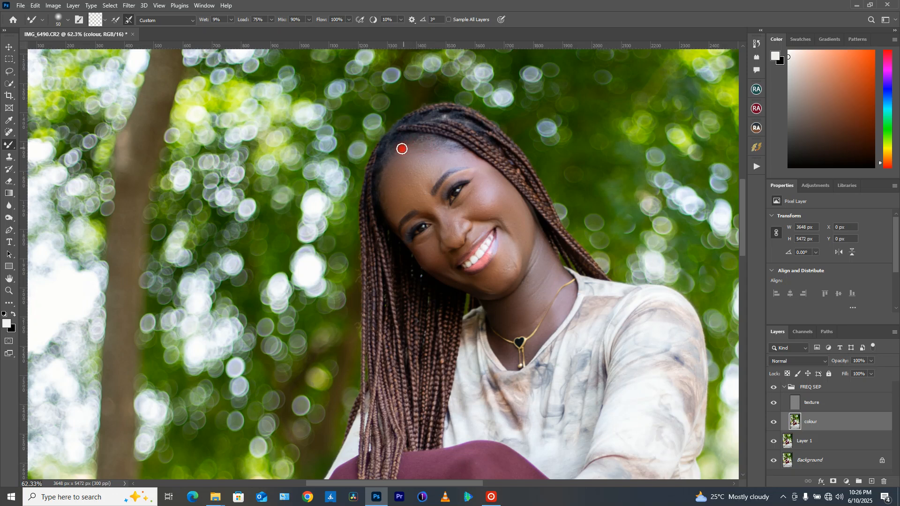
pyautogui.moveTo(389, 167)
pyautogui.mouseDown()
pyautogui.moveTo(383, 199)
pyautogui.moveTo(395, 220)
pyautogui.mouseUp()
pyautogui.moveTo(403, 151)
pyautogui.mouseDown()
pyautogui.moveTo(445, 146)
pyautogui.moveTo(440, 142)
pyautogui.moveTo(463, 149)
pyautogui.mouseUp()
# - Switch the FREQ SEP group's visibility off and on to compare the skin before and after smoothing
pyautogui.click(774, 389)
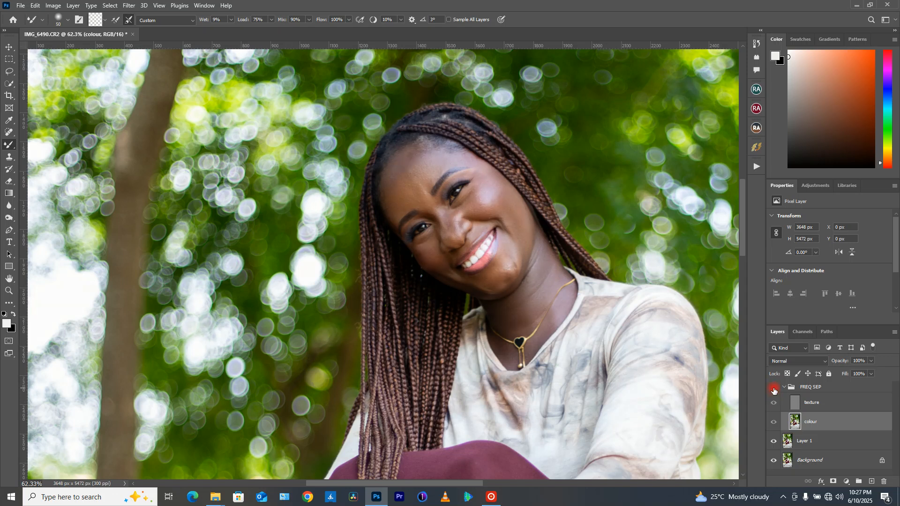
pyautogui.click(774, 390)
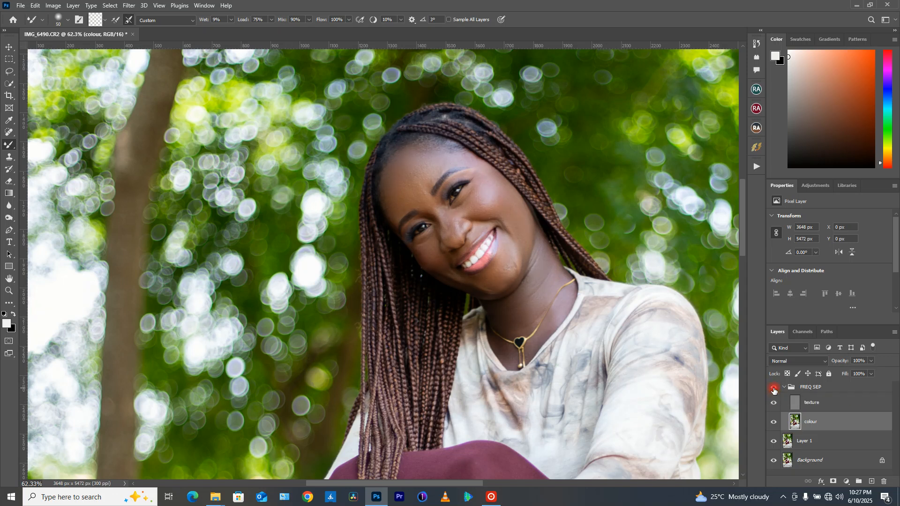
pyautogui.click(774, 389)
pyautogui.click(774, 389)
# - Blend the skin tones from the neck up to the cheek on the colour layer and collapse the FREQ SEP group
pyautogui.scroll(-2, 542, 317)
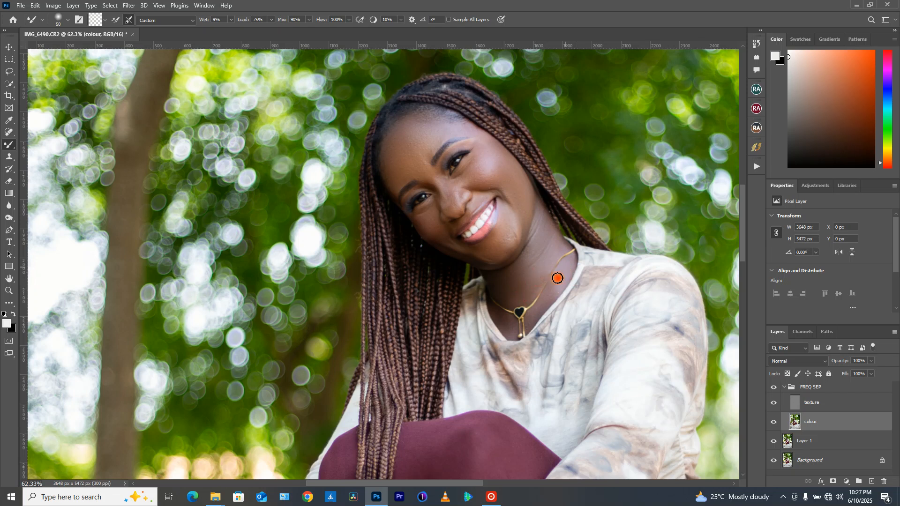
pyautogui.moveTo(559, 276)
pyautogui.mouseDown()
pyautogui.moveTo(537, 313)
pyautogui.moveTo(515, 326)
pyautogui.moveTo(496, 312)
pyautogui.moveTo(511, 325)
pyautogui.moveTo(529, 297)
pyautogui.moveTo(521, 223)
pyautogui.moveTo(494, 249)
pyautogui.moveTo(471, 251)
pyautogui.moveTo(437, 235)
pyautogui.moveTo(485, 246)
pyautogui.moveTo(486, 197)
pyautogui.moveTo(456, 195)
pyautogui.moveTo(483, 189)
pyautogui.moveTo(489, 175)
pyautogui.moveTo(474, 172)
pyautogui.moveTo(489, 165)
pyautogui.moveTo(474, 179)
pyautogui.moveTo(493, 169)
pyautogui.moveTo(505, 175)
pyautogui.moveTo(488, 151)
pyautogui.moveTo(473, 167)
pyautogui.moveTo(486, 153)
pyautogui.moveTo(476, 170)
pyautogui.moveTo(482, 164)
pyautogui.moveTo(516, 215)
pyautogui.mouseUp()
pyautogui.scroll(-6, 519, 214)
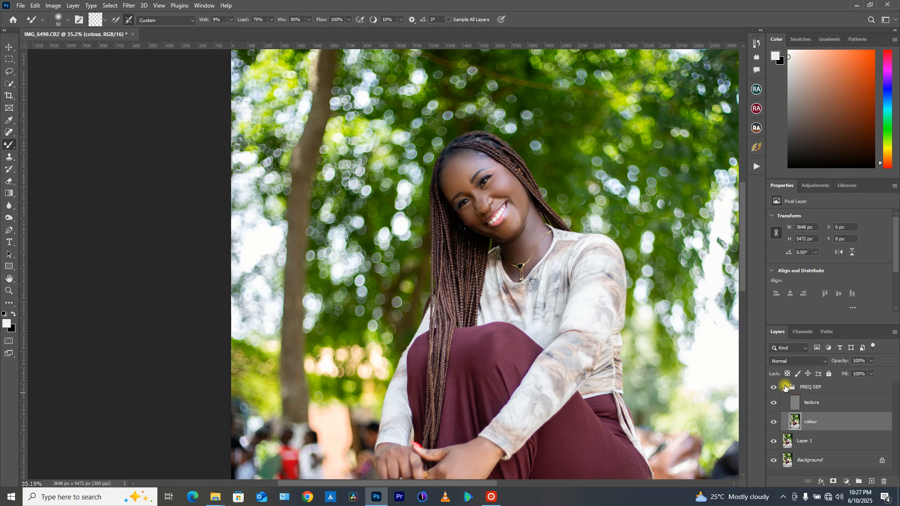
pyautogui.click(786, 389)
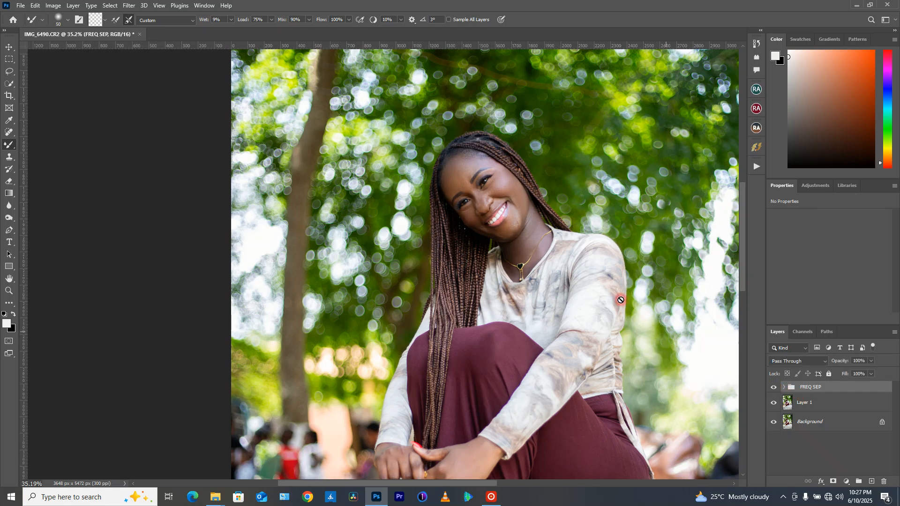
# - Smooth the tones of both hands on the colour layer with the Mixer Brush, using 70 px and then 50 px
pyautogui.scroll(-1, 564, 265)
pyautogui.scroll(-3, 593, 464)
pyautogui.scroll(4, 487, 361)
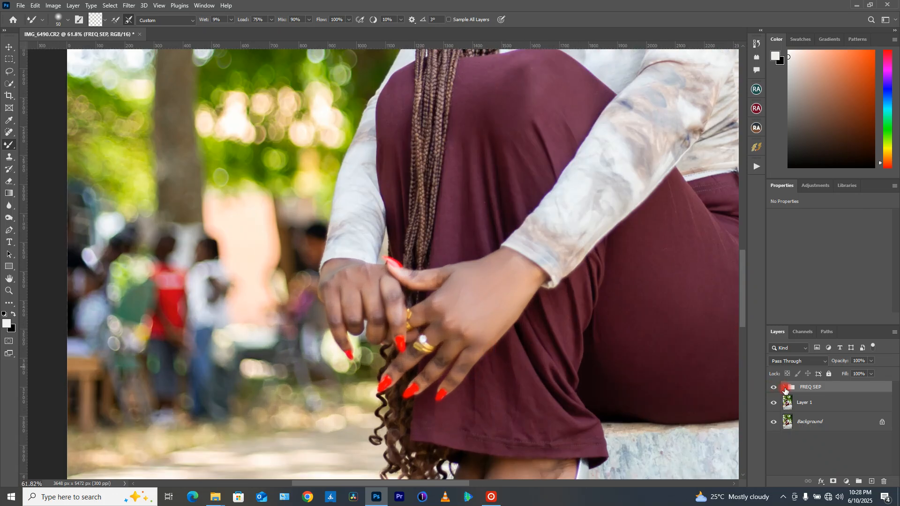
pyautogui.click(785, 389)
pyautogui.click(810, 424)
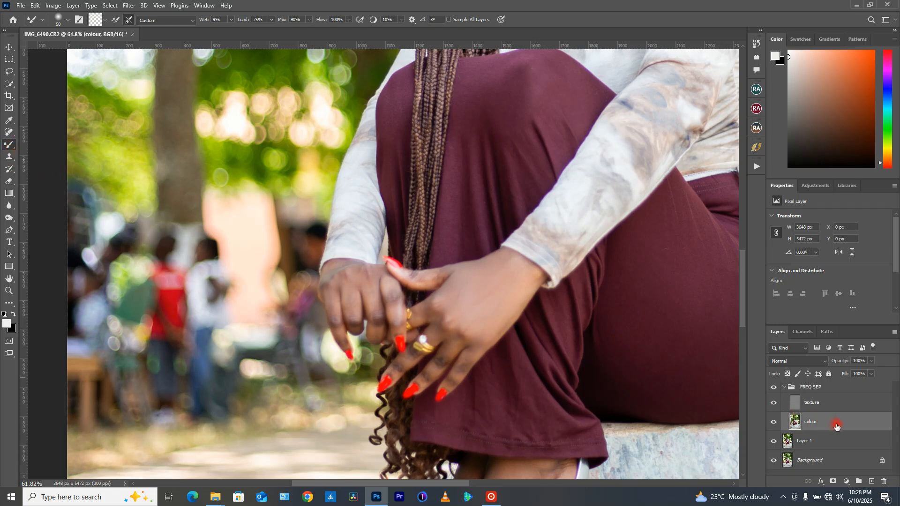
pyautogui.press(']')
pyautogui.press(']')
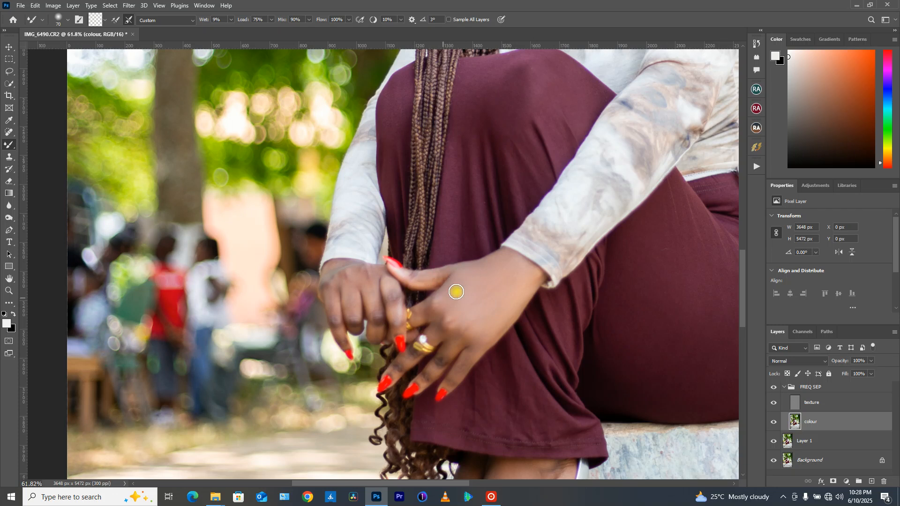
pyautogui.moveTo(454, 349)
pyautogui.mouseDown()
pyautogui.moveTo(422, 381)
pyautogui.moveTo(444, 357)
pyautogui.moveTo(433, 381)
pyautogui.moveTo(446, 357)
pyautogui.moveTo(428, 370)
pyautogui.moveTo(434, 366)
pyautogui.moveTo(407, 363)
pyautogui.mouseUp()
pyautogui.press('[')
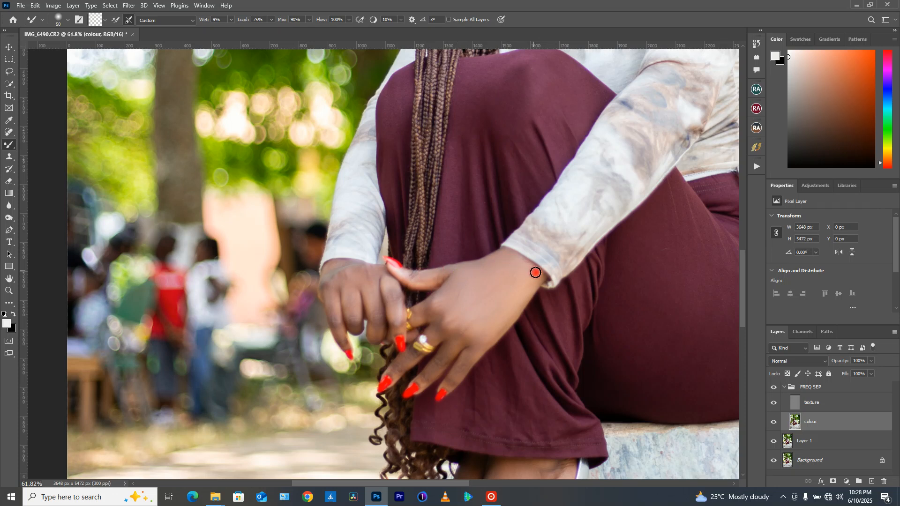
# - Examine the skin on the hands, feet and face, and check the whole portrait
pyautogui.scroll(-5, 498, 404)
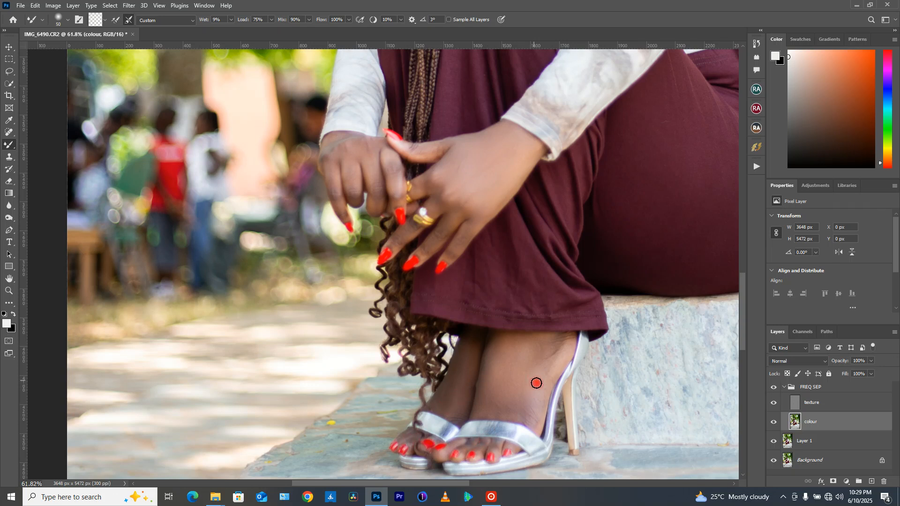
pyautogui.scroll(-4, 503, 421)
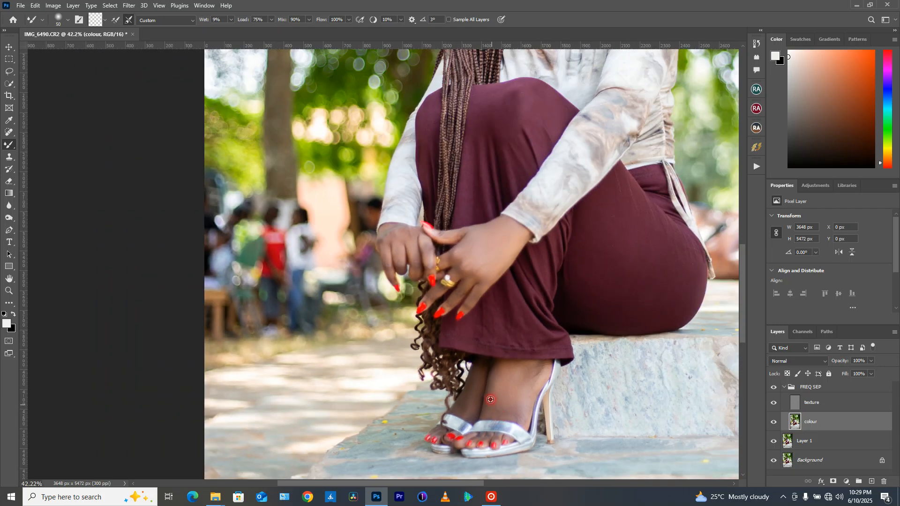
pyautogui.scroll(-3, 490, 424)
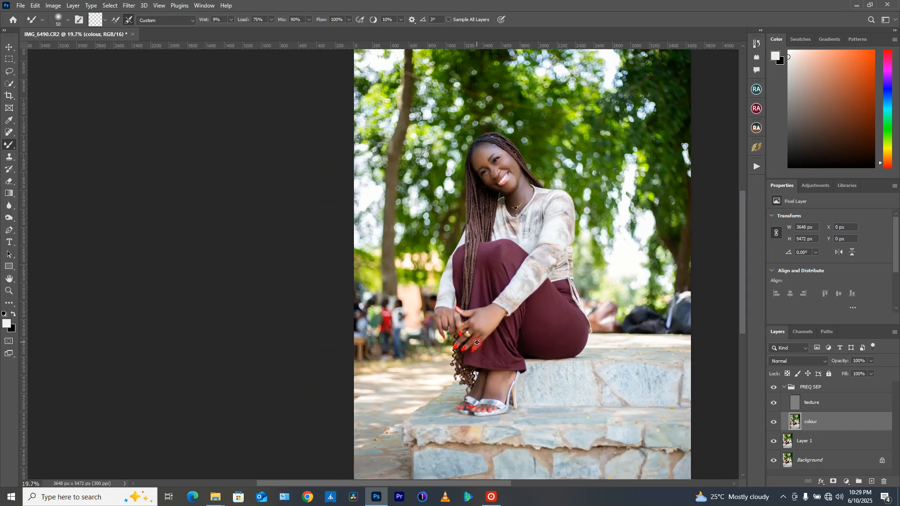
pyautogui.scroll(-2, 503, 276)
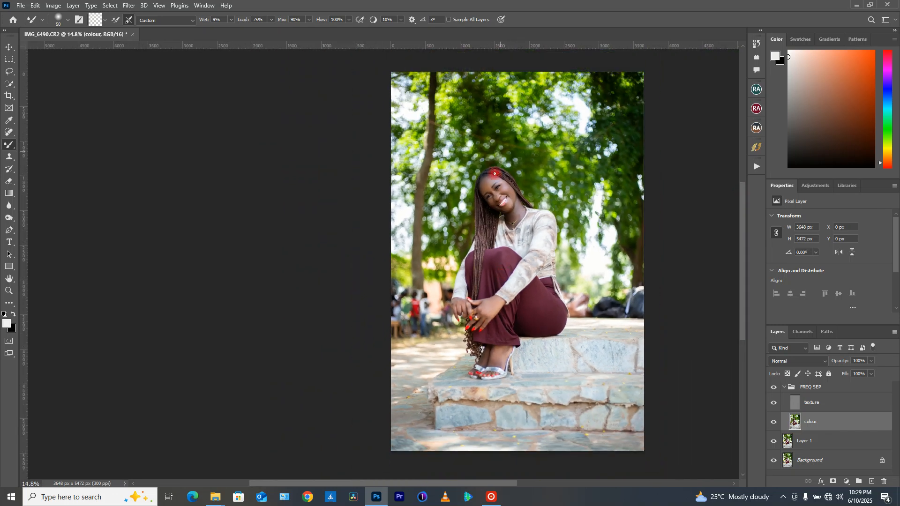
pyautogui.scroll(5, 497, 172)
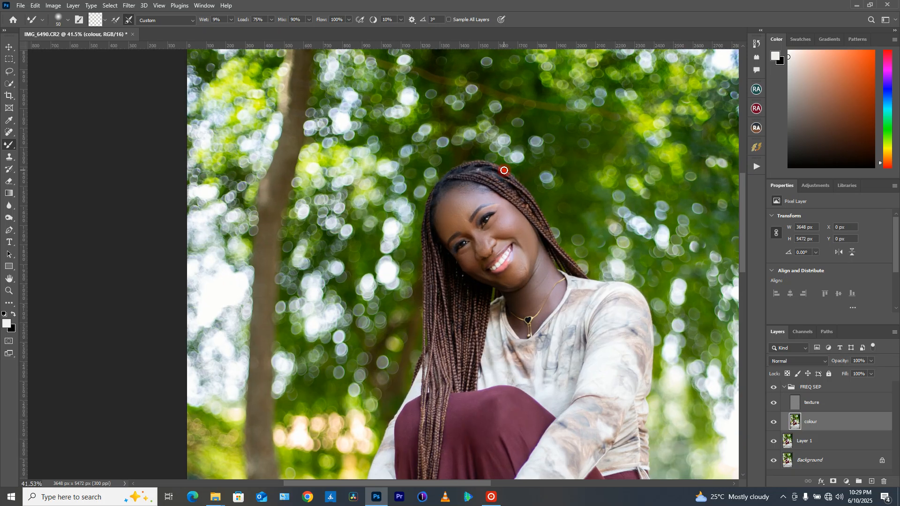
pyautogui.scroll(-5, 504, 170)
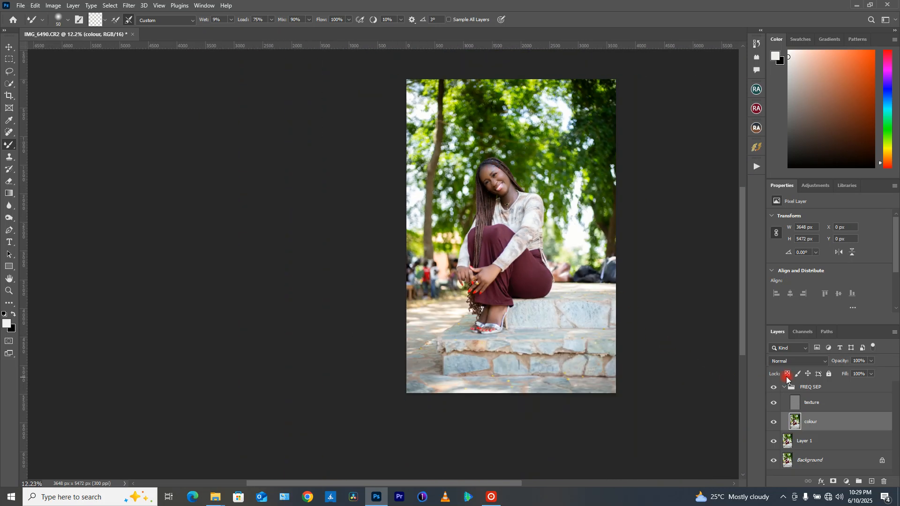
# - Collapse the FREQ SEP group, run the color grd action above it, and toggle the grading group's visibility to compare
pyautogui.click(784, 387)
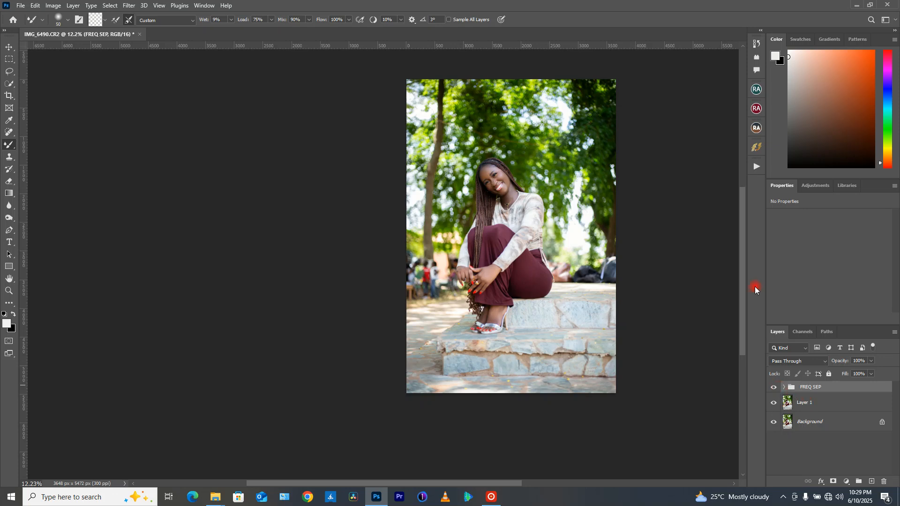
pyautogui.click(758, 168)
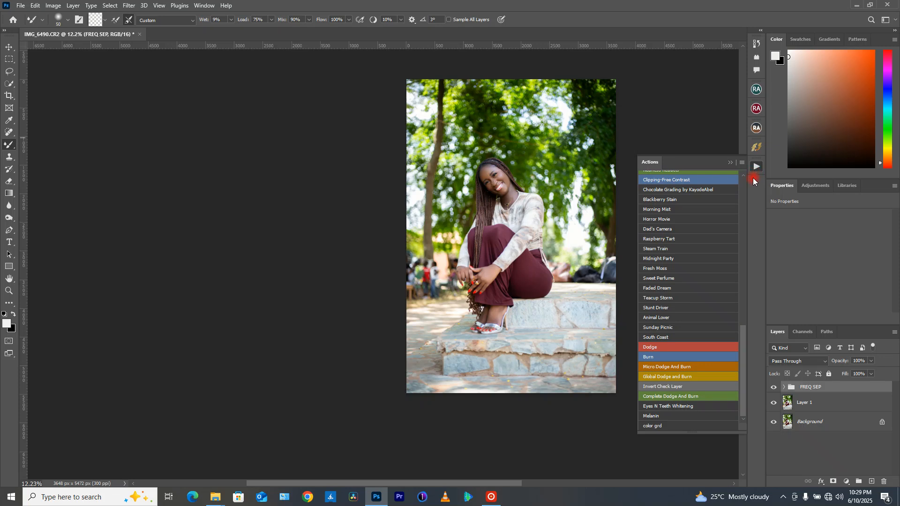
pyautogui.click(662, 426)
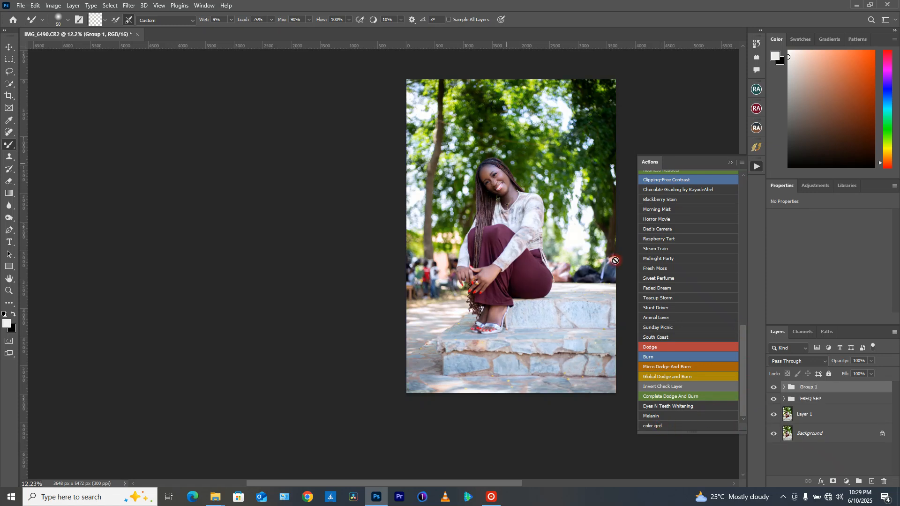
pyautogui.click(775, 387)
pyautogui.scroll(2, 512, 172)
pyautogui.hscroll(3, 516, 188)
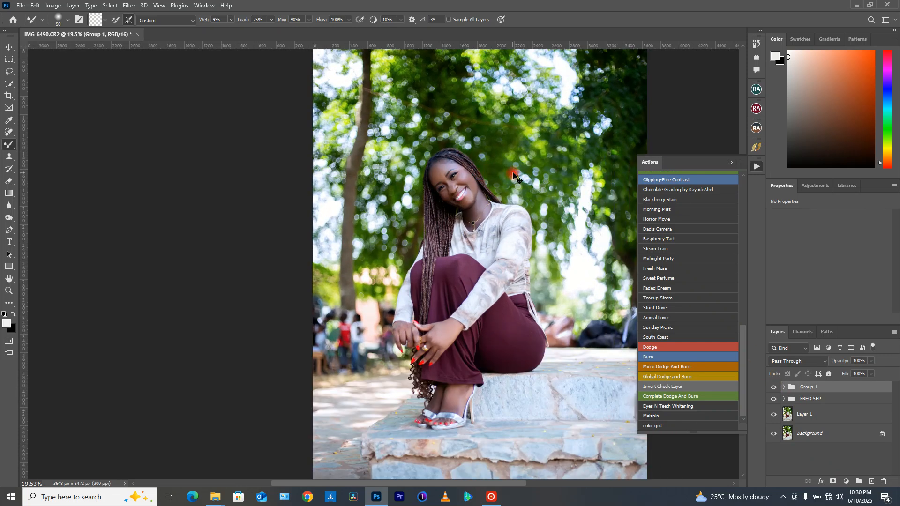
# - Set the density of the Photo Filter 1 layer inside Group 1 to 1% and collapse the group
pyautogui.click(785, 390)
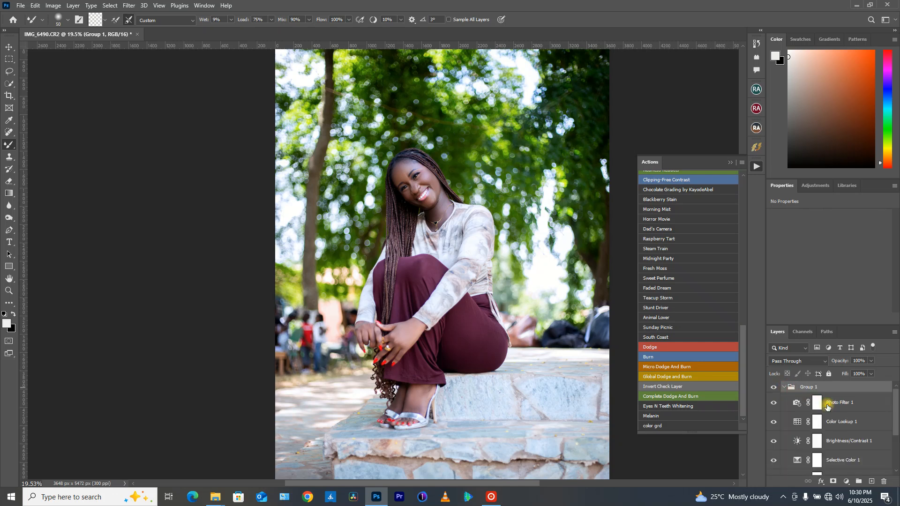
pyautogui.click(818, 403)
pyautogui.moveTo(783, 258); pyautogui.dragTo(773, 257)
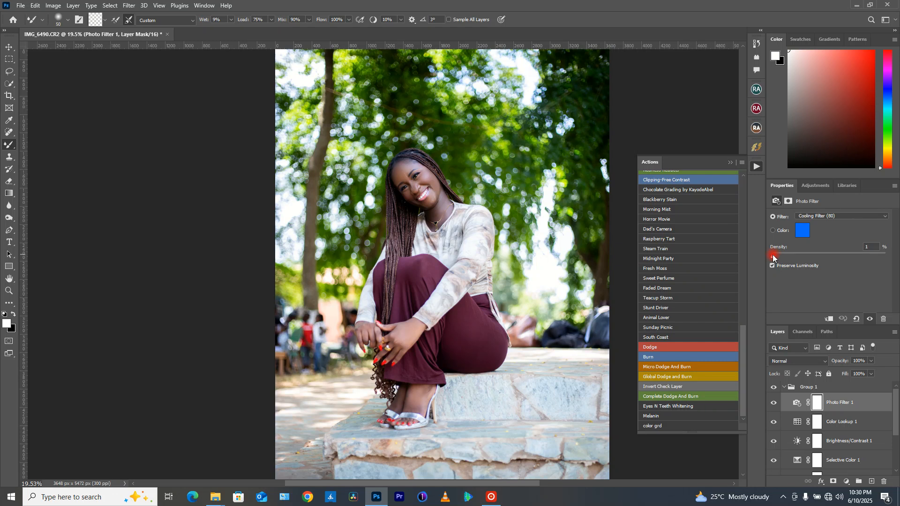
pyautogui.click(786, 387)
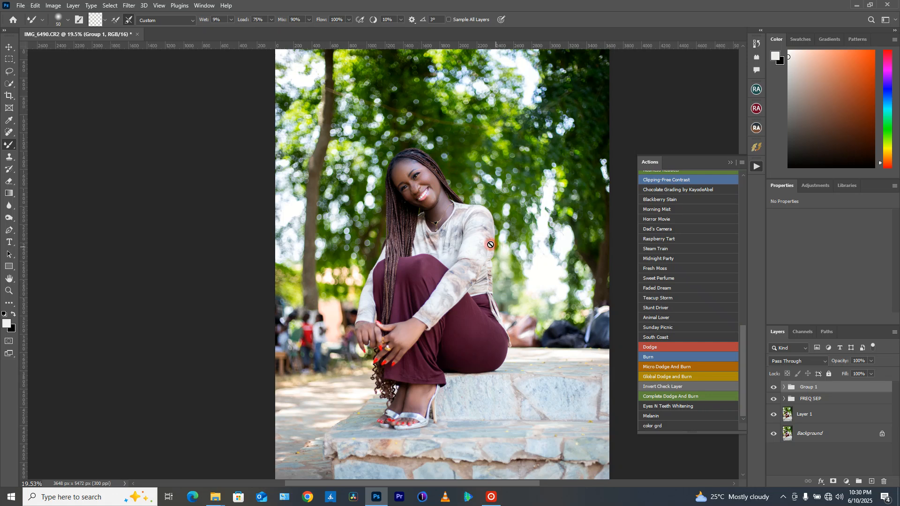
# - Put Group 1 and FREQ SEP into one new group and stamp all visible layers into a new layer above it
pyautogui.keyDown('shift'); pyautogui.click(823, 400); pyautogui.keyUp('shift')
pyautogui.hotkey('ctrl', 'g')
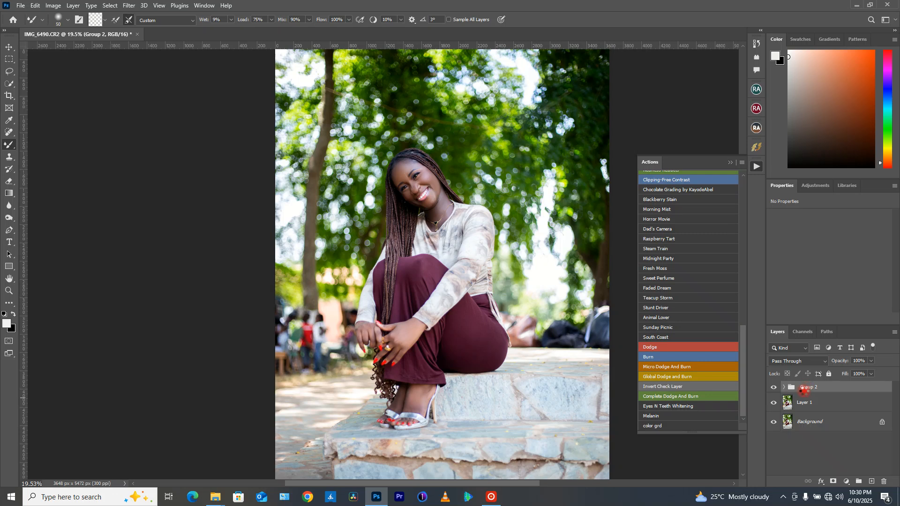
pyautogui.hotkey('ctrl', 'shift', 'alt', 'e')
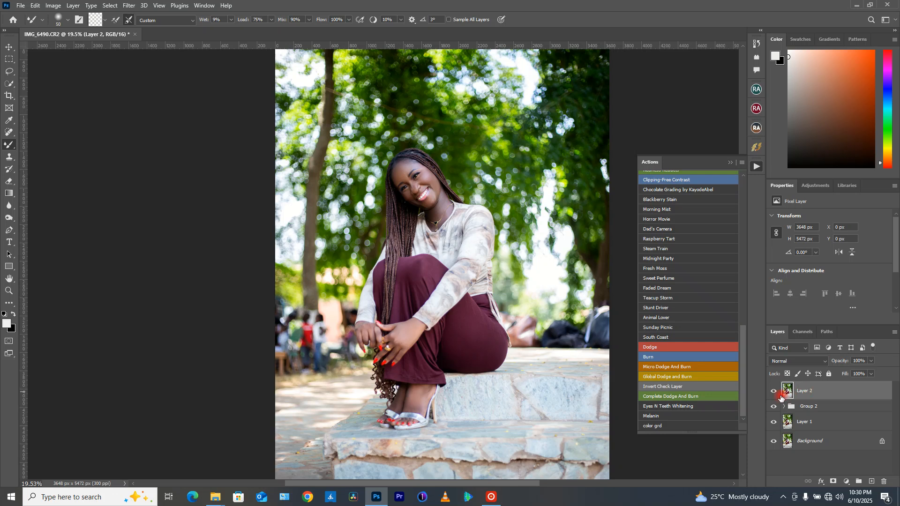
# - With the Camera Raw Filter on the stamped layer, set Contrast +20, Blacks -24, Shadows +14 and Highlights -15
pyautogui.click(129, 6)
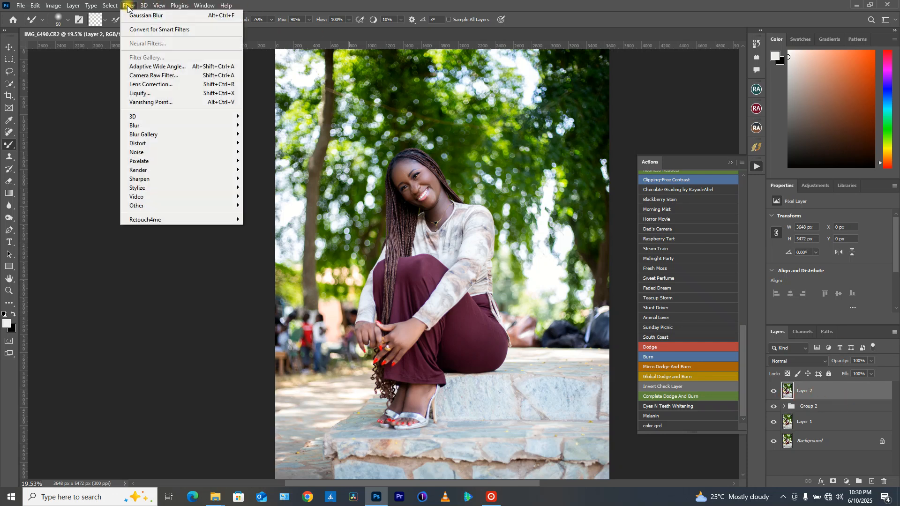
pyautogui.click(178, 76)
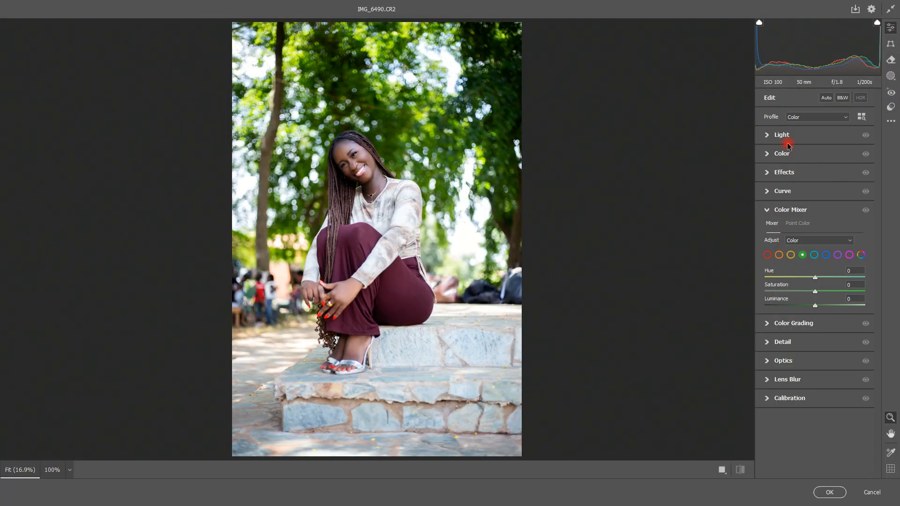
pyautogui.click(768, 136)
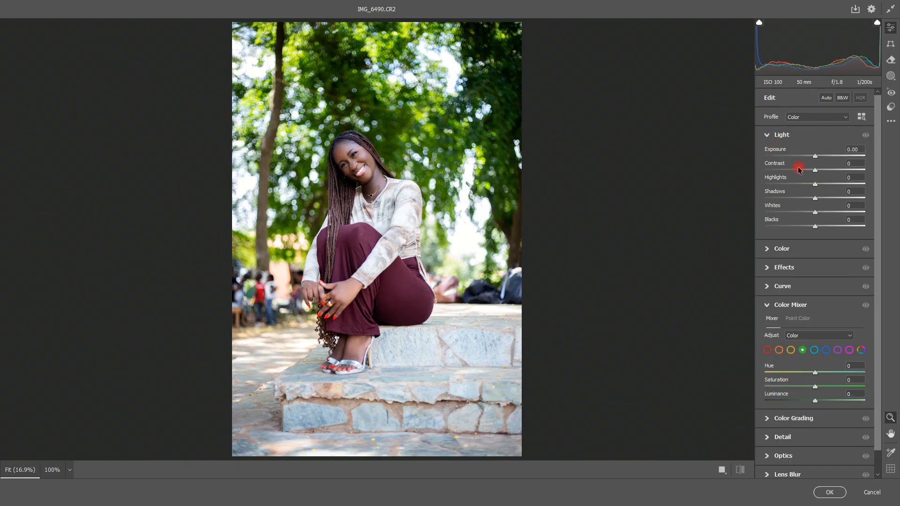
pyautogui.moveTo(814, 172); pyautogui.dragTo(822, 173)
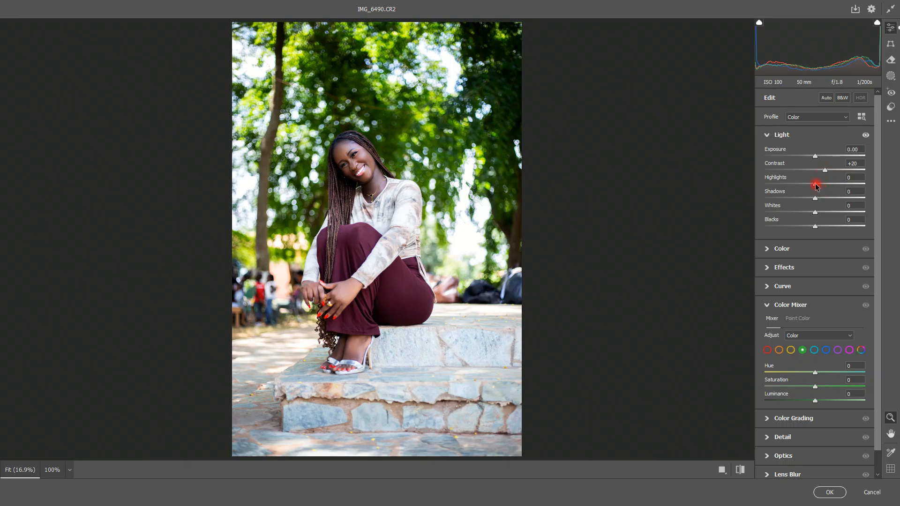
pyautogui.moveTo(814, 228); pyautogui.dragTo(803, 228)
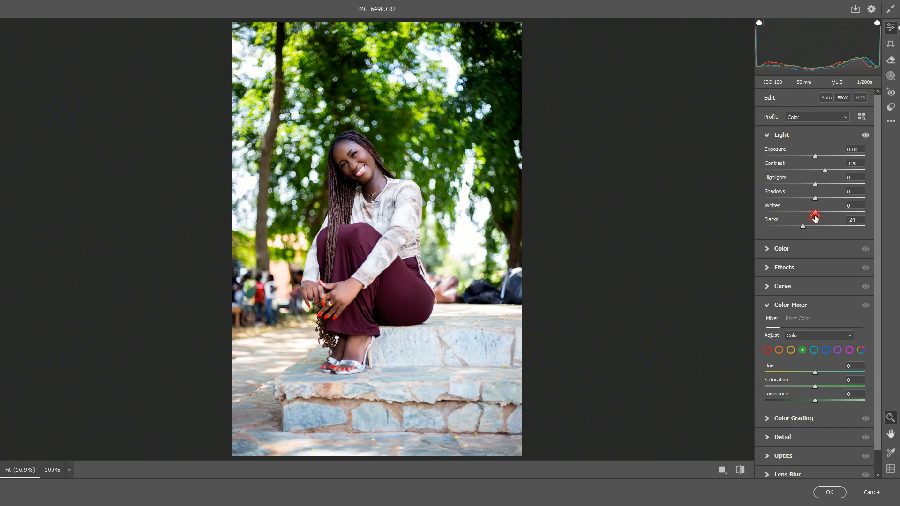
pyautogui.moveTo(816, 199); pyautogui.dragTo(824, 199)
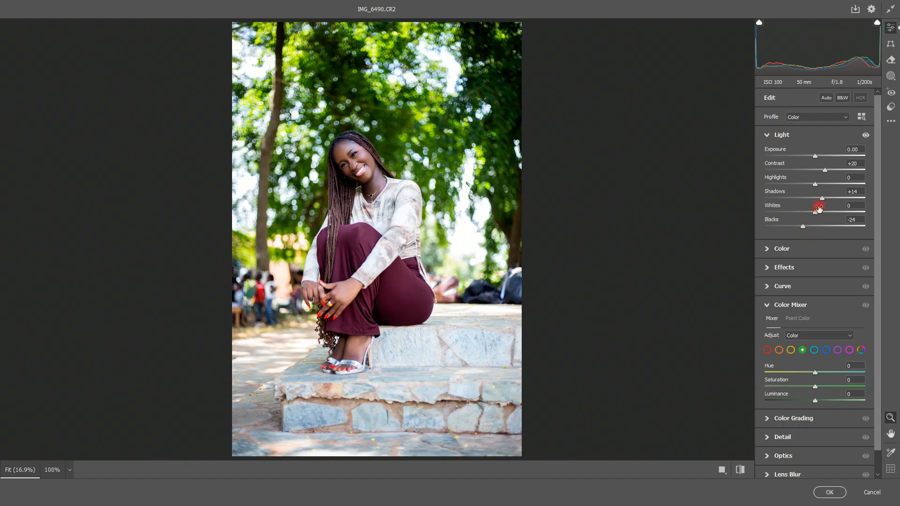
pyautogui.moveTo(815, 187); pyautogui.dragTo(808, 187)
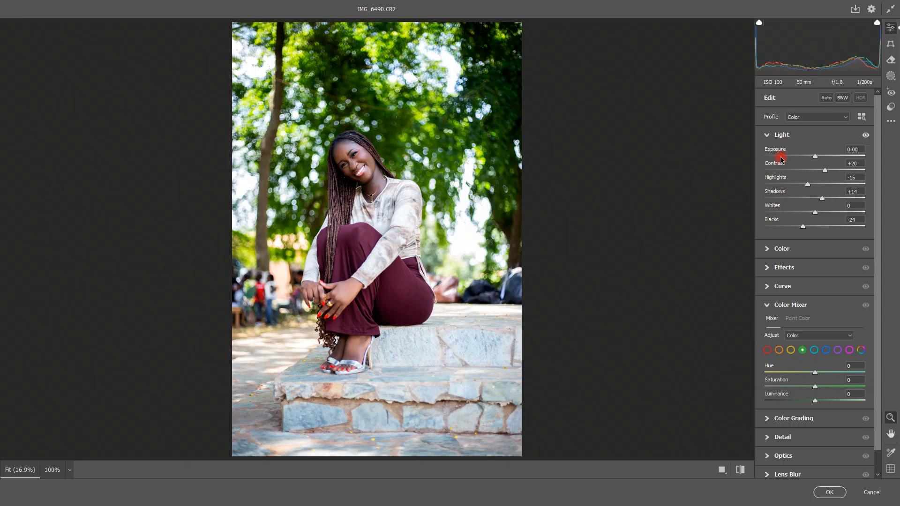
pyautogui.click(766, 136)
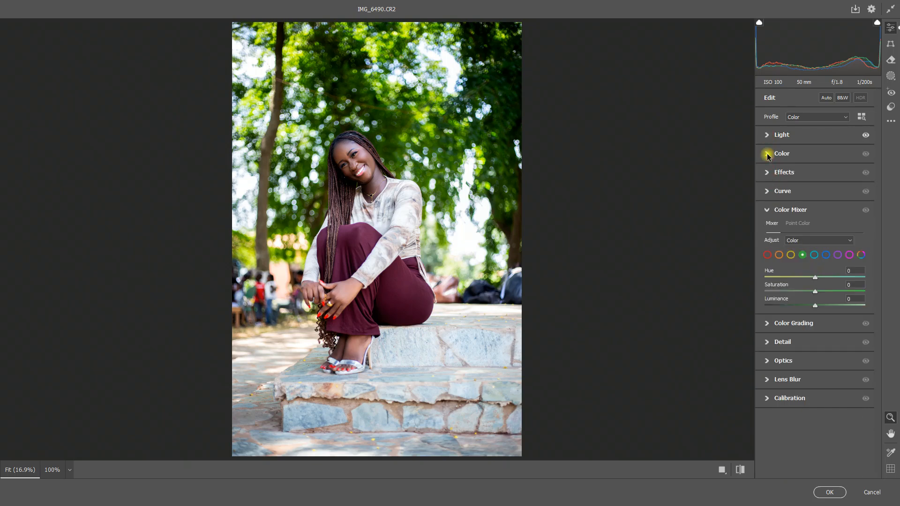
# - Raise the photo's Vibrance slightly in the Camera Raw color settings
pyautogui.click(767, 154)
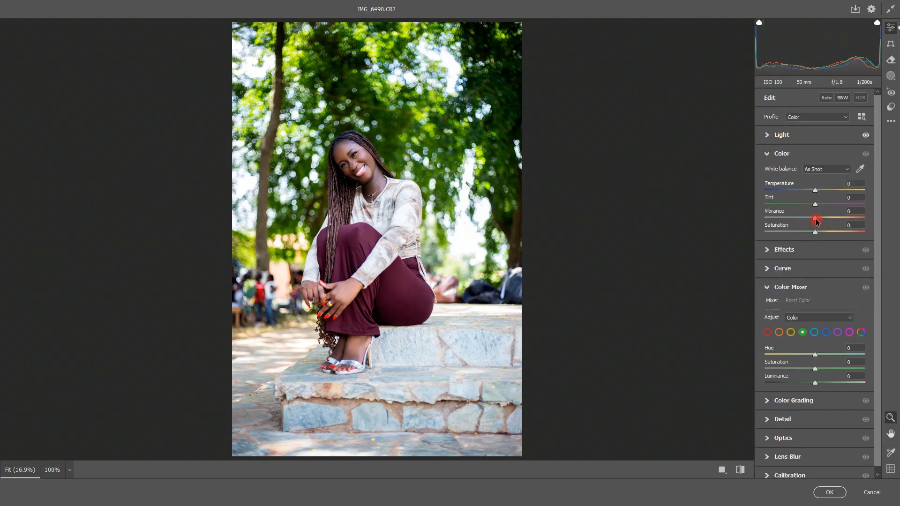
pyautogui.moveTo(817, 221); pyautogui.dragTo(817, 221)
pyautogui.click(767, 154)
# - Set the effects to Texture +5, Clarity +5 and Dehaze +3
pyautogui.click(769, 174)
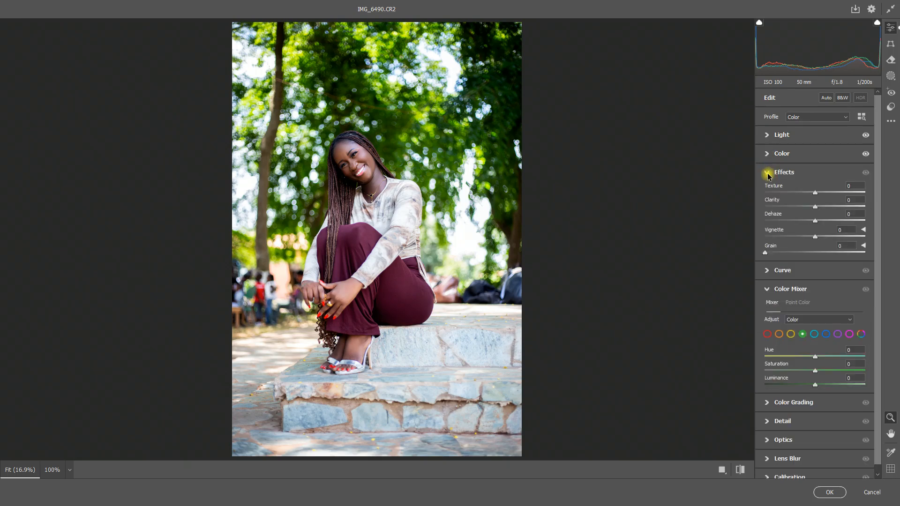
pyautogui.moveTo(816, 194); pyautogui.dragTo(819, 195)
pyautogui.click(815, 206)
pyautogui.moveTo(816, 206); pyautogui.dragTo(819, 208)
pyautogui.click(816, 222)
pyautogui.moveTo(816, 222); pyautogui.dragTo(818, 221)
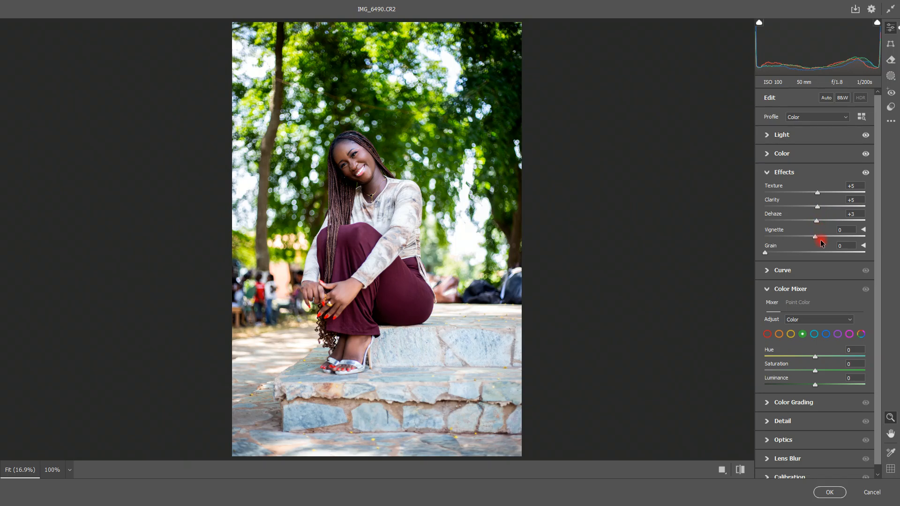
# - Darken the photo's edges with a Vignette of -31 and compare the before and after views
pyautogui.moveTo(813, 237); pyautogui.dragTo(803, 238)
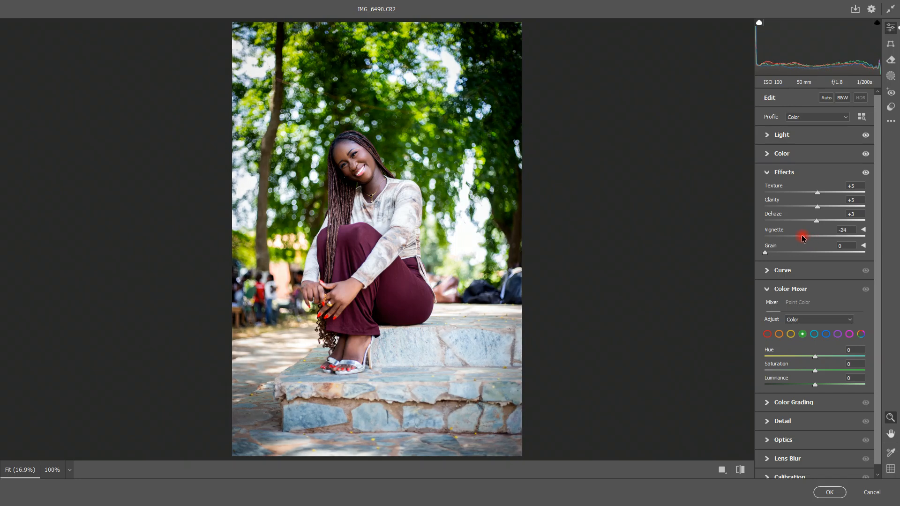
pyautogui.moveTo(801, 238); pyautogui.dragTo(796, 235)
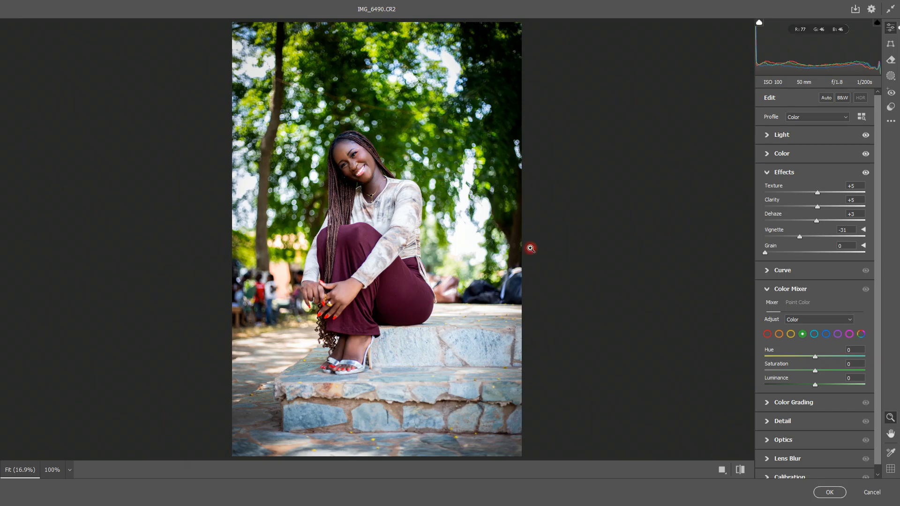
pyautogui.click(740, 470)
pyautogui.click(741, 471)
pyautogui.click(767, 172)
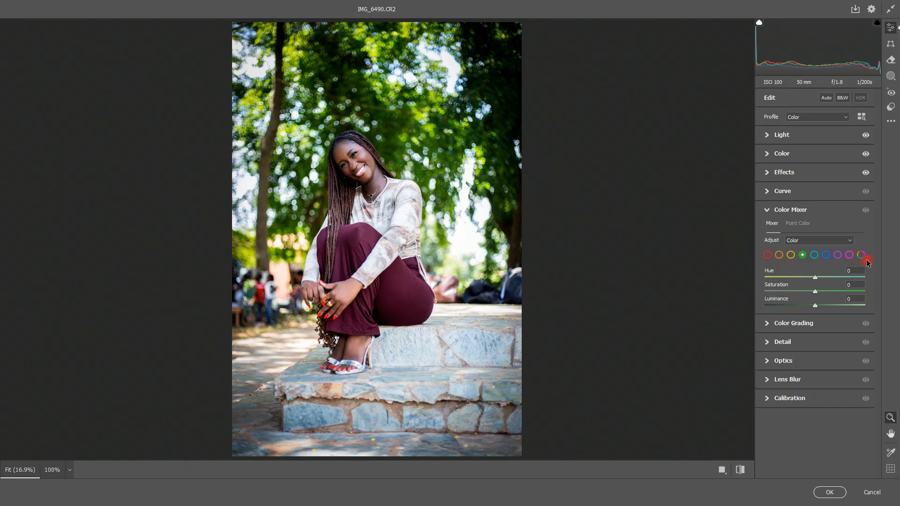
# - In the Color Mixer, set the greens to Hue +9 and Saturation +7, raise their Luminance slightly, and apply the filter
pyautogui.click(806, 225)
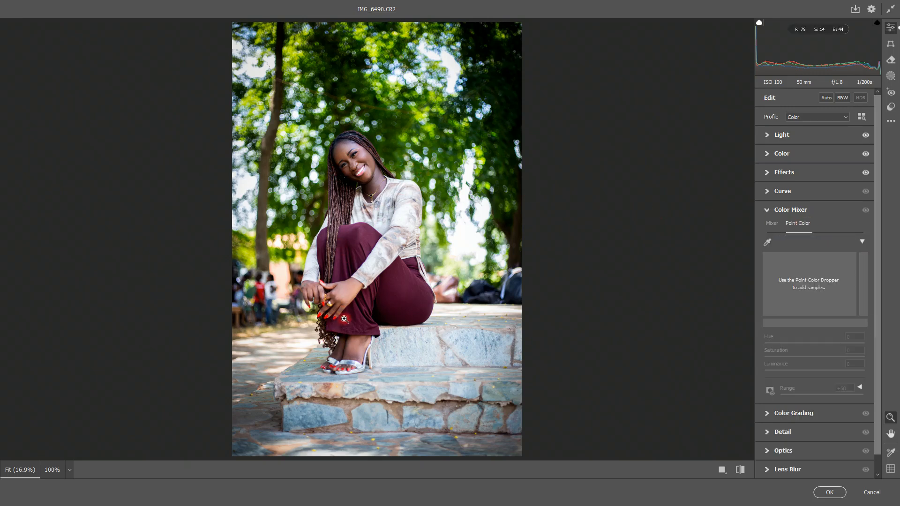
pyautogui.click(777, 225)
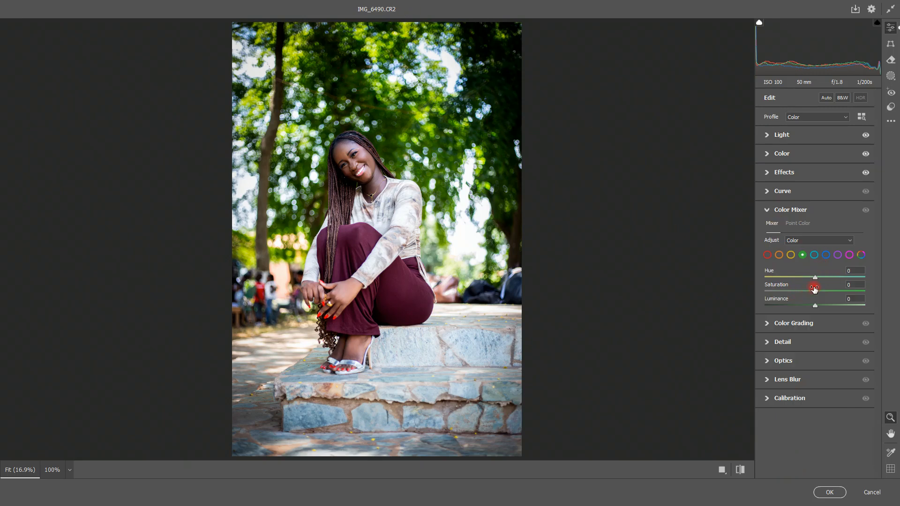
pyautogui.moveTo(816, 278); pyautogui.dragTo(714, 280)
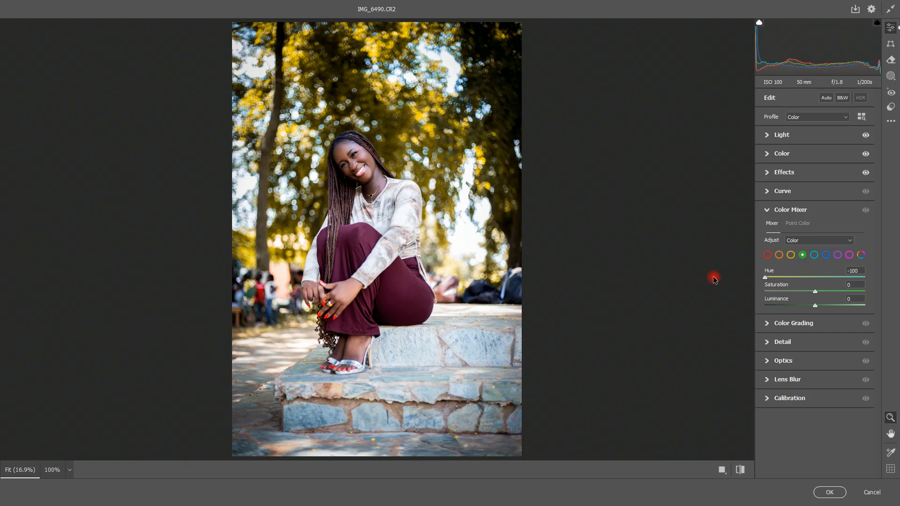
pyautogui.moveTo(714, 279); pyautogui.dragTo(819, 293)
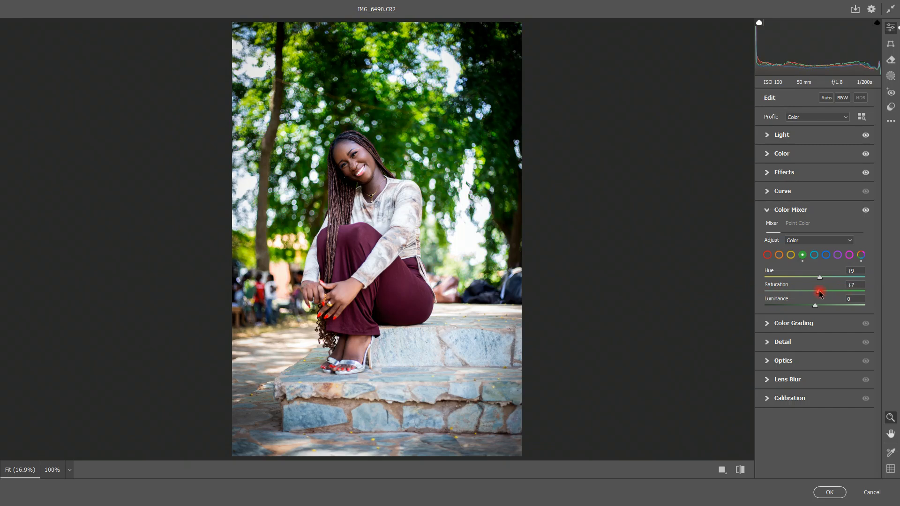
pyautogui.moveTo(816, 309)
pyautogui.mouseDown()
pyautogui.moveTo(766, 302)
pyautogui.moveTo(839, 304)
pyautogui.moveTo(819, 306)
pyautogui.mouseUp()
pyautogui.click(767, 212)
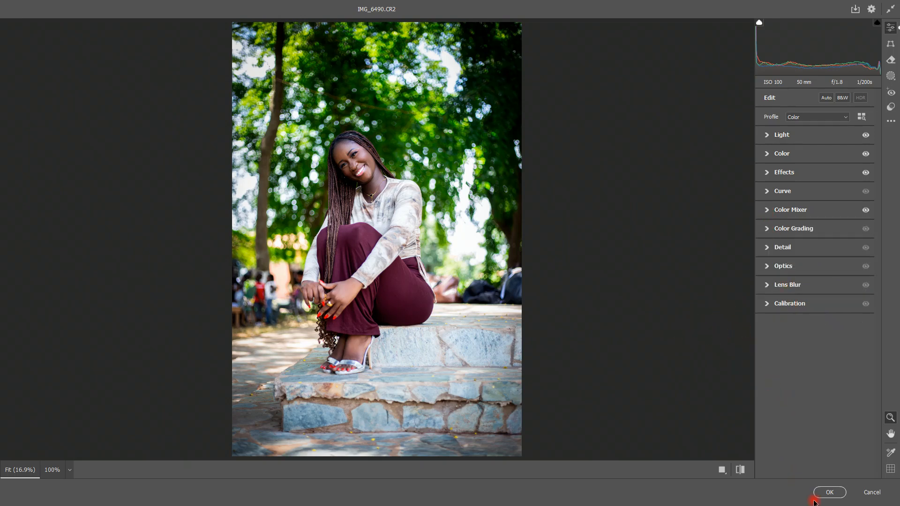
pyautogui.click(828, 492)
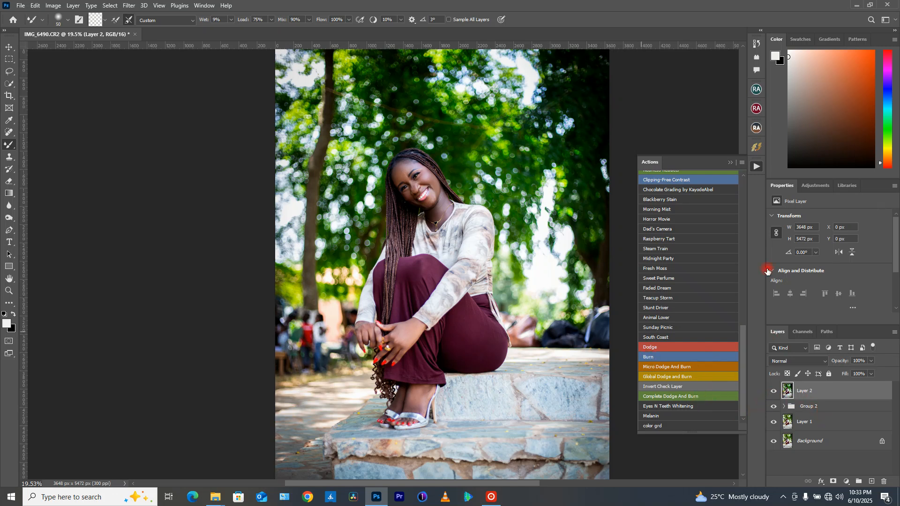
# - Add the left-side Hot Sun Flare lighting effect with the Beautify plugin and inspect the result up close
pyautogui.click(730, 165)
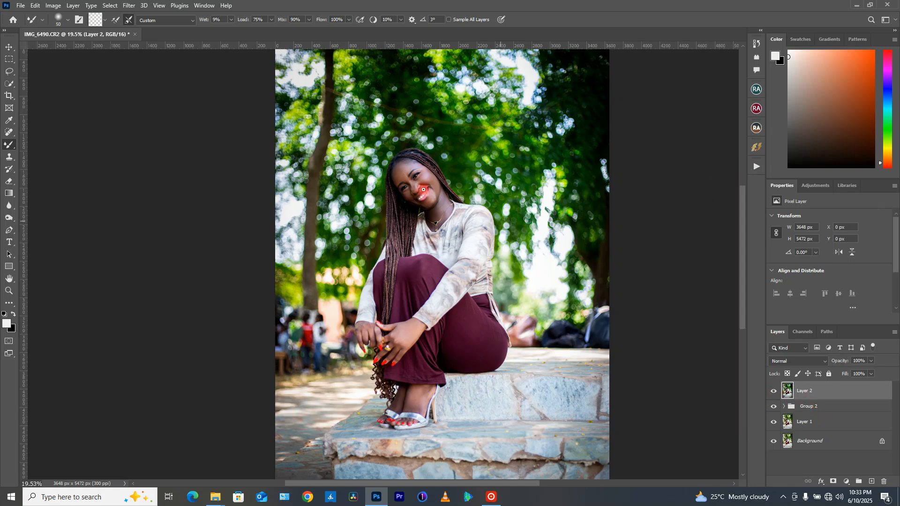
pyautogui.click(757, 148)
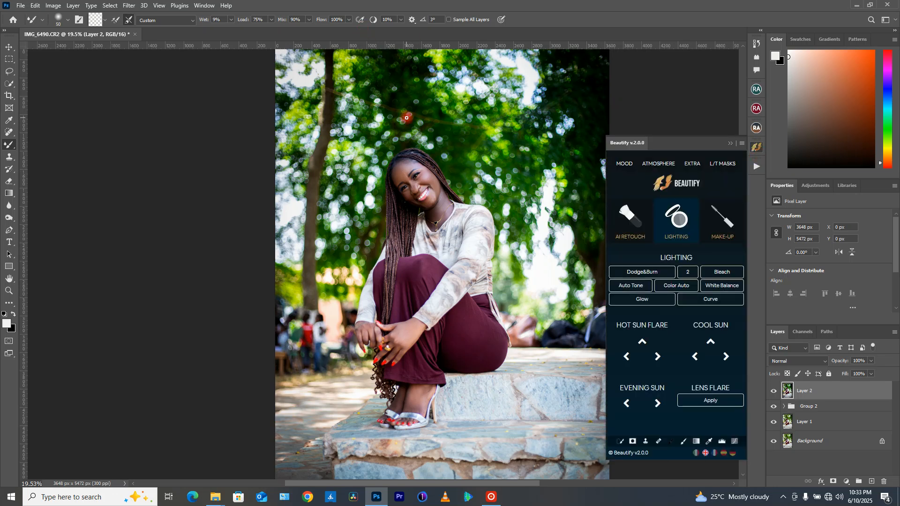
pyautogui.scroll(-1, 349, 137)
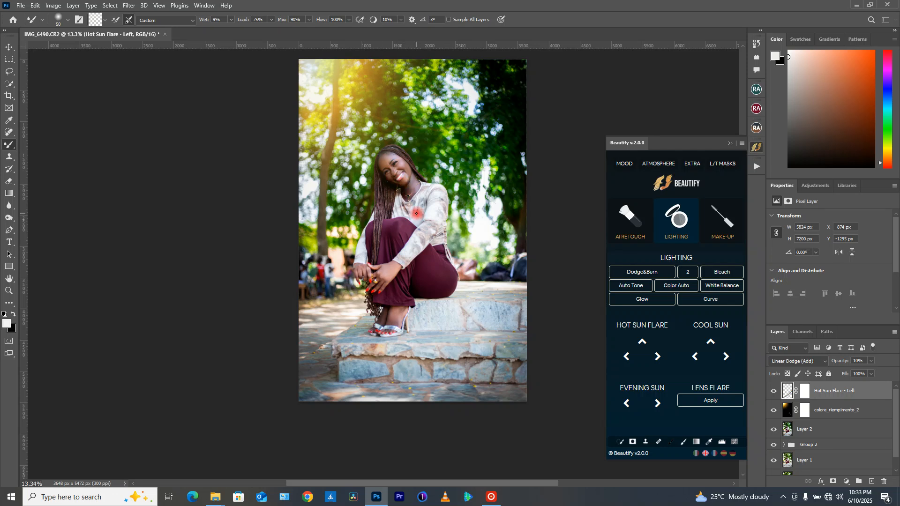
pyautogui.click(730, 144)
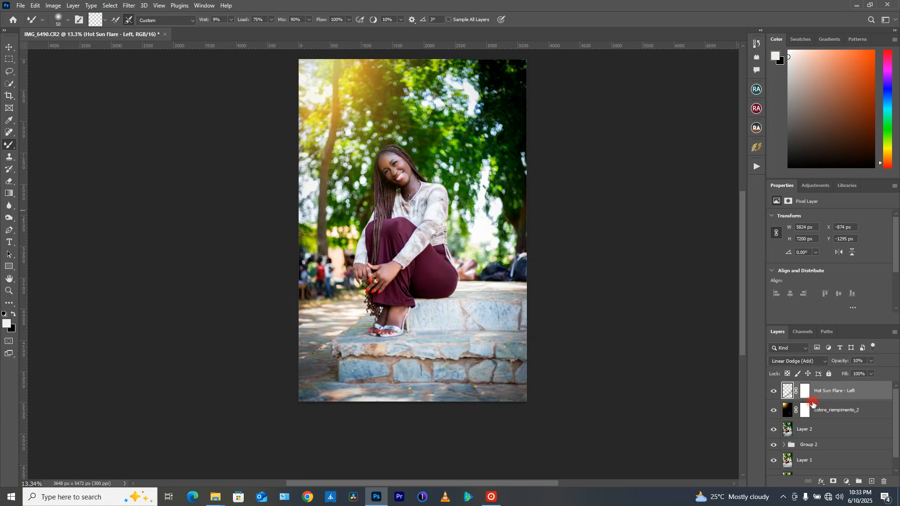
pyautogui.scroll(3, 417, 170)
pyautogui.scroll(4, 333, 142)
pyautogui.scroll(-8, 332, 142)
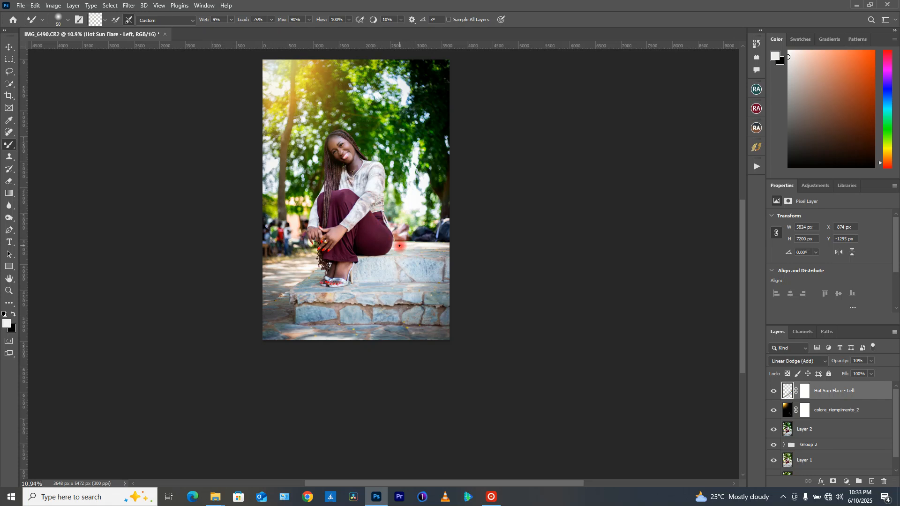
# - Group the two flare layers, Layer 2 and Group 2 together and stamp all visible layers into a new layer above
pyautogui.keyDown('shift'); pyautogui.click(822, 448); pyautogui.keyUp('shift')
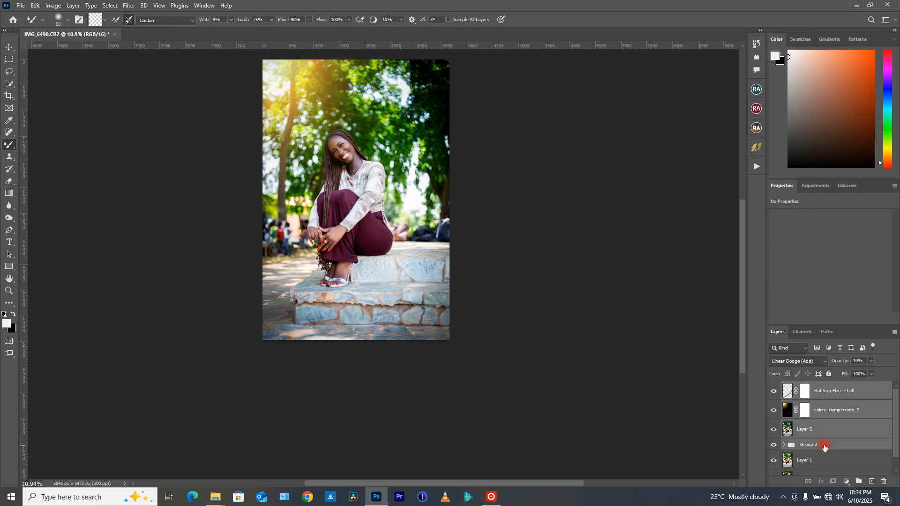
pyautogui.hotkey('ctrl', 'g')
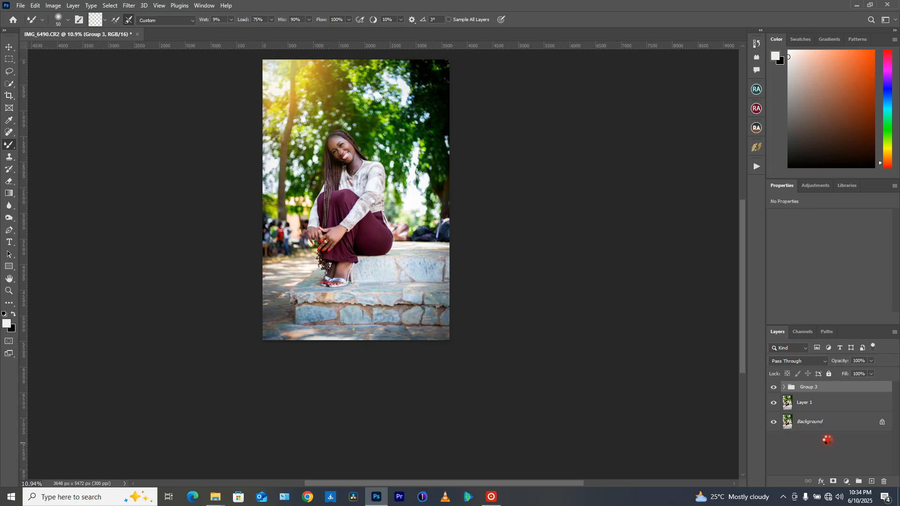
pyautogui.hotkey('ctrl', 'shift', 'alt', 'e')
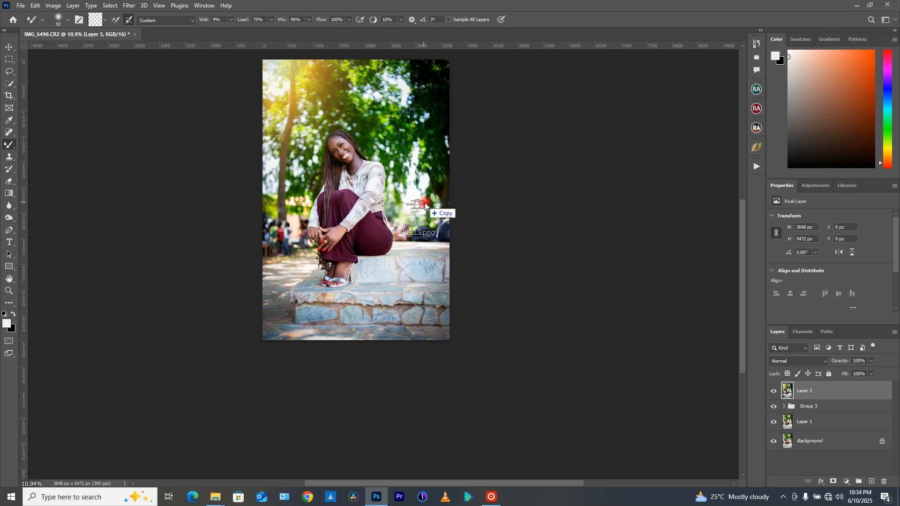
# - Place the KOBBY PIXELS.png logo beside the woman, scaled to about 24%, and select it together with Layer 3 and Group 3
pyautogui.hotkey('ctrl', 't')
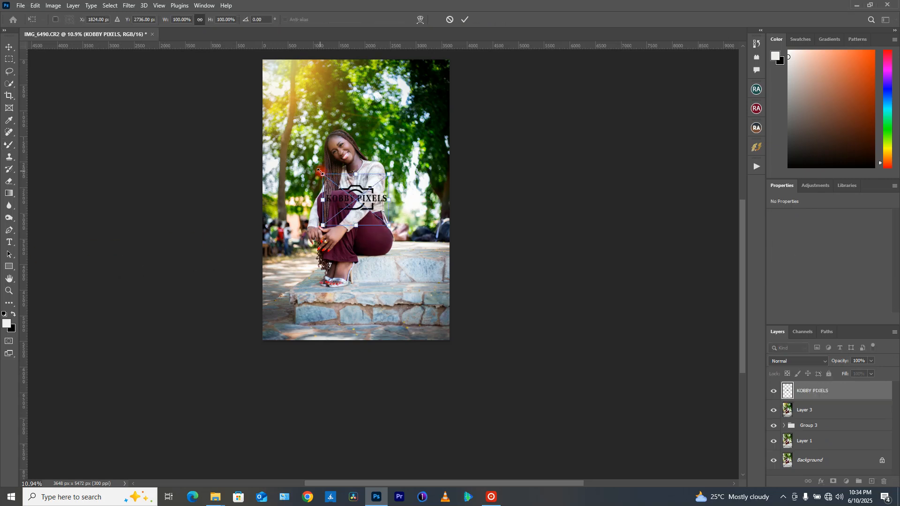
pyautogui.moveTo(323, 174)
pyautogui.mouseDown()
pyautogui.moveTo(382, 218)
pyautogui.moveTo(403, 207)
pyautogui.mouseUp()
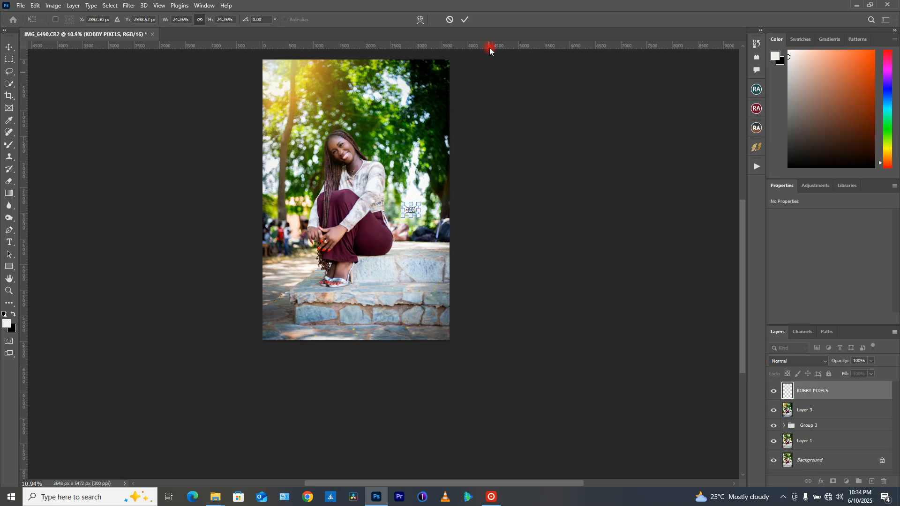
pyautogui.click(466, 19)
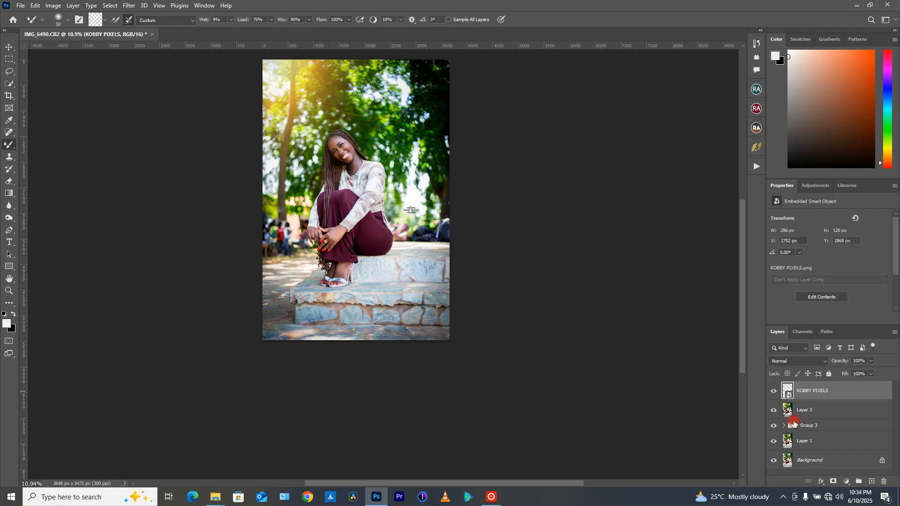
pyautogui.keyDown('shift'); pyautogui.click(821, 430); pyautogui.keyUp('shift')
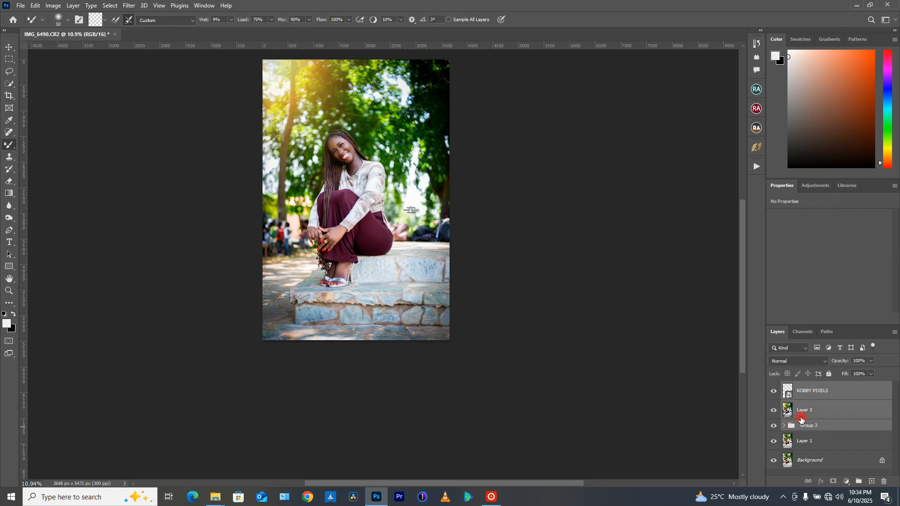
# - Start a Save for Web export with the image width set to 2048 px and preview the whole picture
pyautogui.click(21, 5)
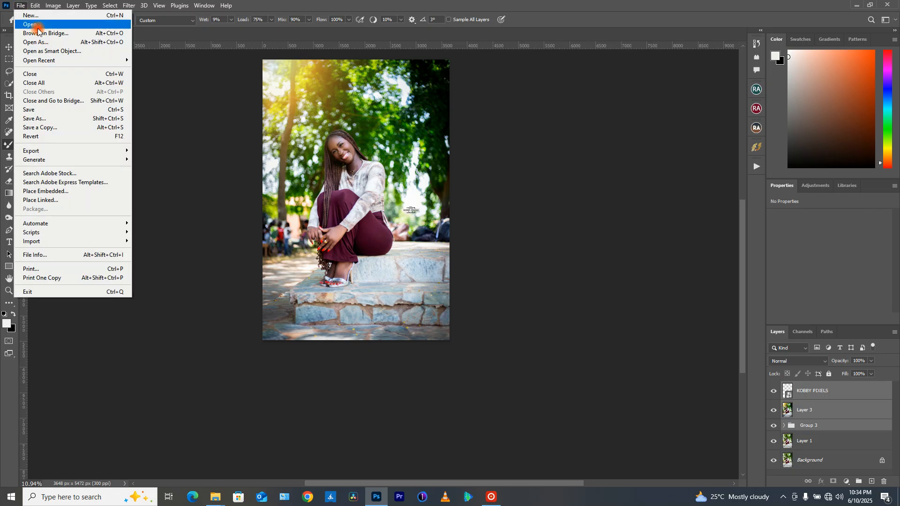
pyautogui.moveTo(89, 152)
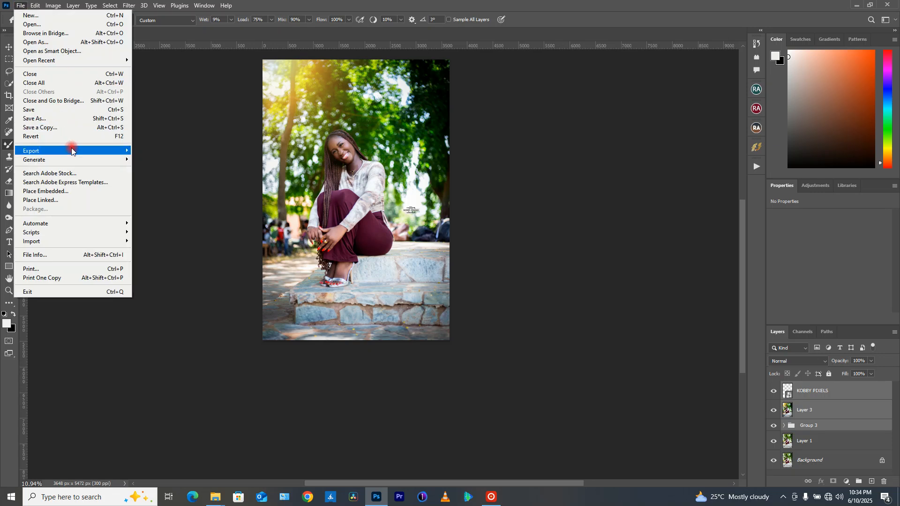
pyautogui.click(170, 186)
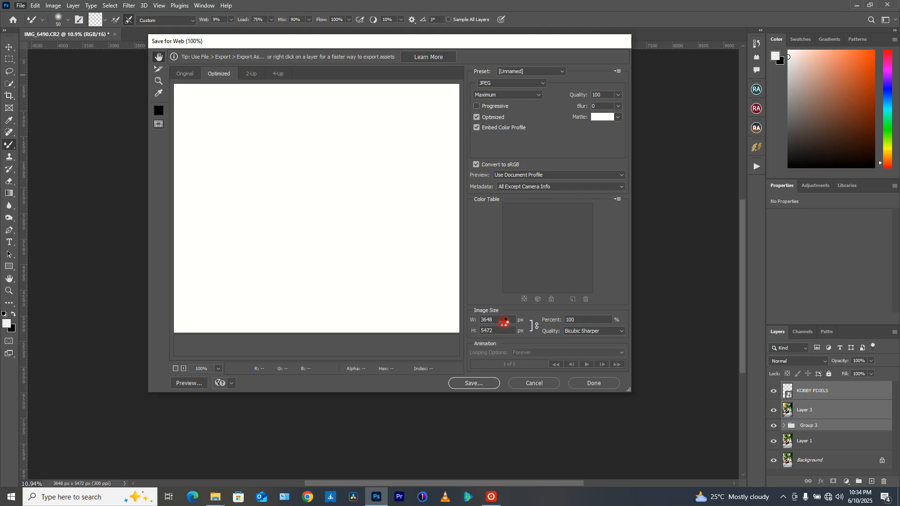
pyautogui.moveTo(504, 324); pyautogui.dragTo(469, 321)
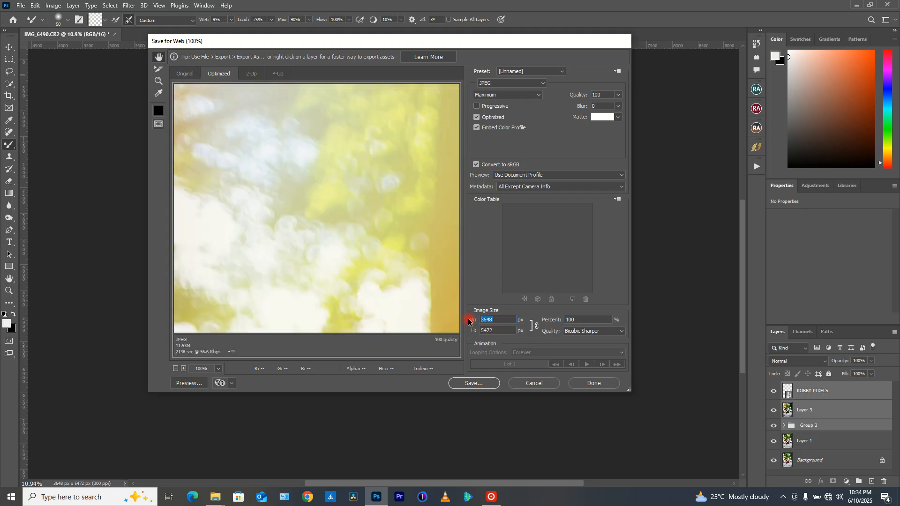
pyautogui.write('20')
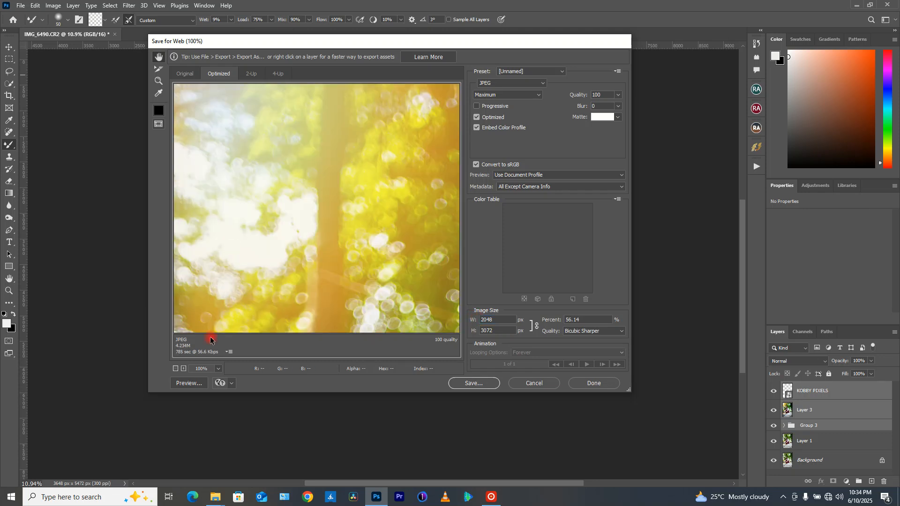
pyautogui.click(176, 369)
pyautogui.click(175, 369)
pyautogui.click(176, 369)
pyautogui.click(175, 369)
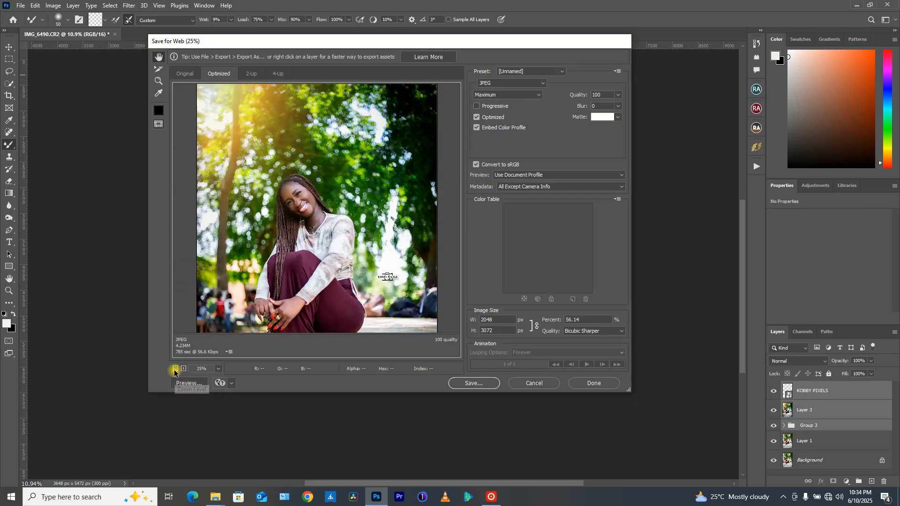
pyautogui.click(176, 369)
pyautogui.click(176, 369)
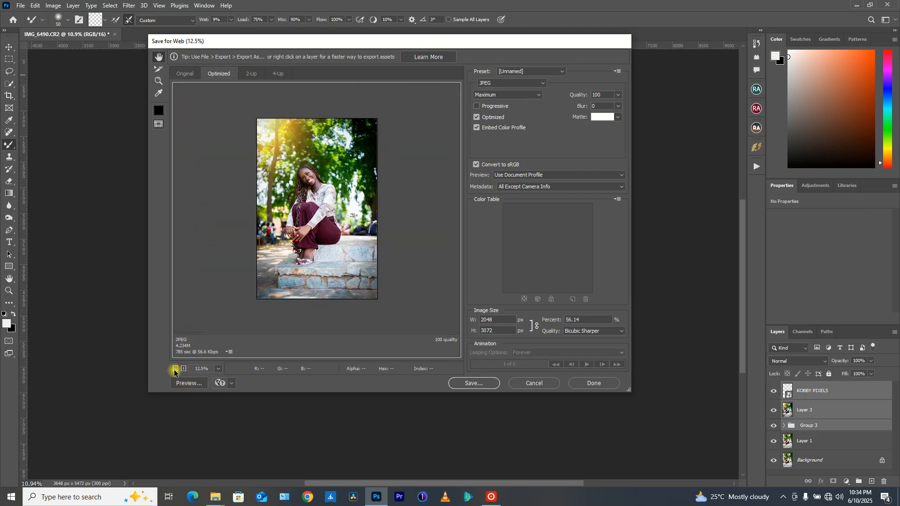
# - Save the exported JPEG as phwalk4.jpg in the done folder
pyautogui.click(483, 384)
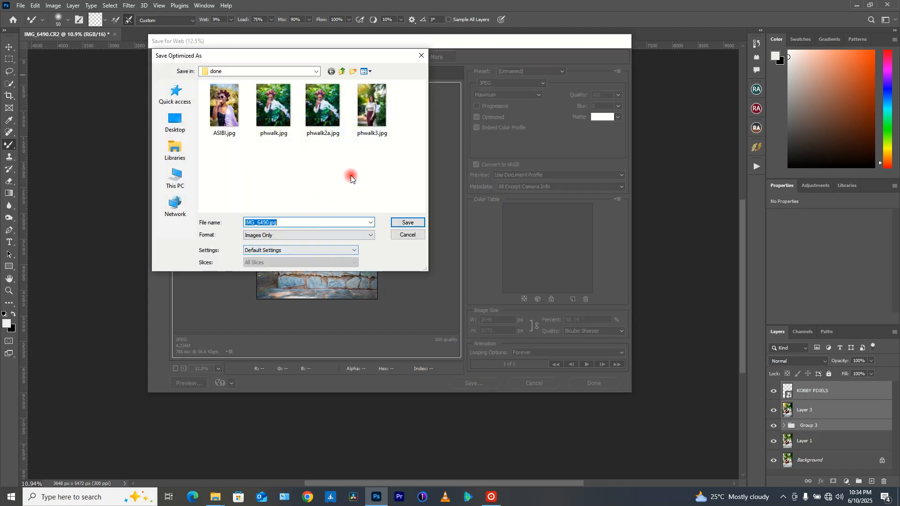
pyautogui.click(370, 127)
pyautogui.click(274, 220)
pyautogui.click(262, 222)
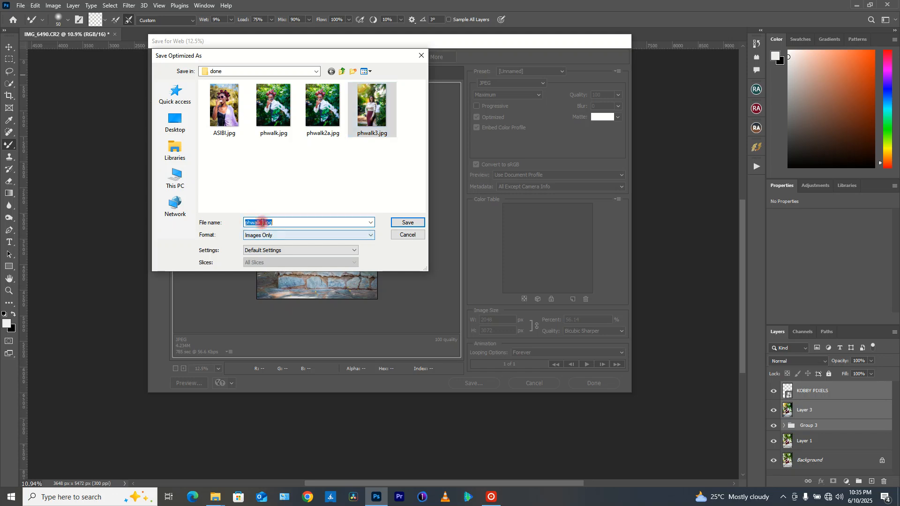
pyautogui.click(262, 223)
pyautogui.press('BackSpace')
pyautogui.write('4')
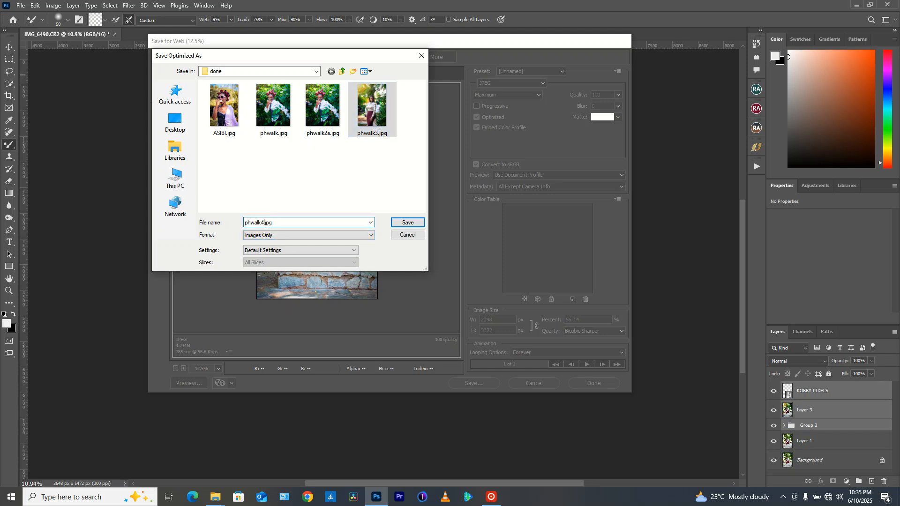
pyautogui.click(402, 227)
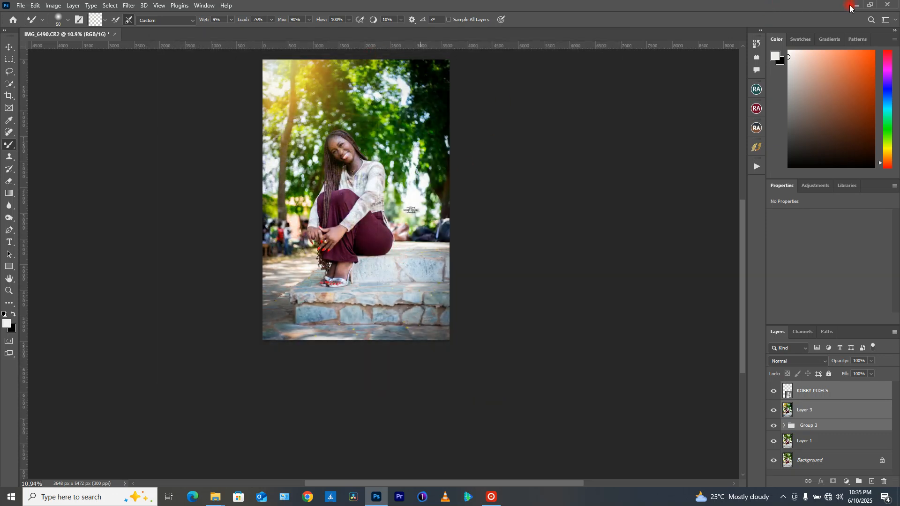
# - Open the exported phwalk4.jpg from the done folder in the photo viewer, examine the face and the whole picture, and close it
pyautogui.click(852, 6)
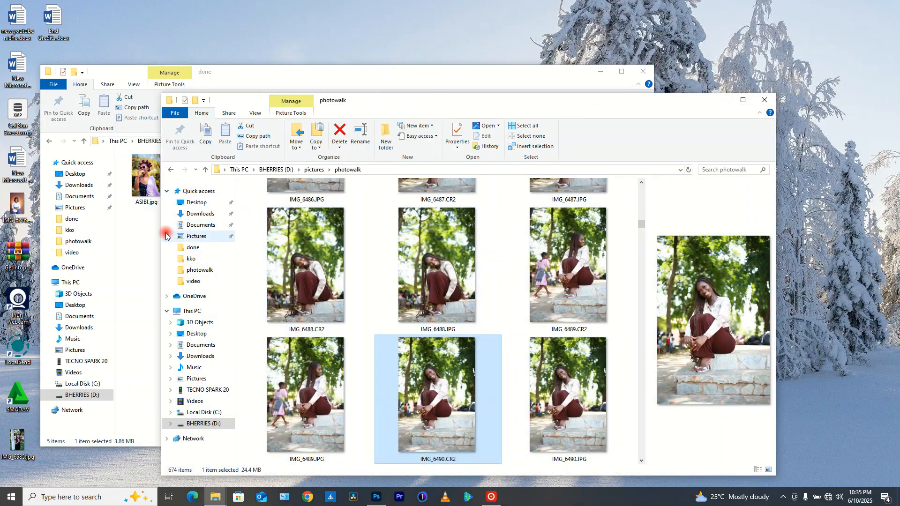
pyautogui.click(137, 234)
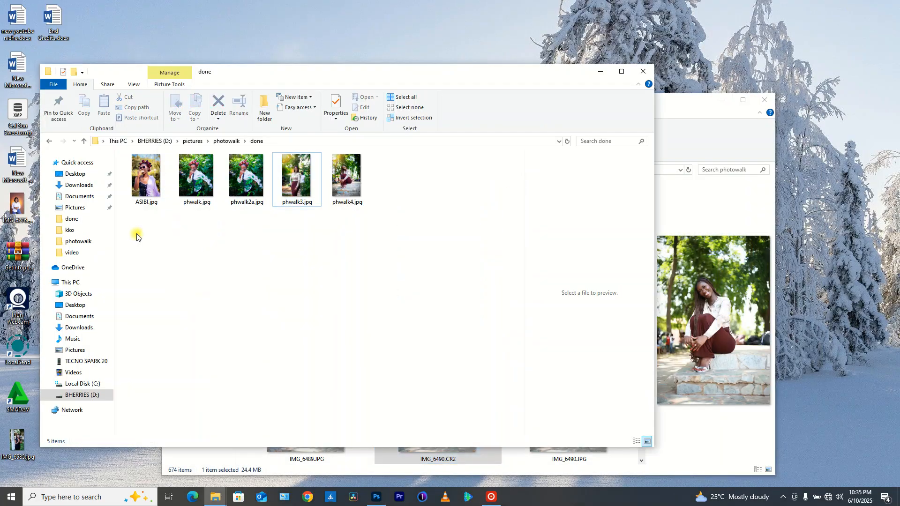
pyautogui.doubleClick(354, 187)
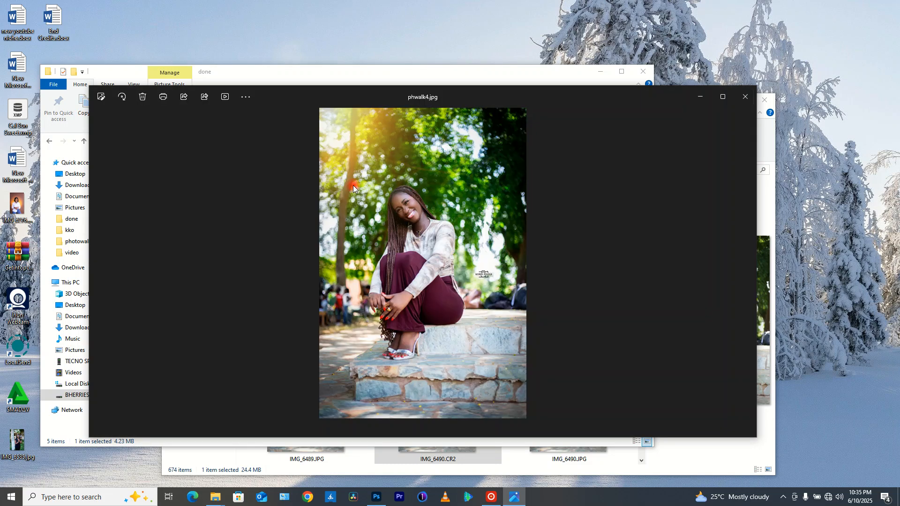
pyautogui.click(722, 96)
pyautogui.scroll(5, 452, 221)
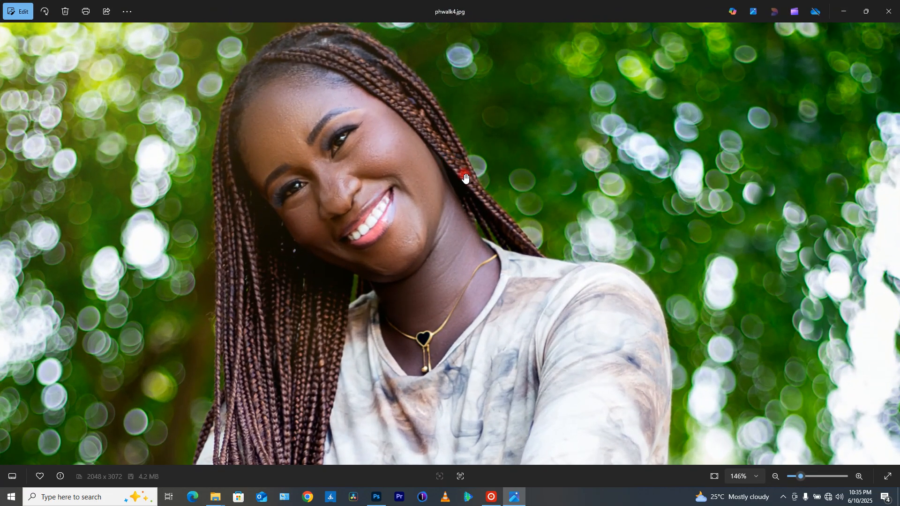
pyautogui.scroll(-2, 396, 202)
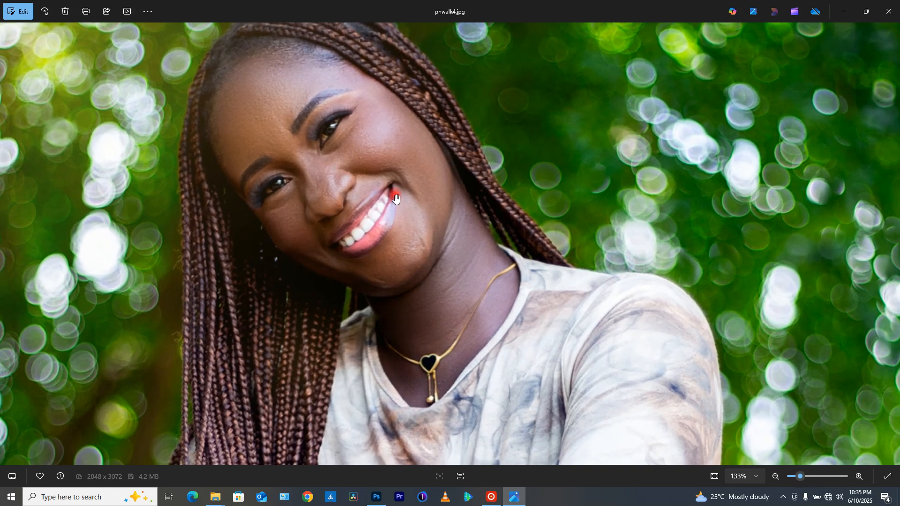
pyautogui.scroll(-8, 396, 199)
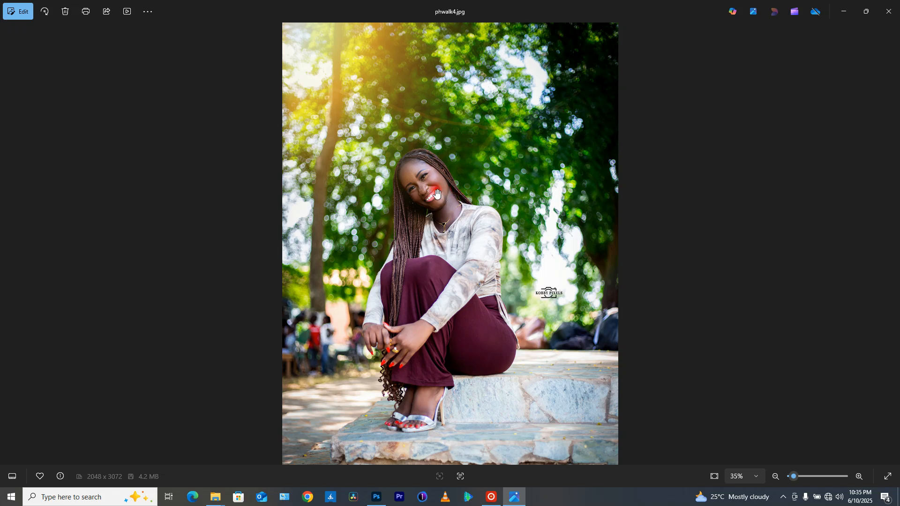
pyautogui.click(889, 10)
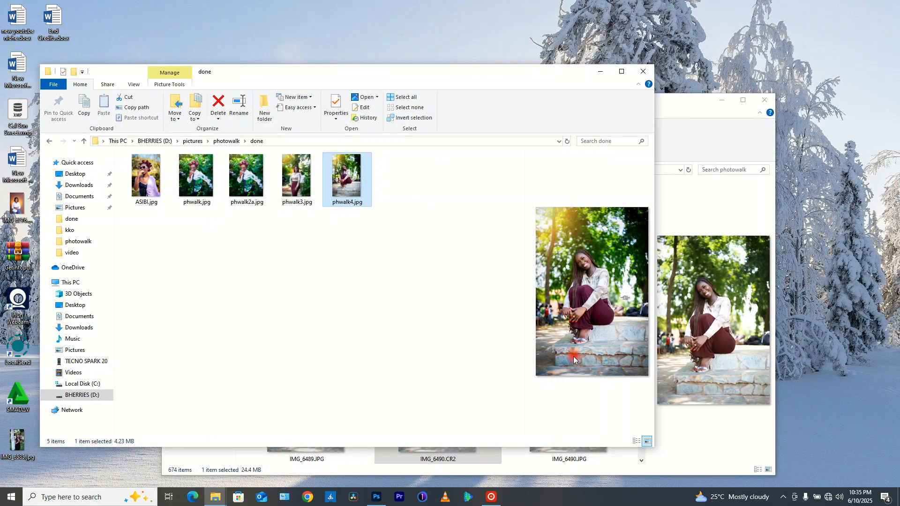
# - Switch back to Photoshop and group the selected KOBBY PIXELS logo, Layer 3 and Group 3
pyautogui.click(378, 497)
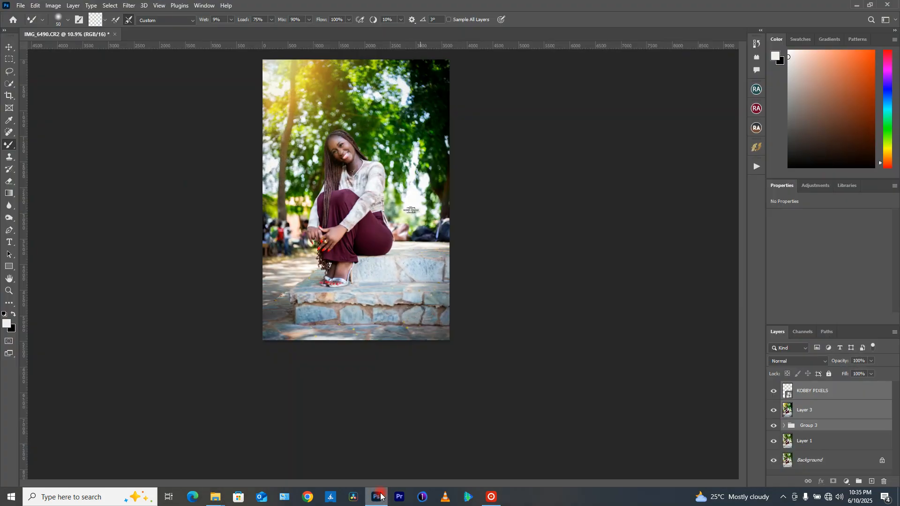
pyautogui.hotkey('ctrl', 'g')
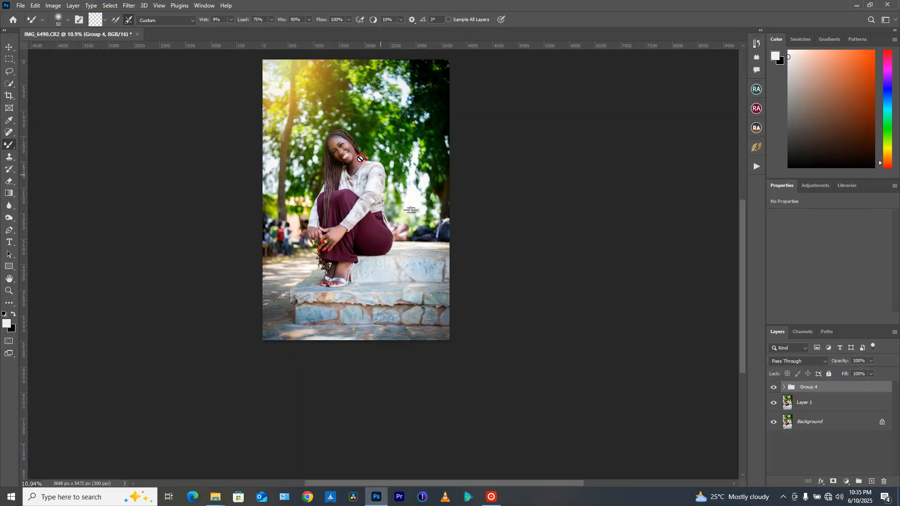
# - Compare the portrait before and after by toggling the top group's visibility, both close up on the woman and on the whole picture
pyautogui.scroll(3, 352, 134)
pyautogui.scroll(3, 352, 133)
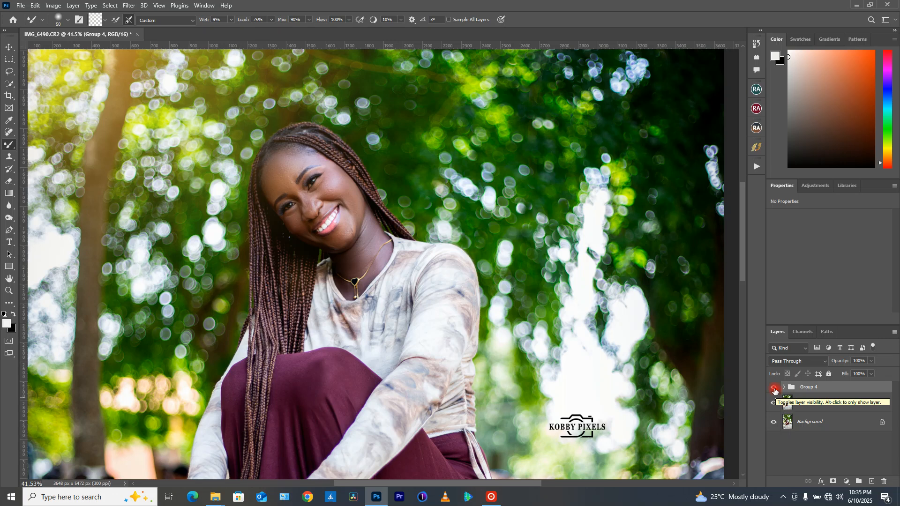
pyautogui.click(775, 389)
pyautogui.click(774, 390)
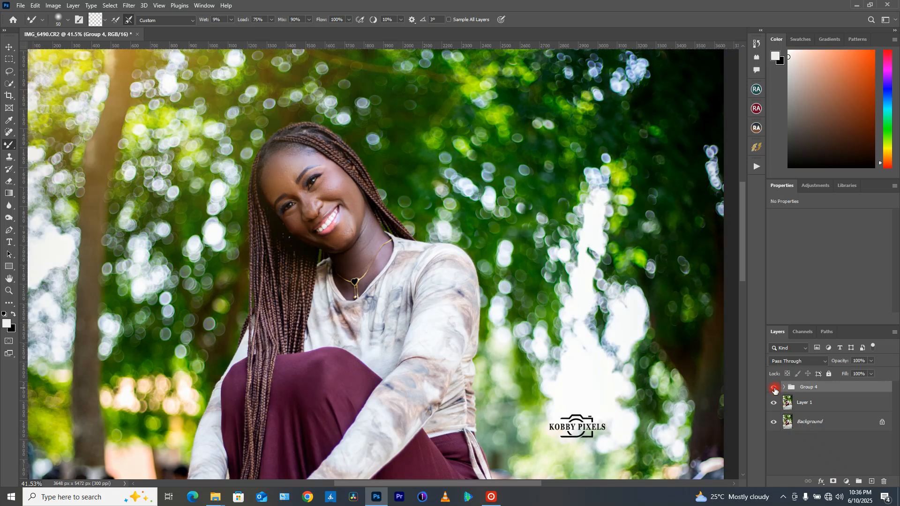
pyautogui.click(774, 389)
pyautogui.click(774, 389)
pyautogui.scroll(-5, 376, 234)
pyautogui.click(774, 393)
pyautogui.click(774, 392)
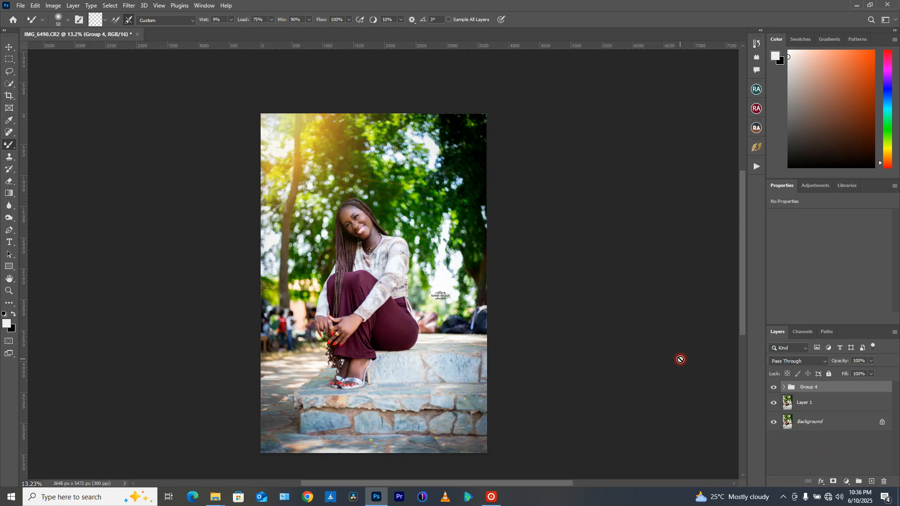
pyautogui.click(602, 481)
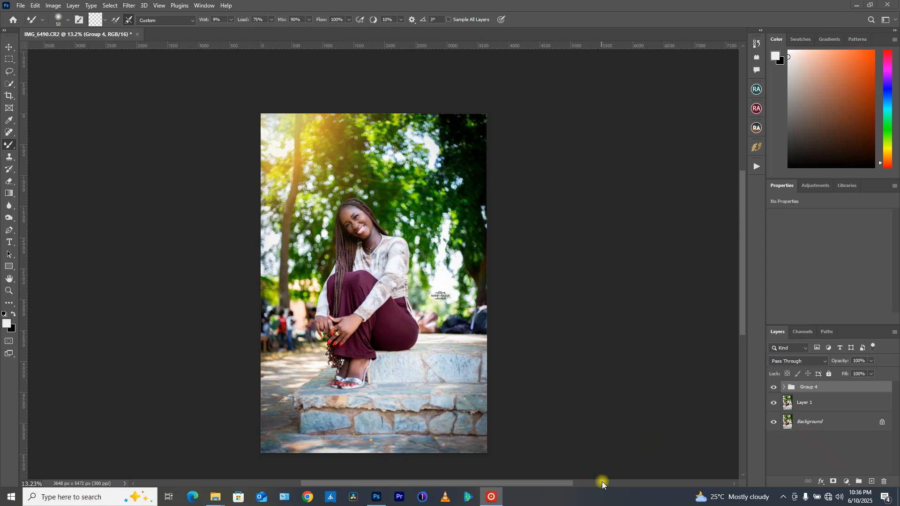